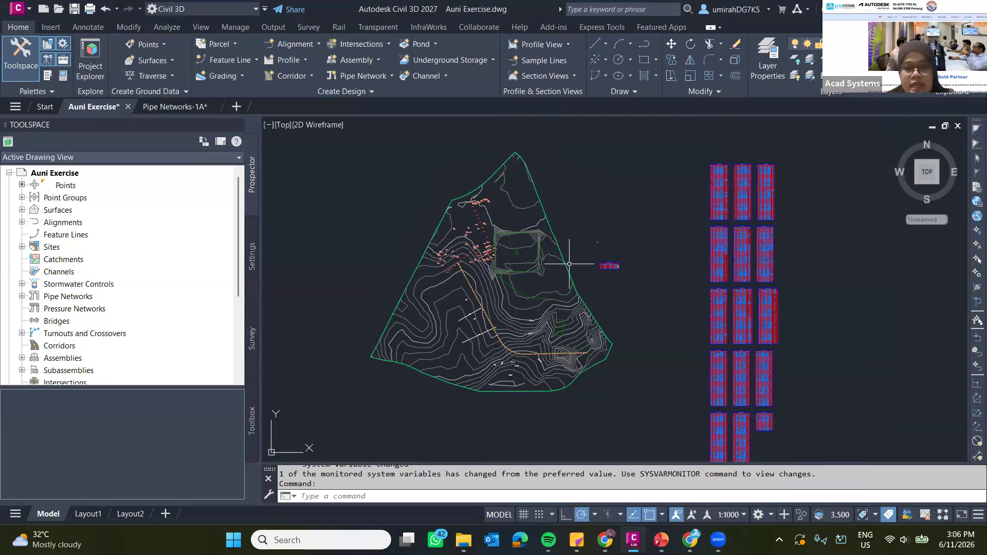
# Open the Autodesk Assistant for the Auni Exercise drawing.
pyautogui.moveTo(747, 172); pyautogui.dragTo(688, 164, button='middle')
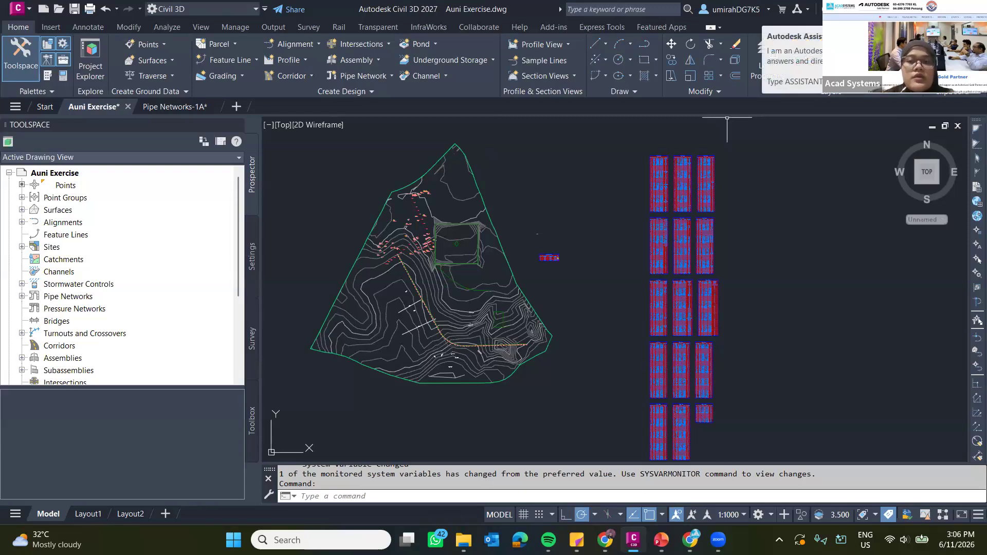
pyautogui.click(829, 10)
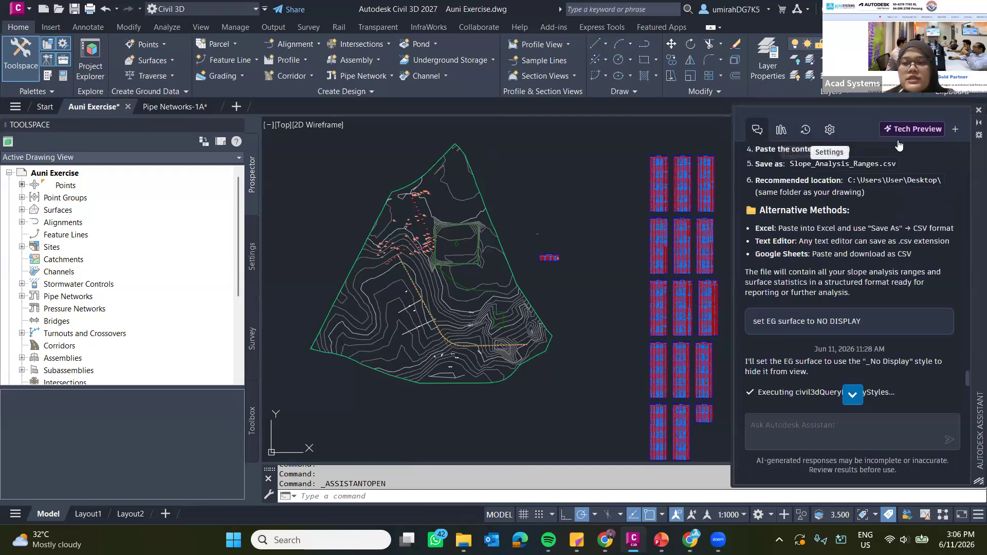
# Read through the assistant's earlier conversation about slope analysis and the EG surface display.
pyautogui.scroll(16, 875, 226)
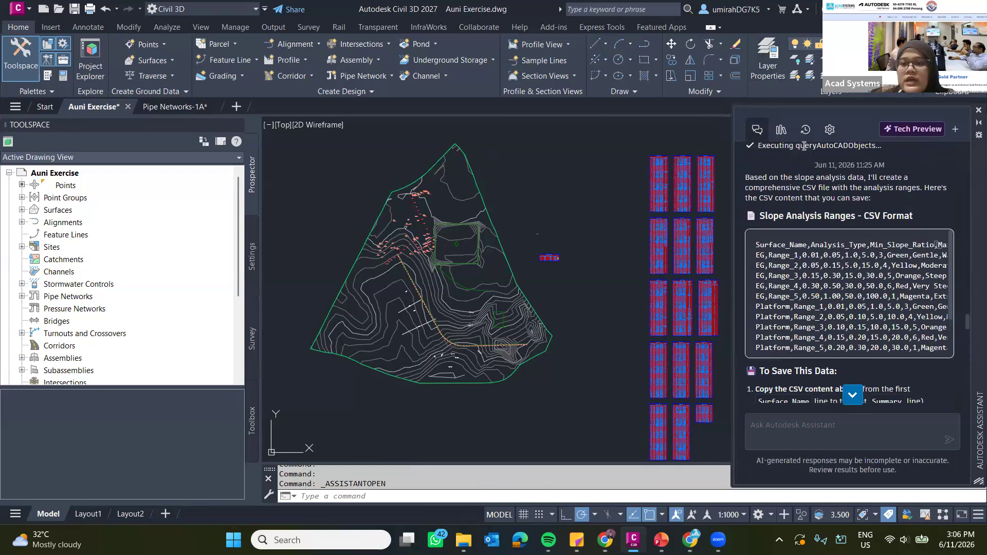
pyautogui.scroll(10, 812, 187)
pyautogui.scroll(-5, 812, 186)
pyautogui.click(781, 130)
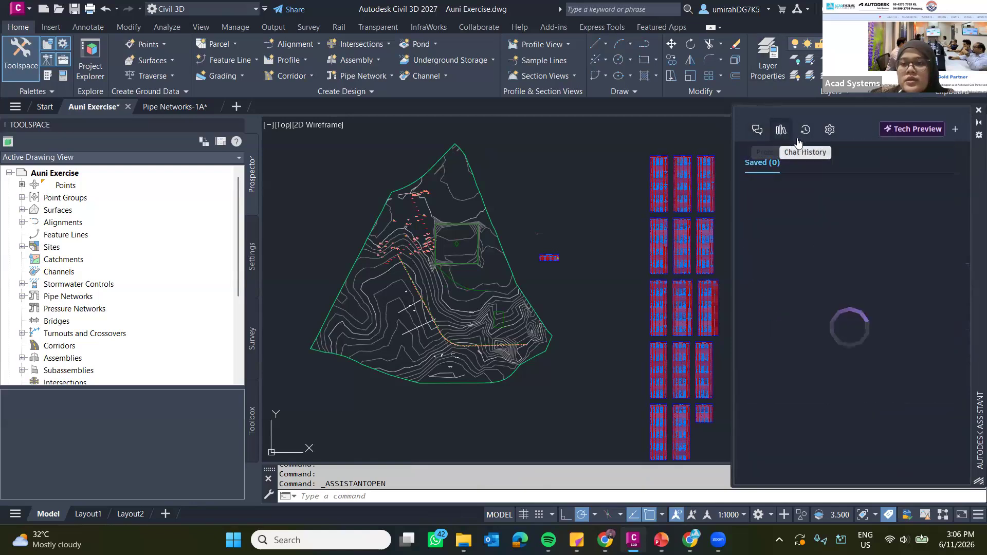
pyautogui.click(757, 130)
pyautogui.scroll(-15, 809, 178)
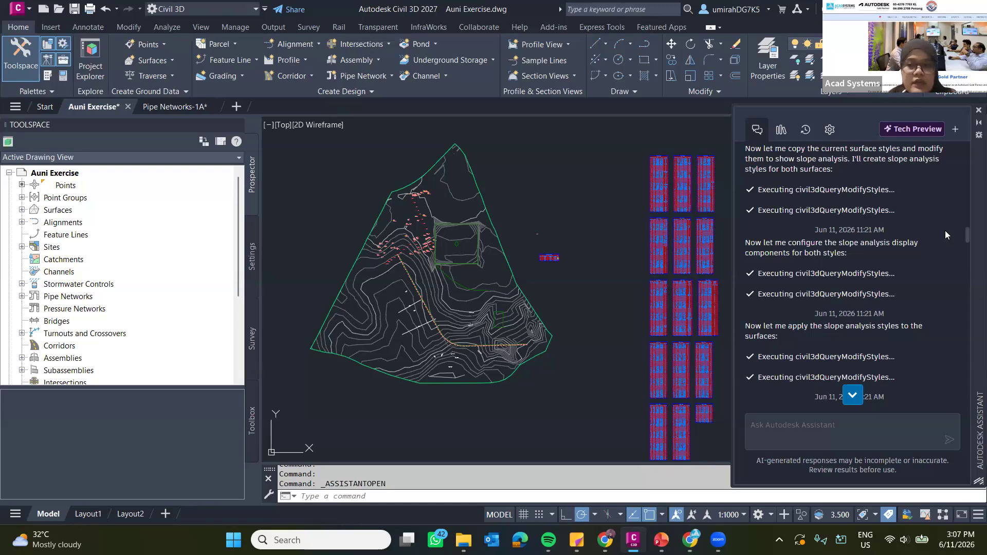
pyautogui.scroll(-10, 836, 270)
pyautogui.scroll(-15, 835, 269)
pyautogui.scroll(-15, 873, 211)
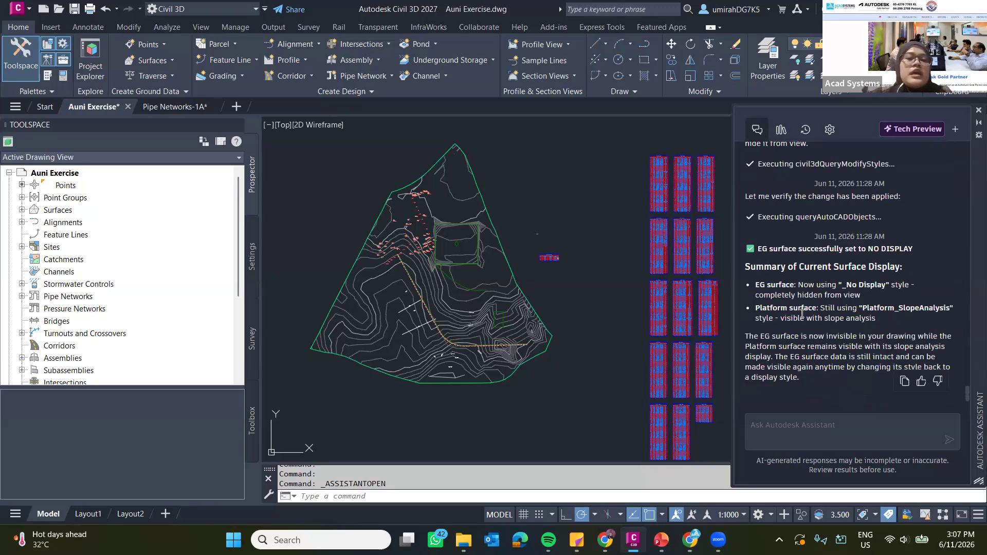
pyautogui.click(826, 422)
pyautogui.click(863, 115)
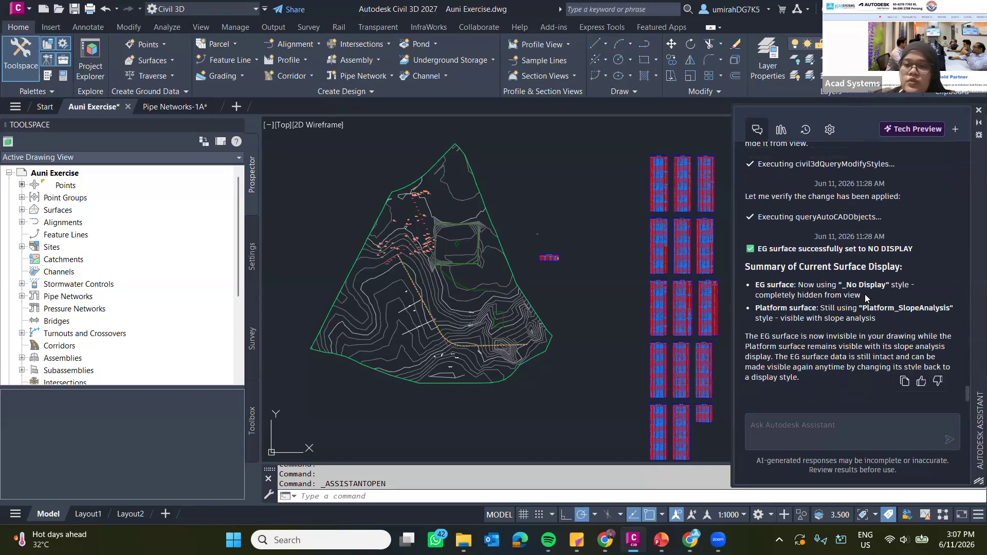
# Send the Autodesk Assistant the prompt "Create more contour on the surface".
pyautogui.scroll(5, 406, 341)
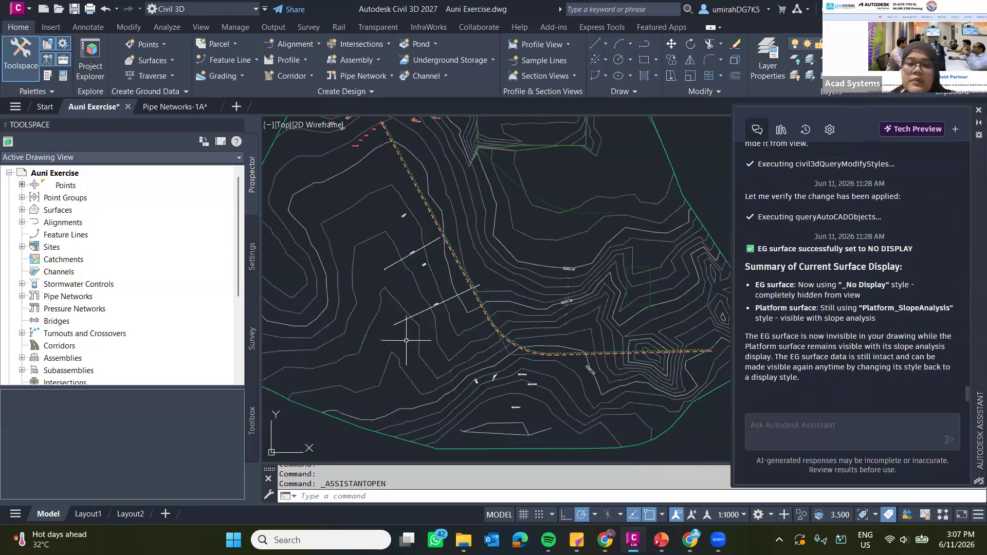
pyautogui.scroll(-4, 463, 345)
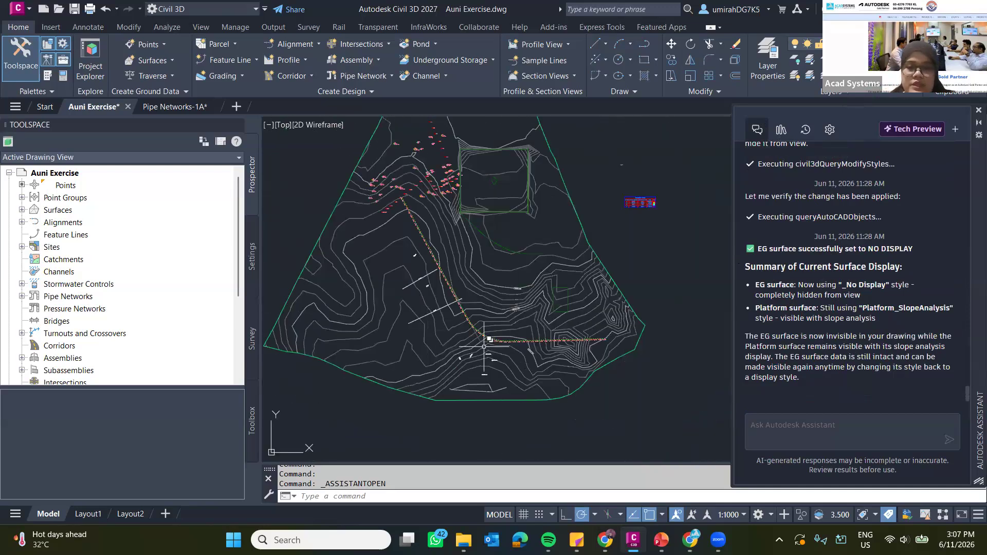
pyautogui.scroll(4, 484, 344)
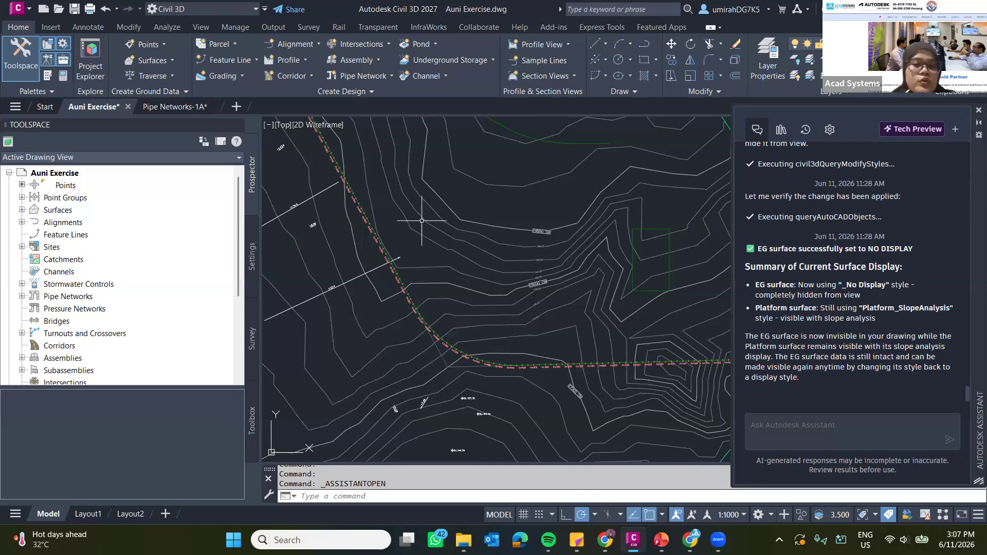
pyautogui.click(879, 427)
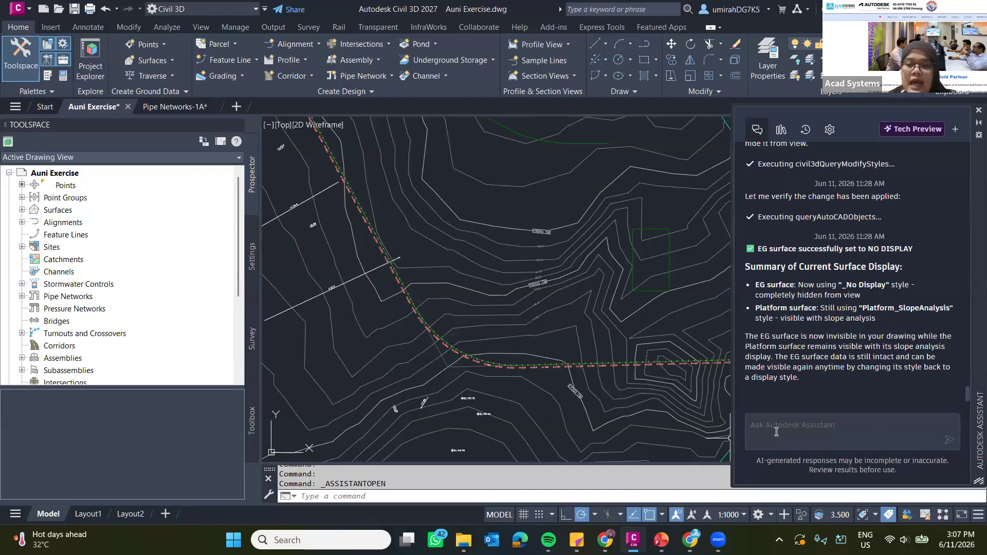
pyautogui.click(849, 433)
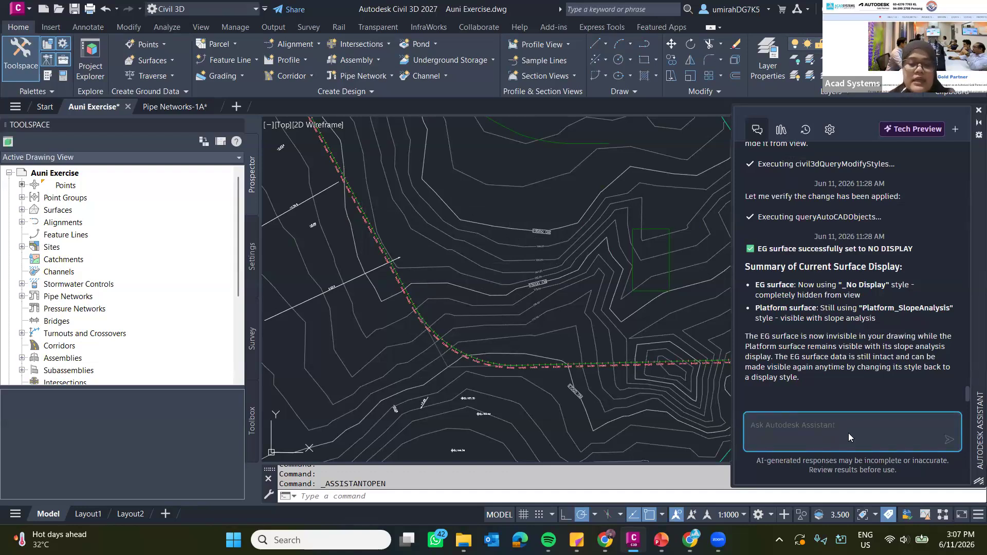
pyautogui.write('cREA')
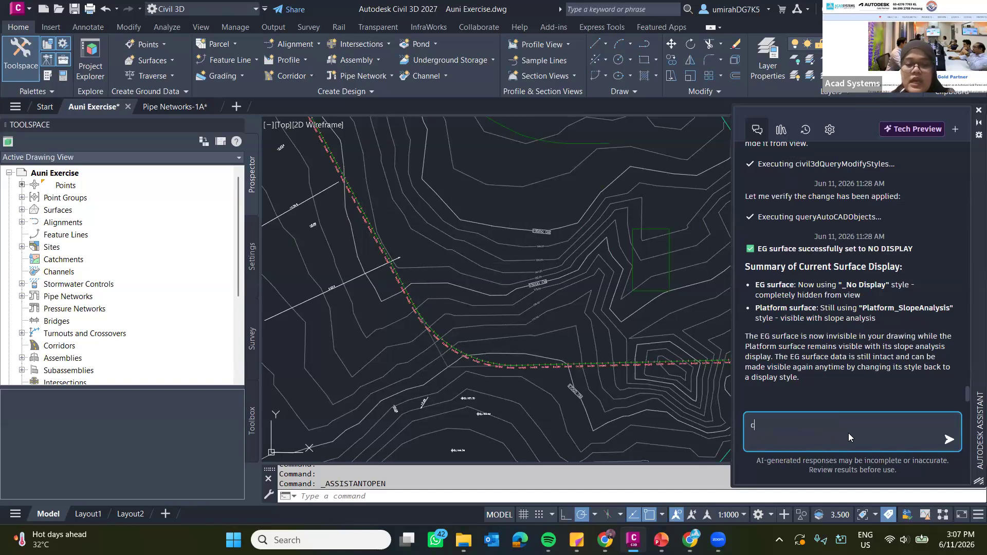
pyautogui.press('BackSpace')
pyautogui.press('BackSpace')
pyautogui.press('BackSpace')
pyautogui.press('BackSpace')
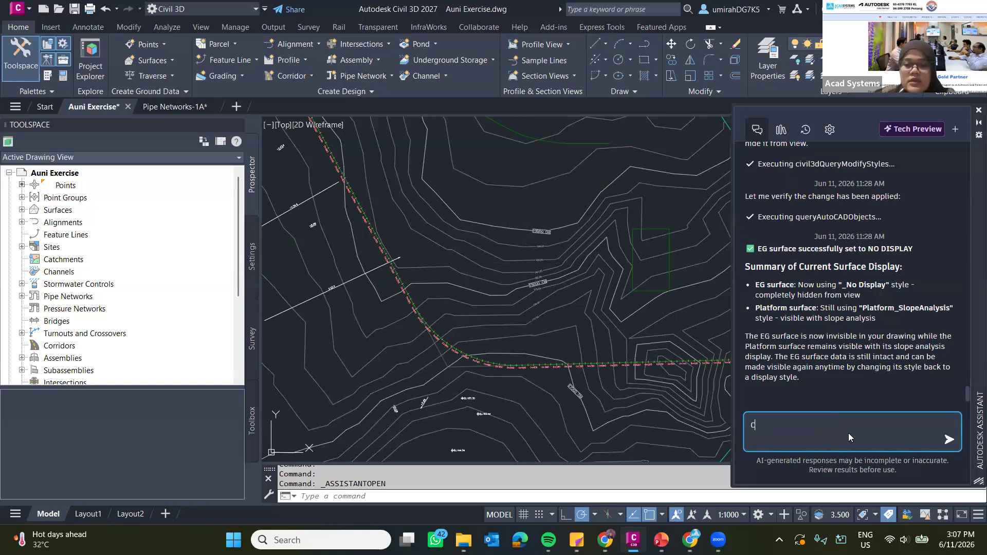
pyautogui.write('Create more contour on the surface')
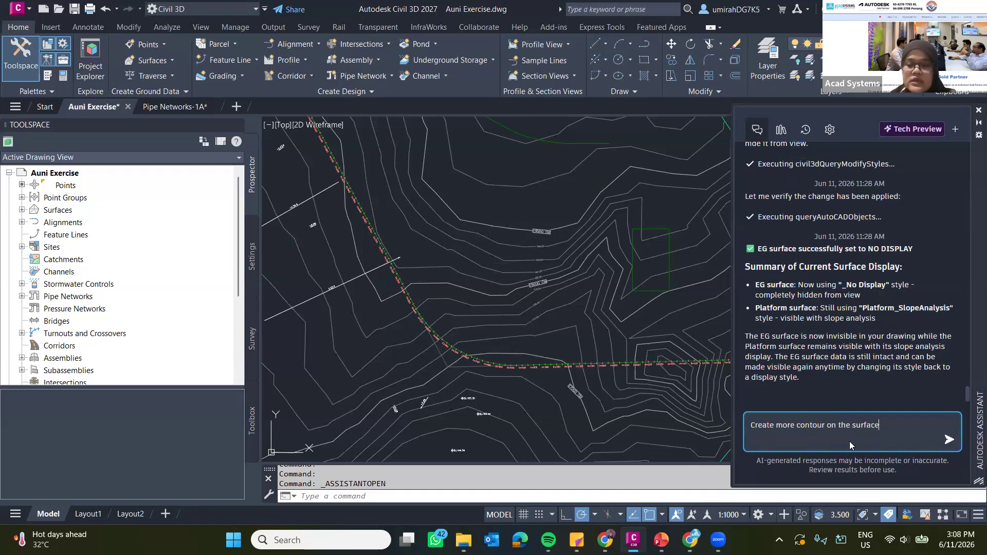
pyautogui.press('Return')
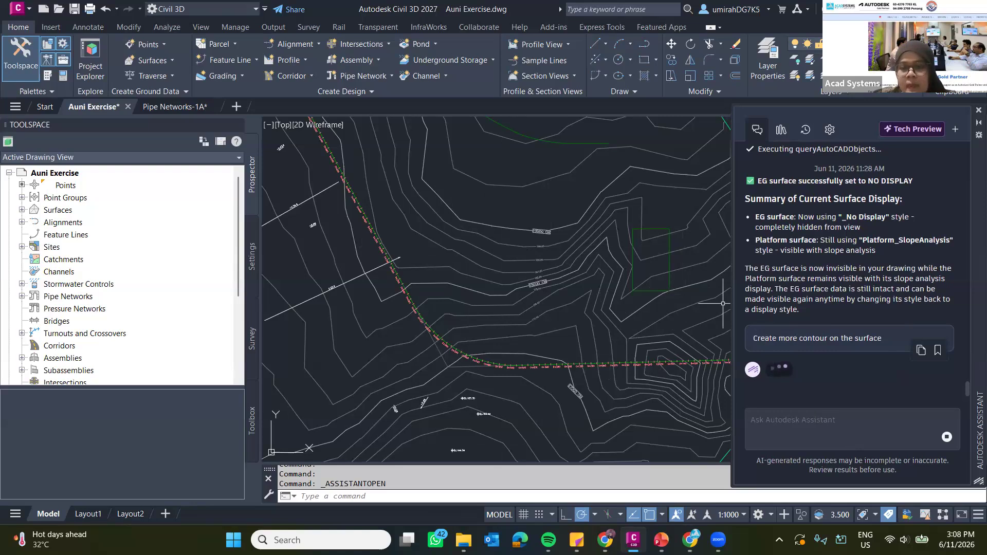
# Reopen the Auni Exercise drawing from the recent files.
pyautogui.scroll(-6, 431, 256)
pyautogui.scroll(5, 431, 257)
pyautogui.moveTo(433, 254)
pyautogui.mouseDown(button='middle')
pyautogui.moveTo(533, 251)
pyautogui.moveTo(617, 267)
pyautogui.mouseUp(button='middle')
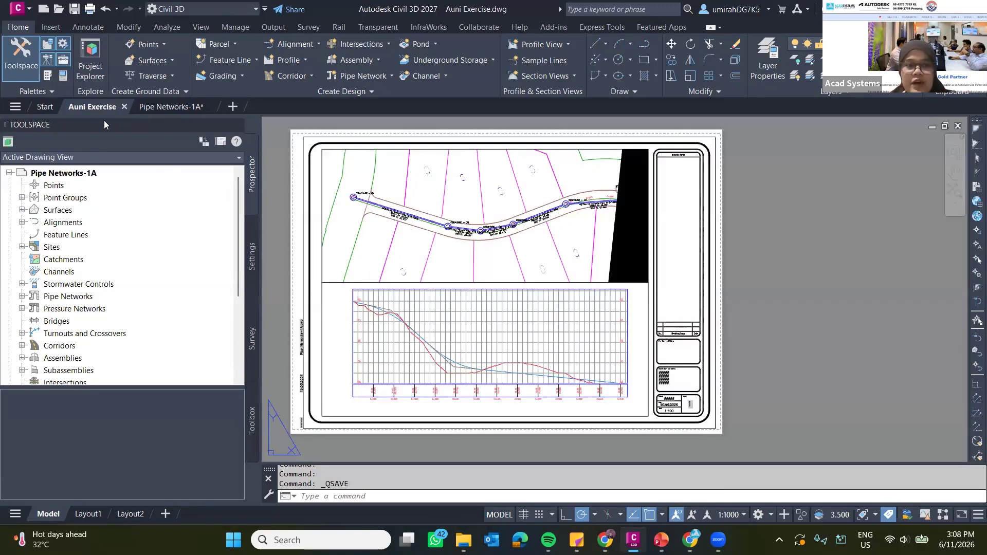
pyautogui.click(45, 107)
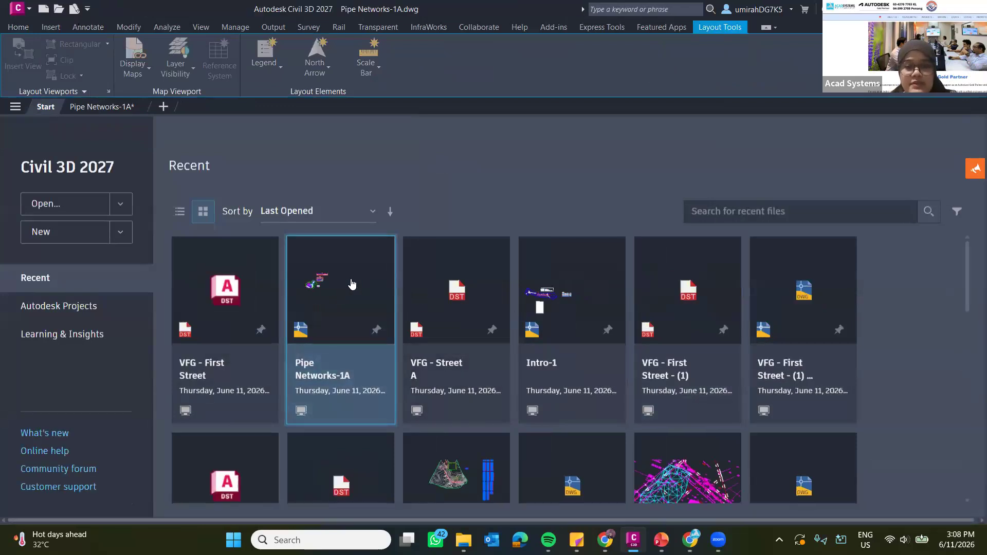
pyautogui.scroll(-3, 514, 298)
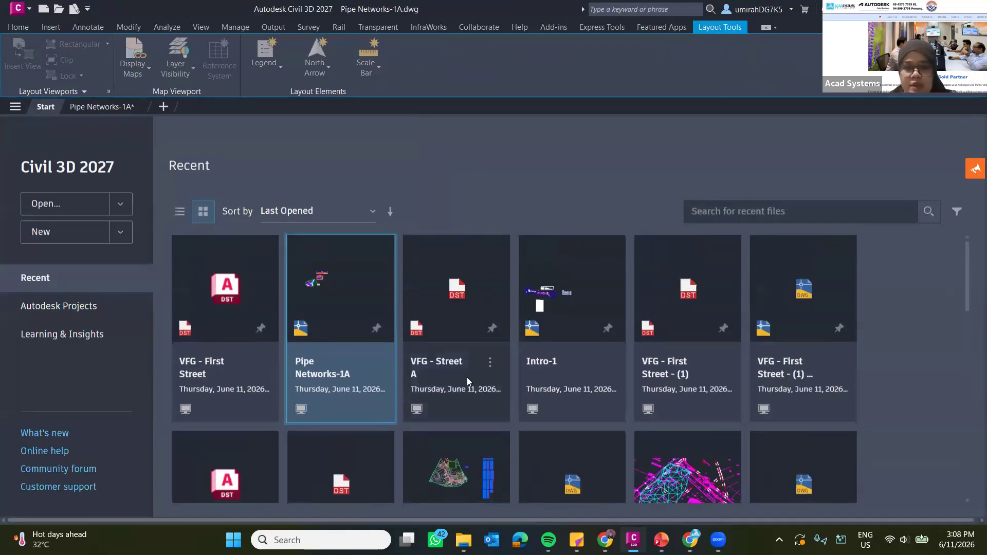
pyautogui.click(502, 344)
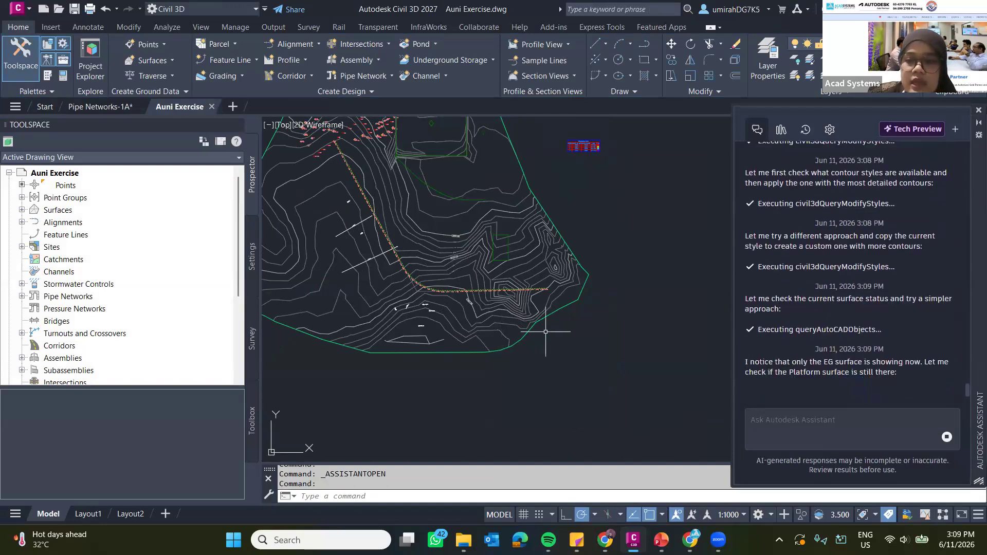
# Examine the surface contours in the drawing and read the assistant's summary of the major and minor contour intervals.
pyautogui.moveTo(402, 204); pyautogui.dragTo(416, 260, button='middle')
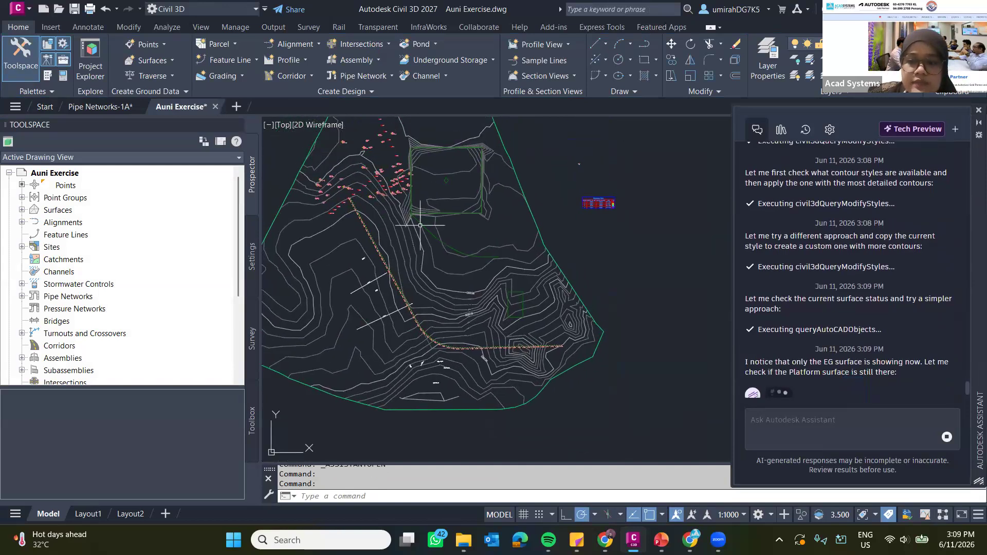
pyautogui.scroll(3, 416, 259)
pyautogui.scroll(-4, 444, 210)
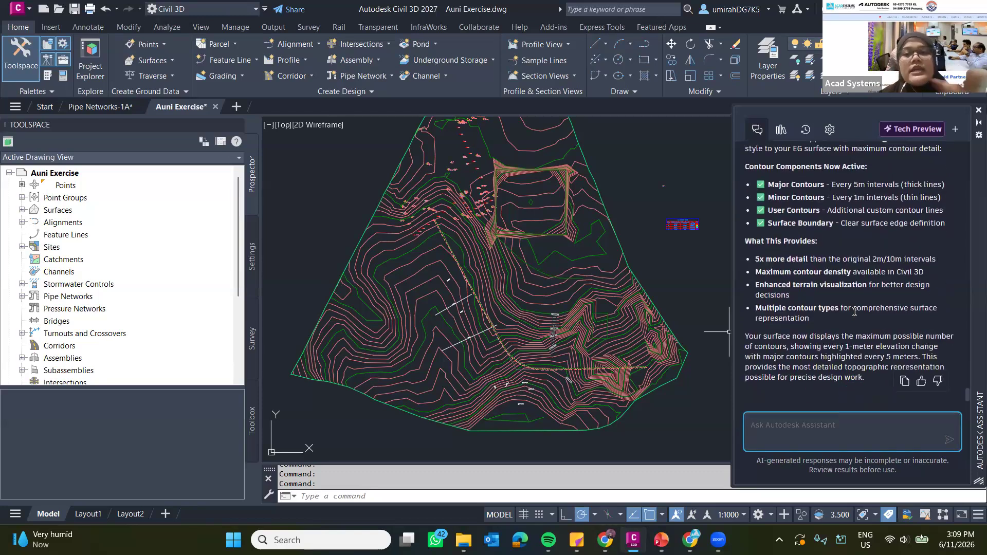
pyautogui.scroll(1, 852, 260)
pyautogui.scroll(4, 852, 260)
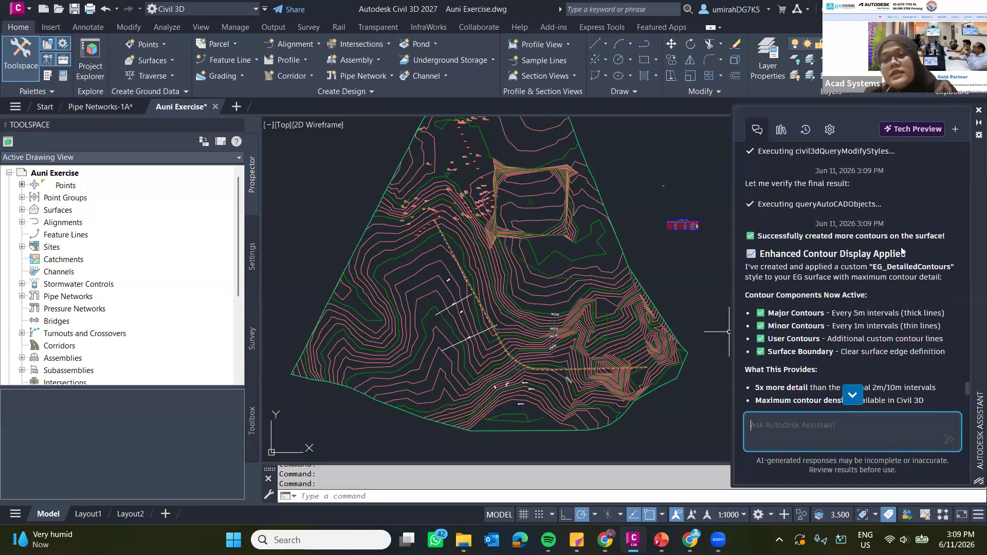
pyautogui.scroll(-2, 874, 247)
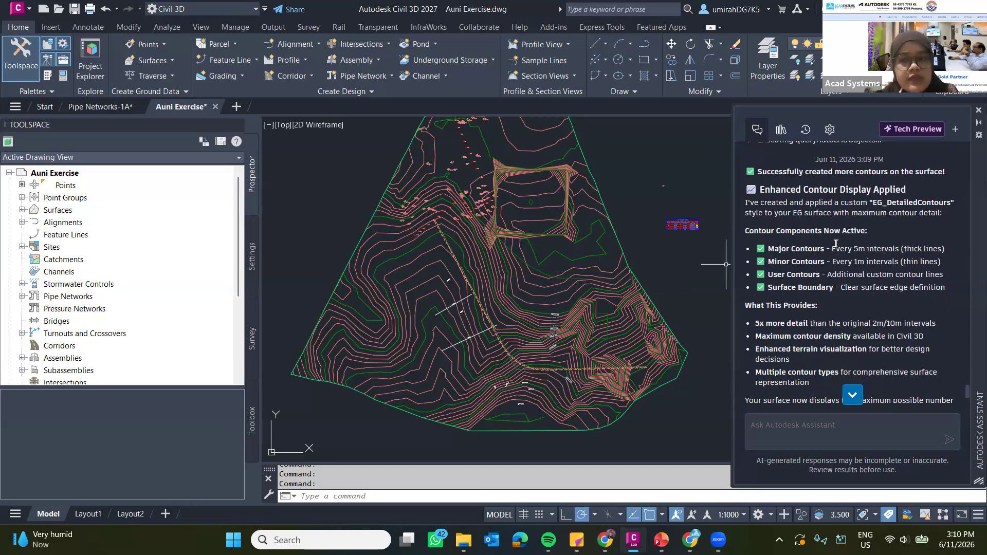
pyautogui.moveTo(833, 249); pyautogui.dragTo(922, 249)
pyautogui.moveTo(833, 262); pyautogui.dragTo(919, 263)
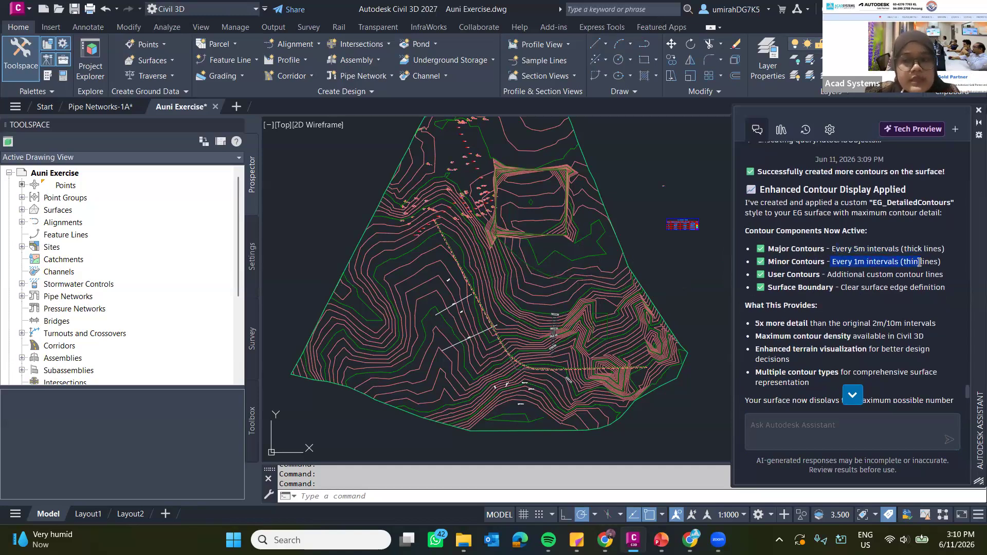
pyautogui.scroll(-2, 834, 337)
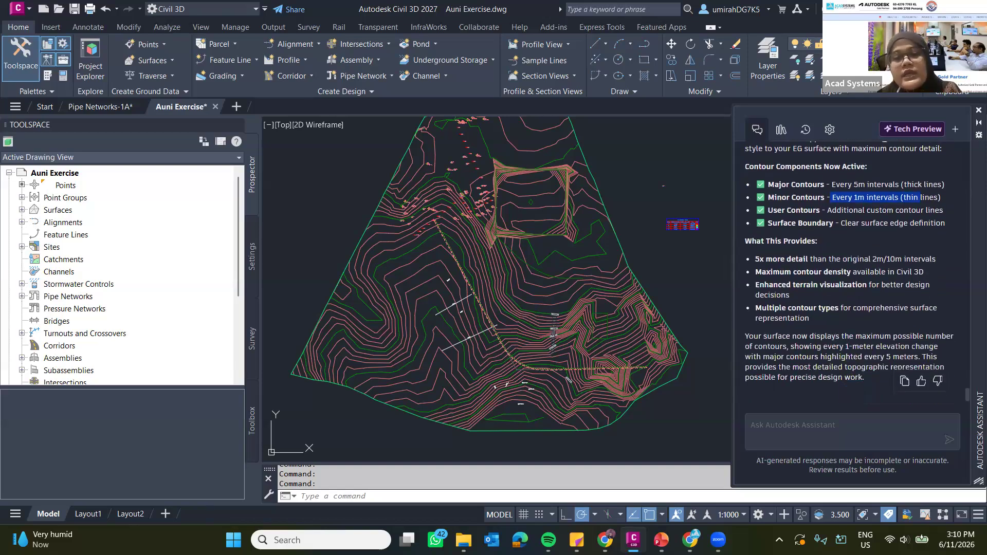
pyautogui.moveTo(591, 297)
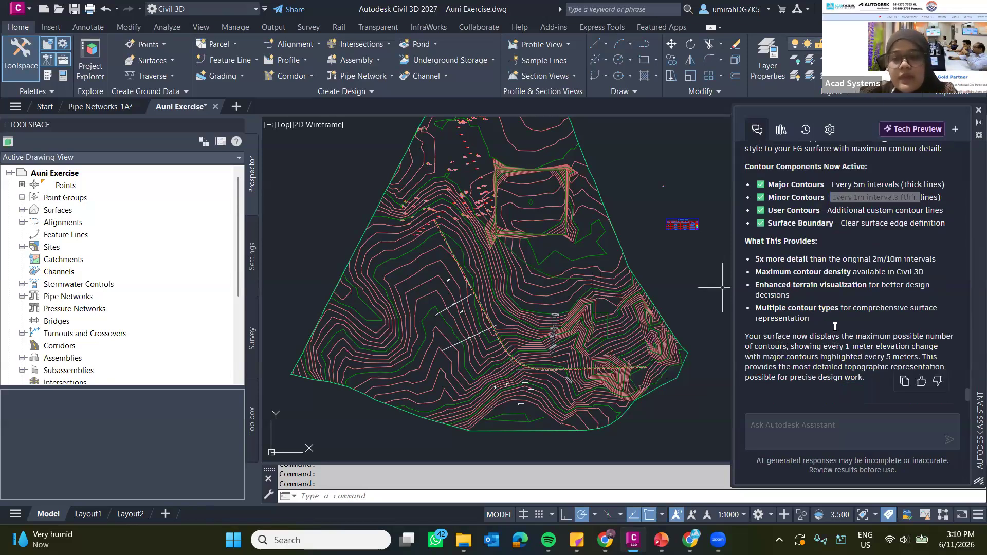
# Send the Autodesk Assistant the prompt "change the surface to NO DISPLAY".
pyautogui.click(834, 427)
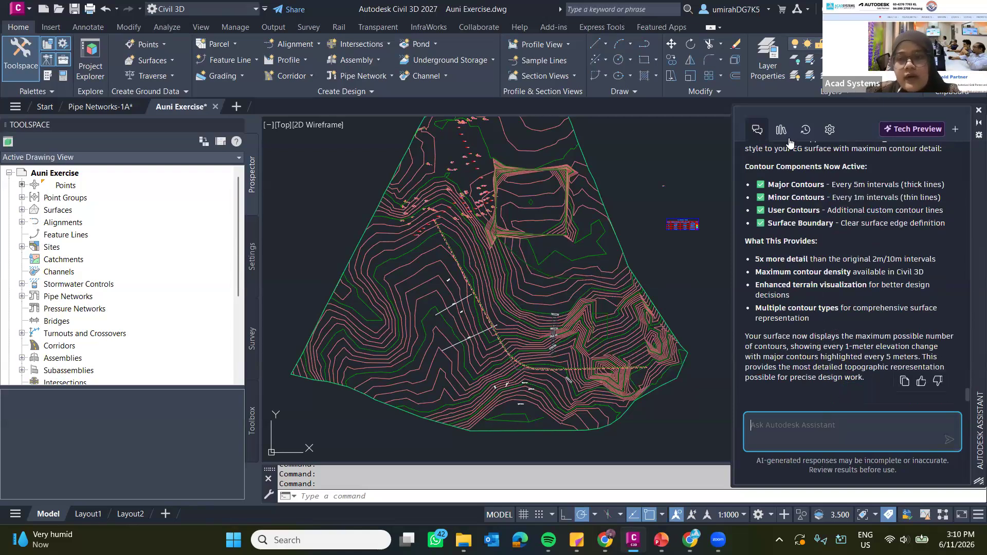
pyautogui.write('change the surface to')
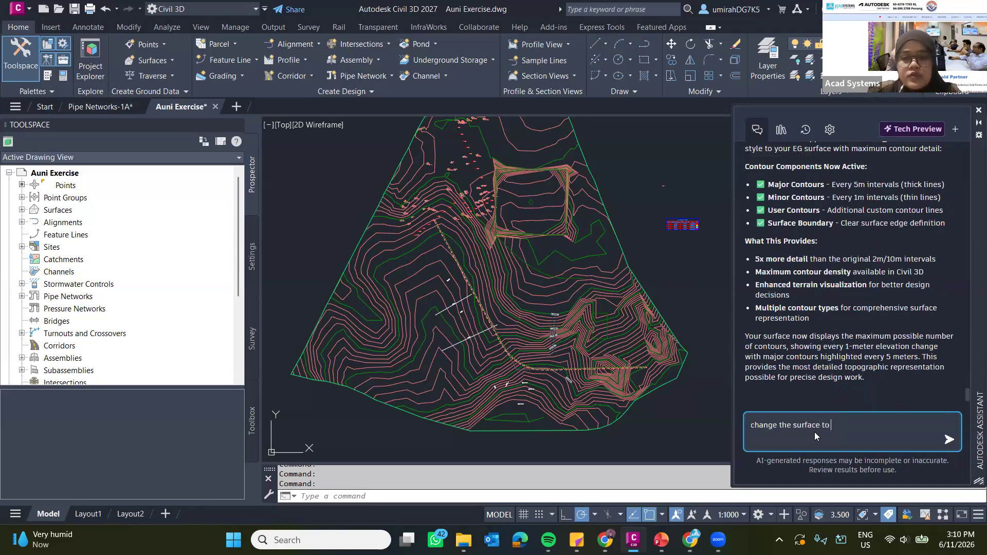
pyautogui.write(' NO DISPLAY')
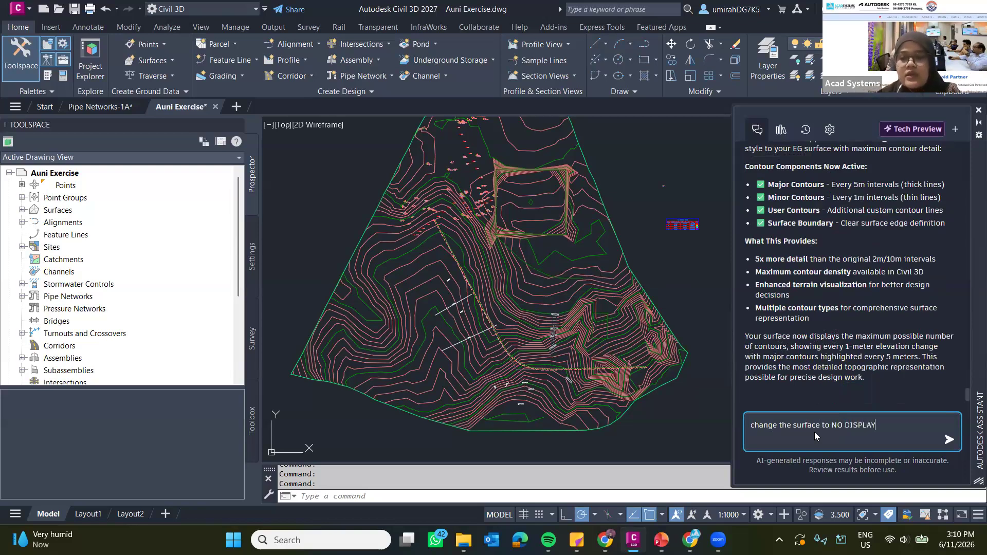
pyautogui.press('Return')
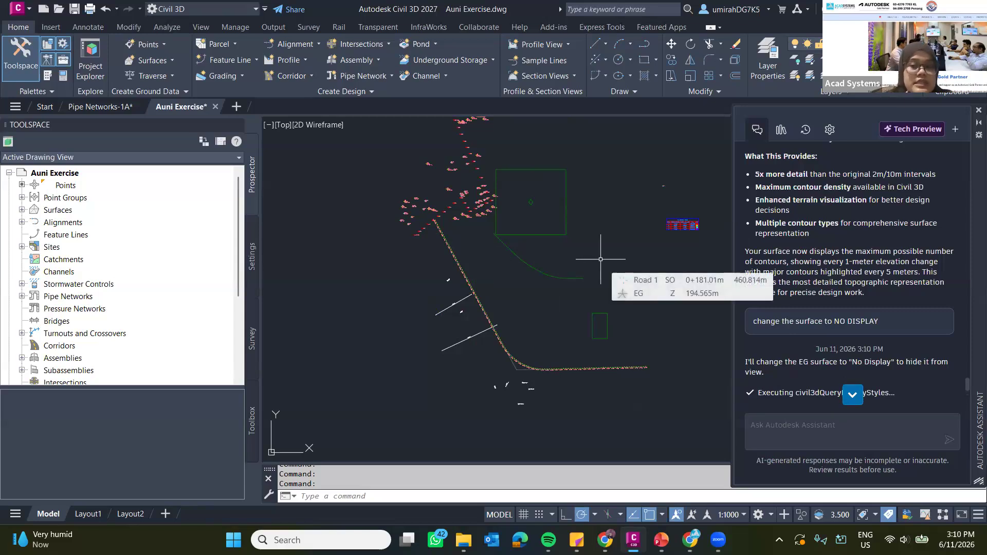
# Inspect the drawing, expand the Surfaces collection and read the assistant's summary of the display change.
pyautogui.scroll(-4, 601, 259)
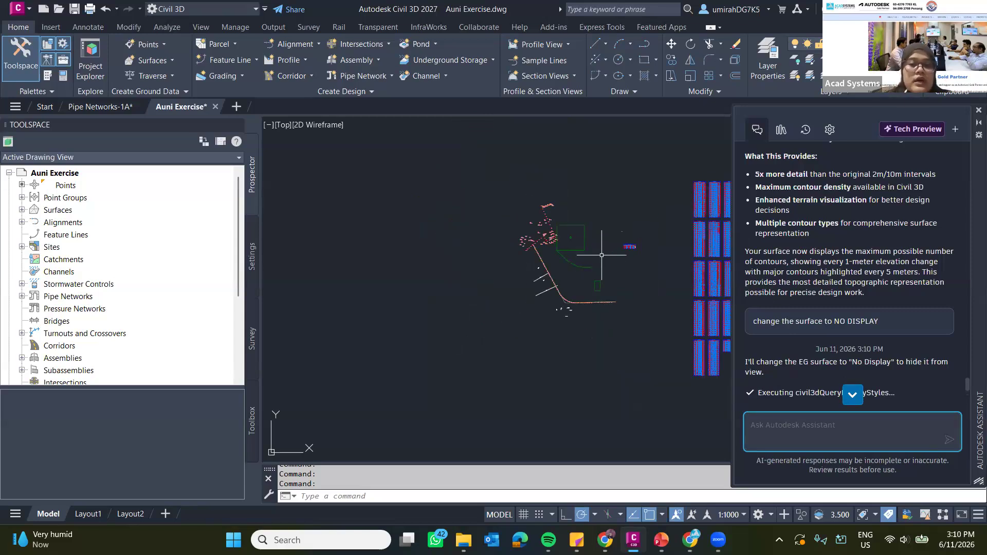
pyautogui.scroll(4, 601, 253)
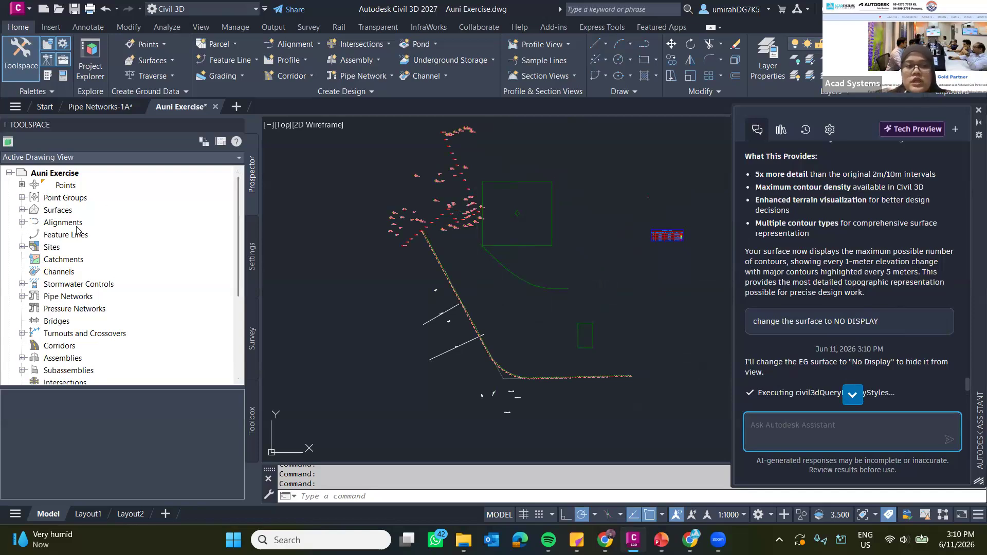
pyautogui.doubleClick(48, 213)
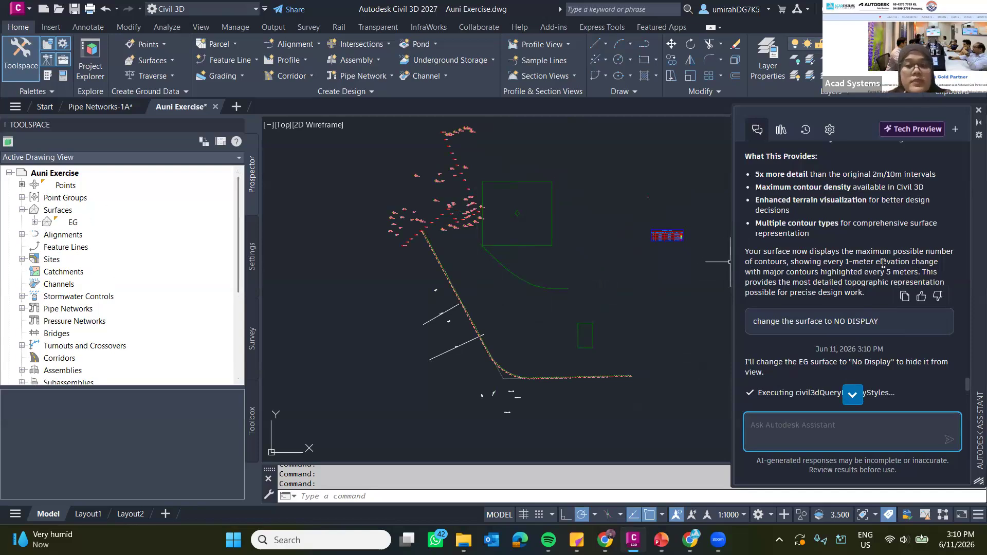
pyautogui.scroll(-1, 884, 263)
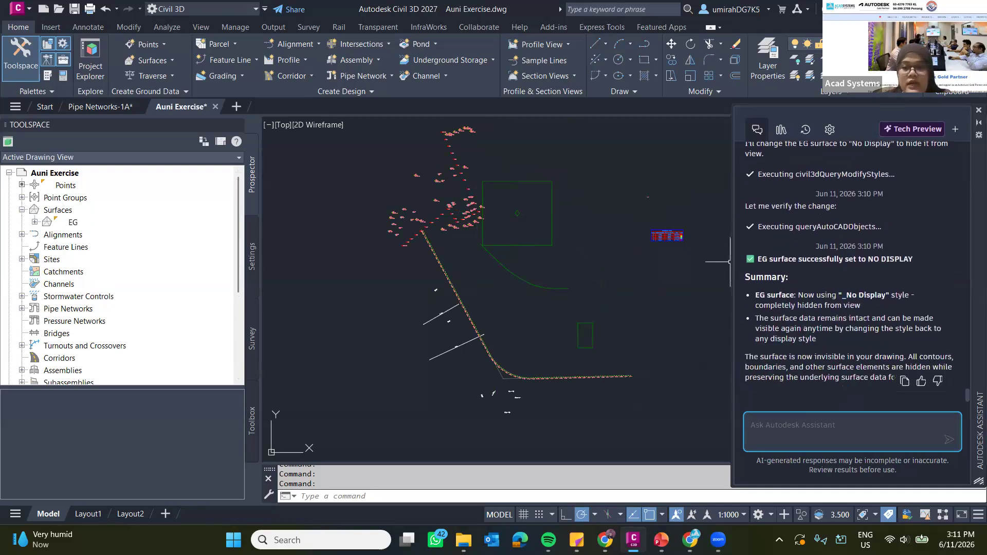
# Send the Autodesk Assistant the prompt "show the surface again".
pyautogui.click(858, 426)
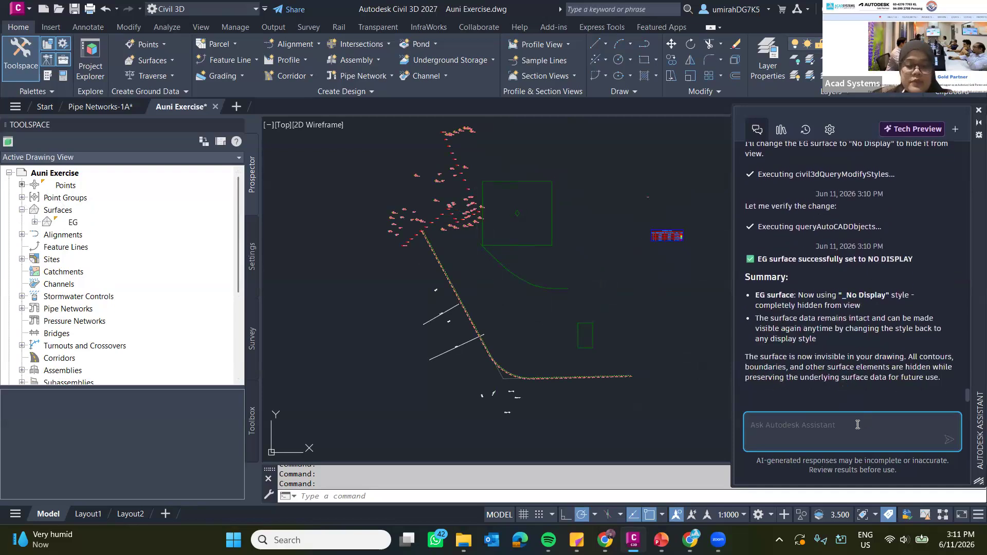
pyautogui.write('show the surface again')
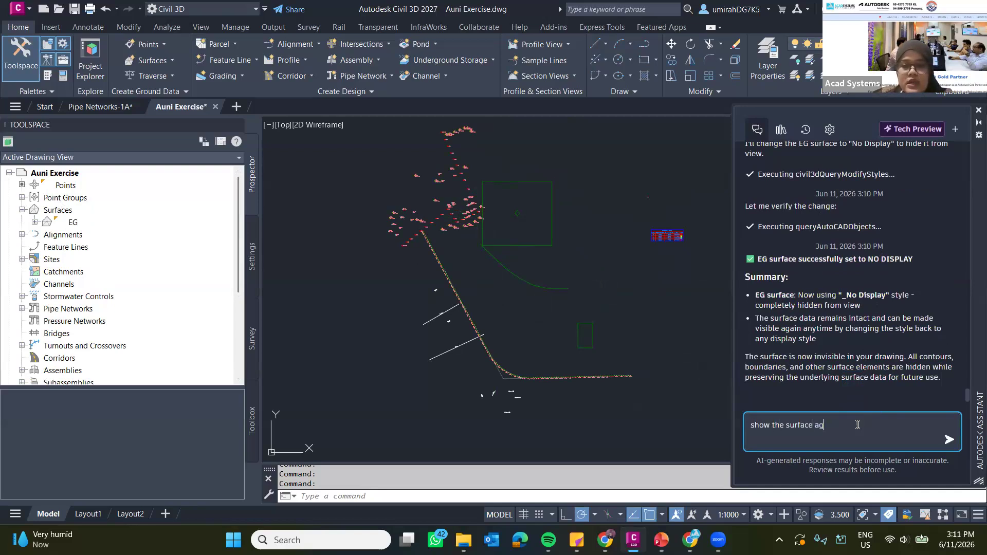
pyautogui.press('Return')
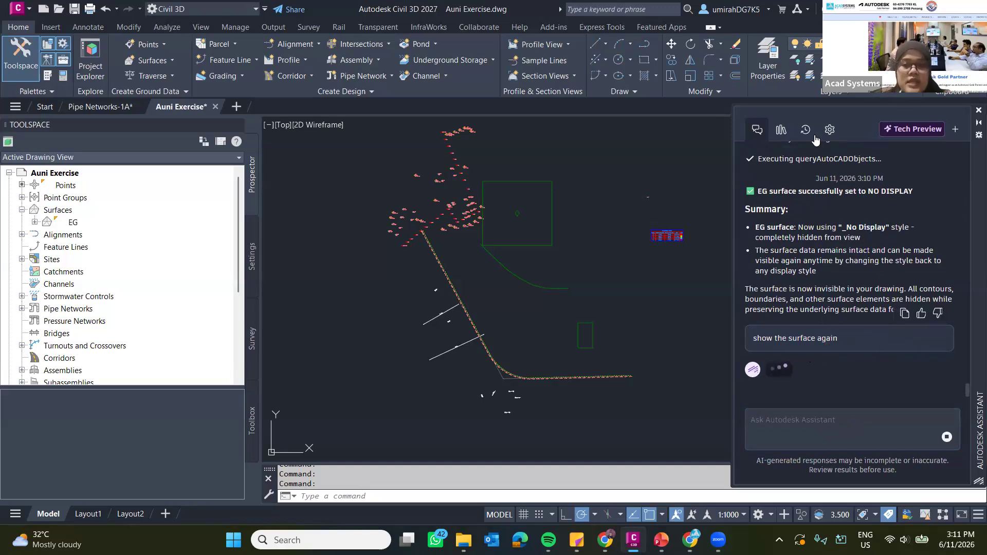
# Look through the assistant's prompt library, history and settings, and return to the conversation.
pyautogui.click(782, 131)
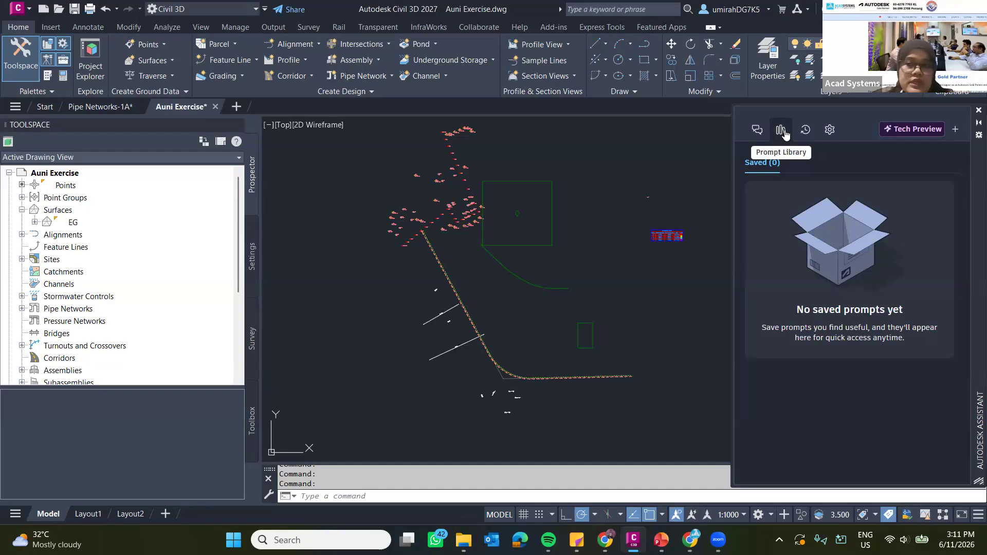
pyautogui.click(806, 132)
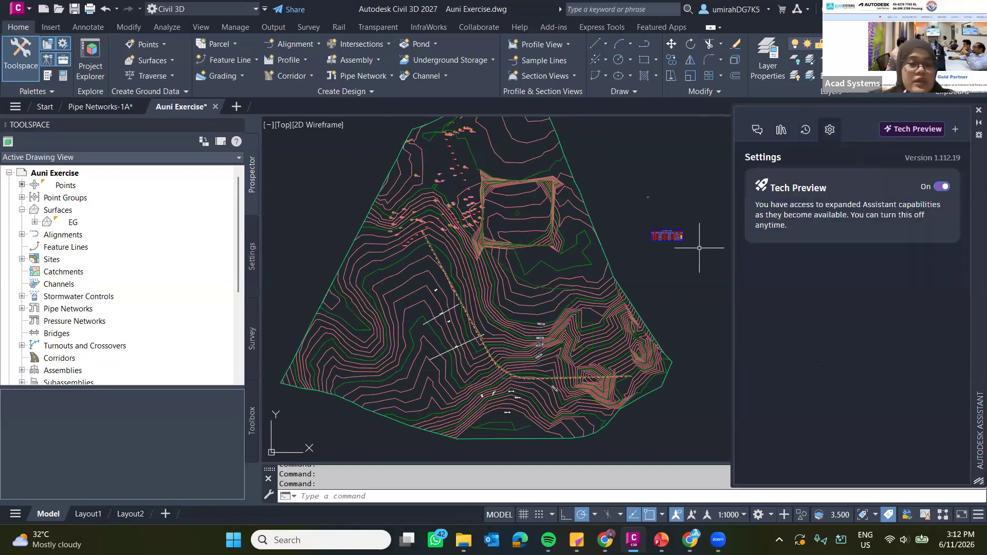
pyautogui.click(757, 129)
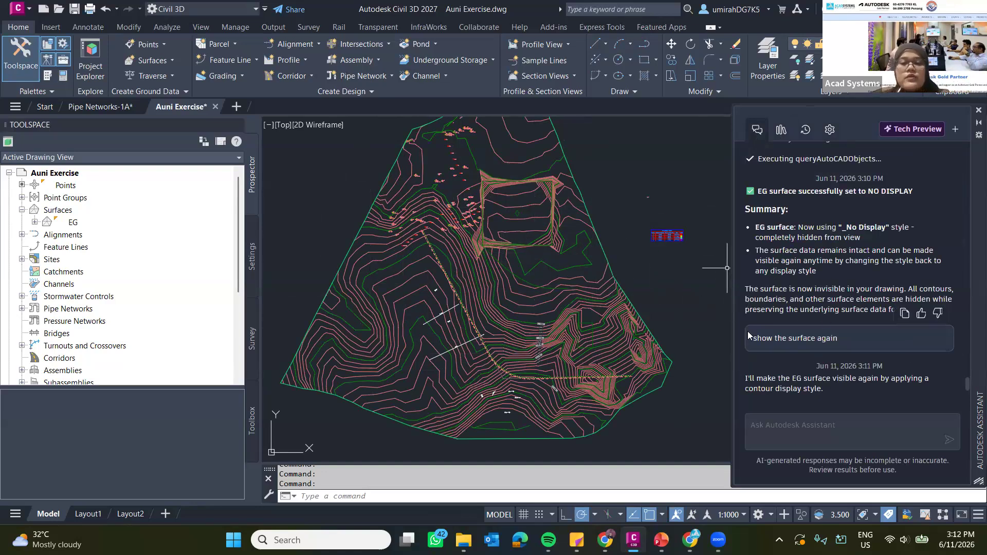
pyautogui.moveTo(748, 332)
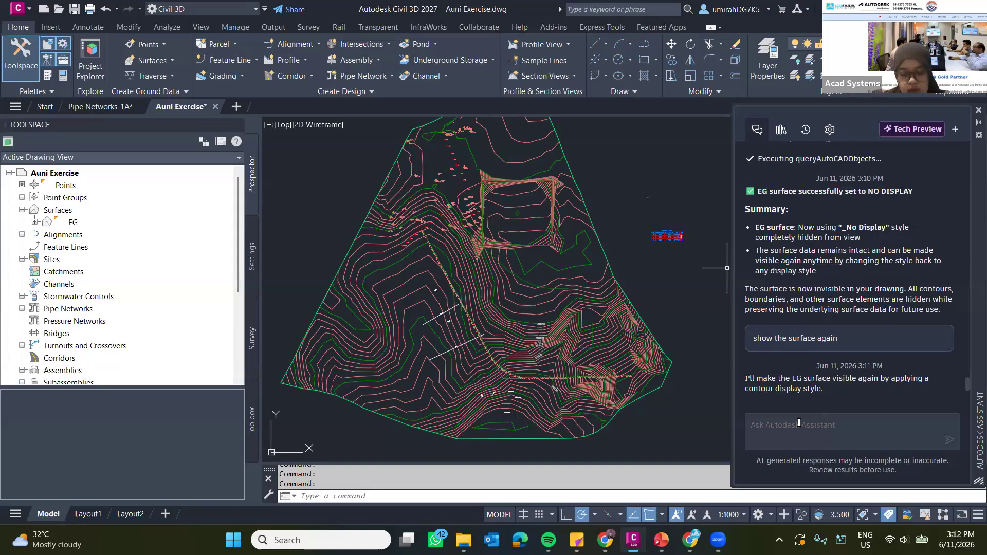
# Send the Autodesk Assistant the prompt "generate the slope range for the surface".
pyautogui.click(809, 425)
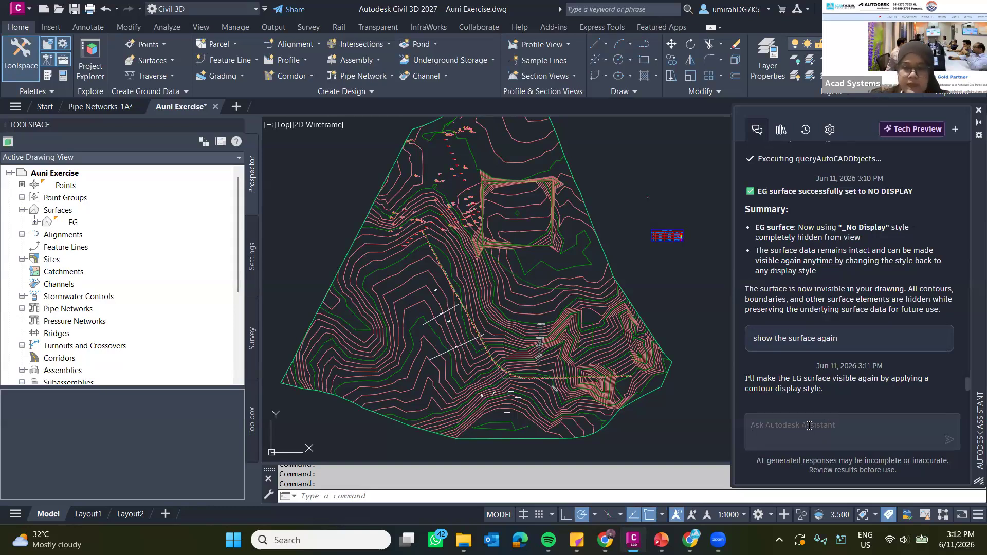
pyautogui.click(810, 426)
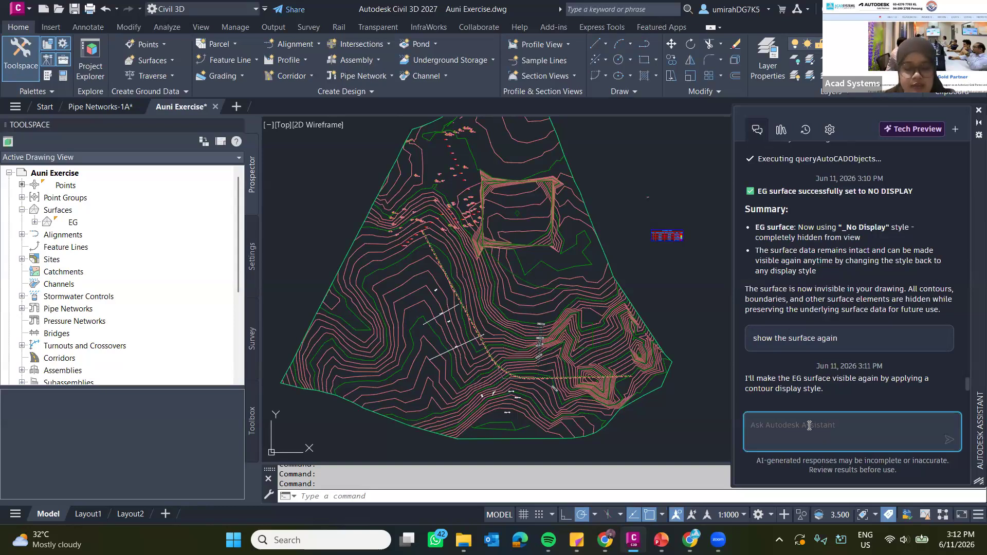
pyautogui.write('generate the')
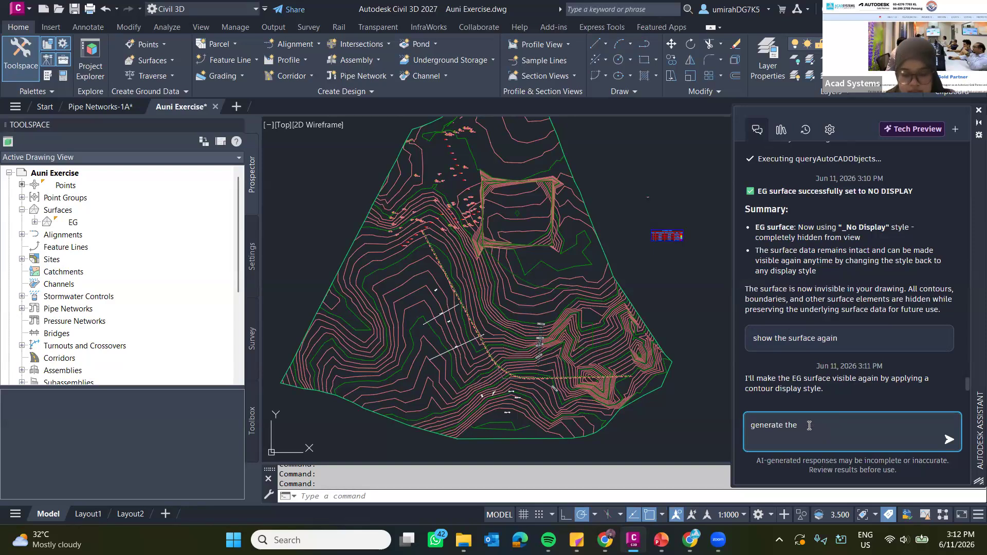
pyautogui.write(' slo')
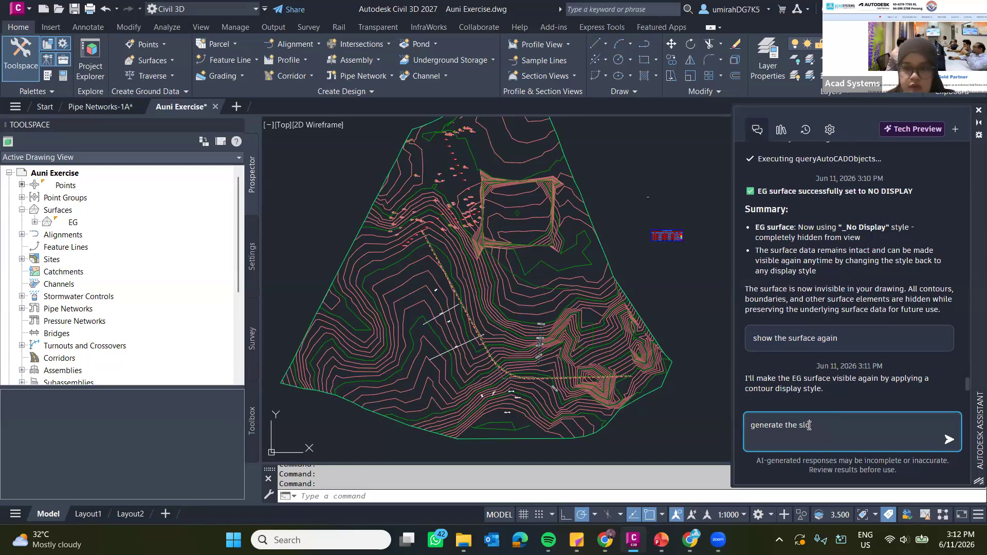
pyautogui.write('pe range fro')
pyautogui.press('BackSpace')
pyautogui.press('BackSpace')
pyautogui.write('or the')
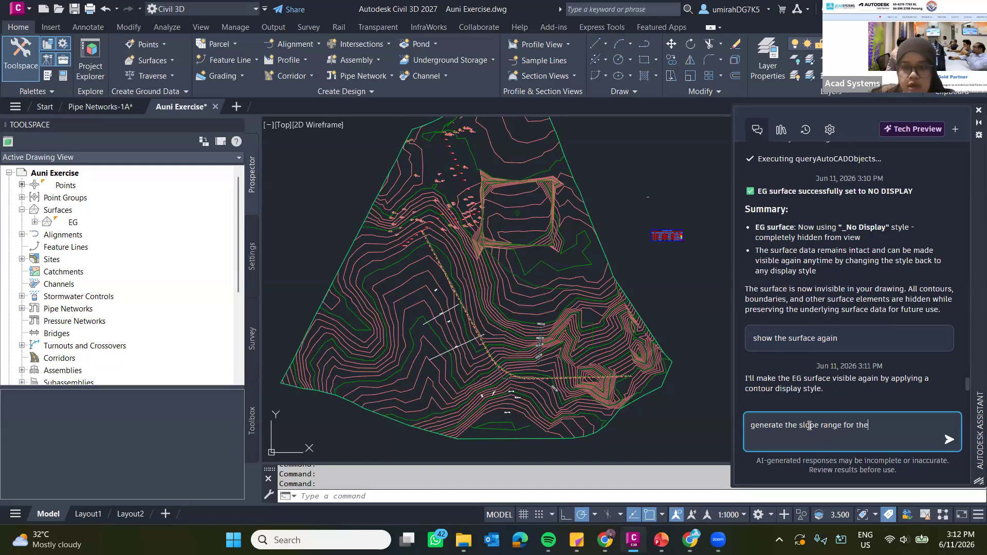
pyautogui.write(' surave')
pyautogui.press('BackSpace')
pyautogui.press('BackSpace')
pyautogui.press('BackSpace')
pyautogui.write('face')
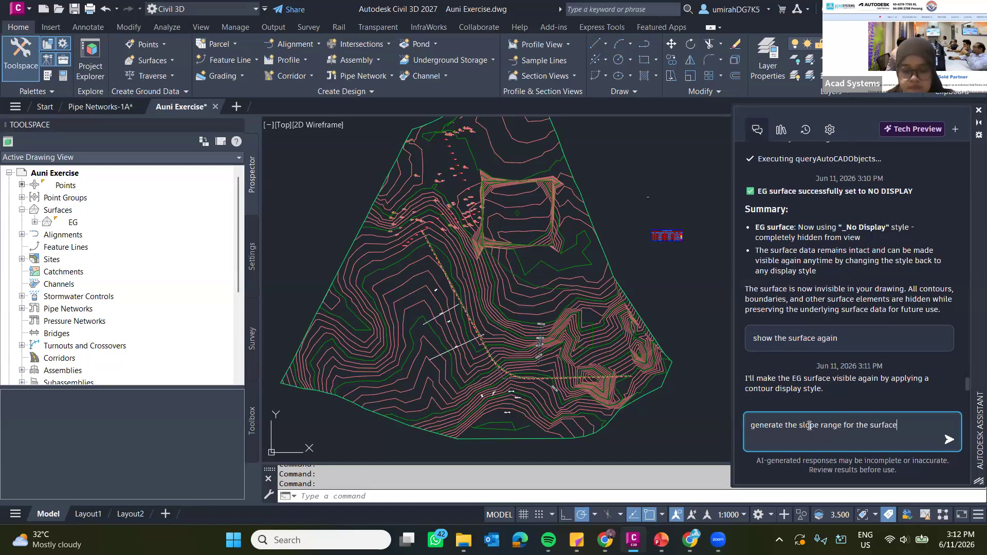
pyautogui.press('Return')
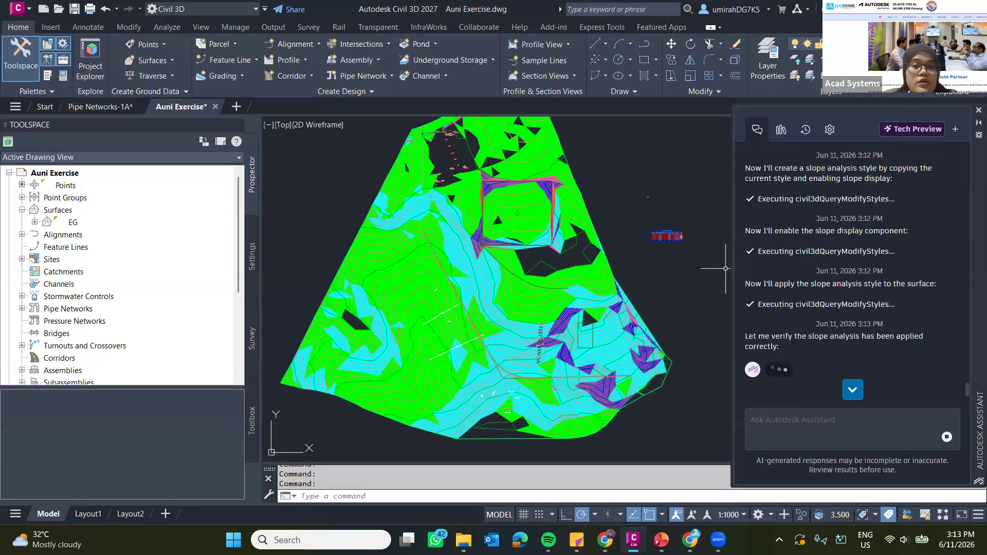
# Widen the assistant panel and read the EG surface's slope statistics and the table of generated slope ranges.
pyautogui.scroll(-5, 820, 289)
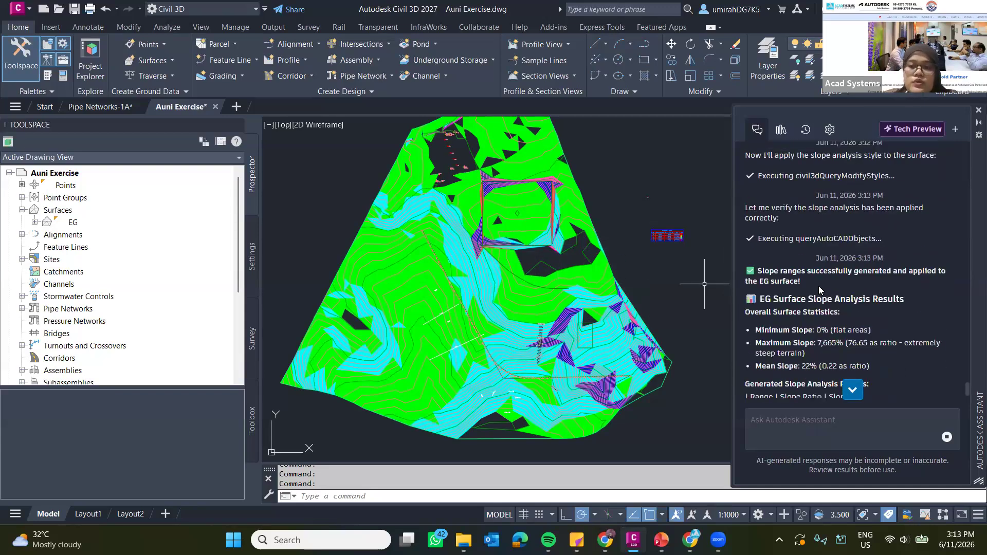
pyautogui.scroll(-1, 820, 289)
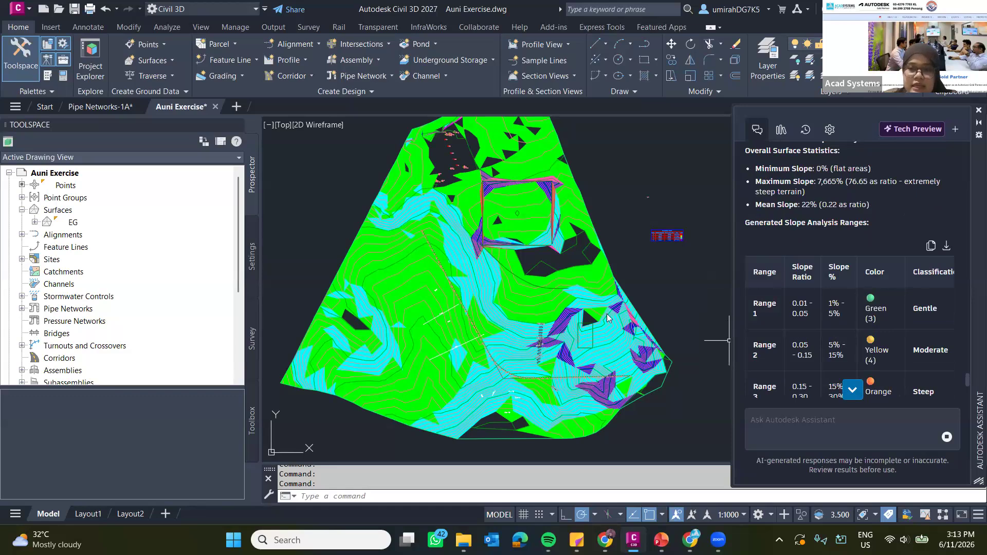
pyautogui.moveTo(607, 318); pyautogui.dragTo(535, 318)
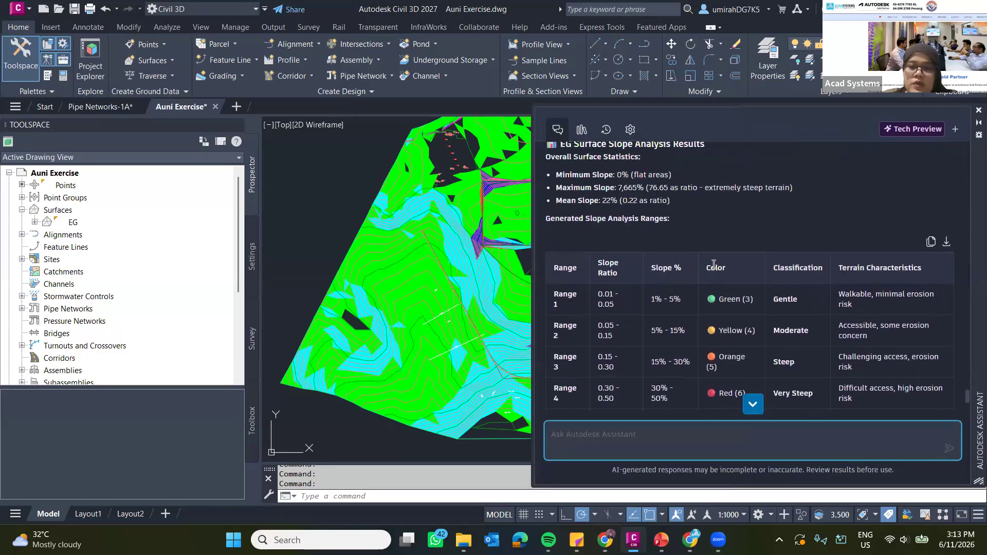
pyautogui.scroll(2, 714, 265)
pyautogui.scroll(-3, 713, 264)
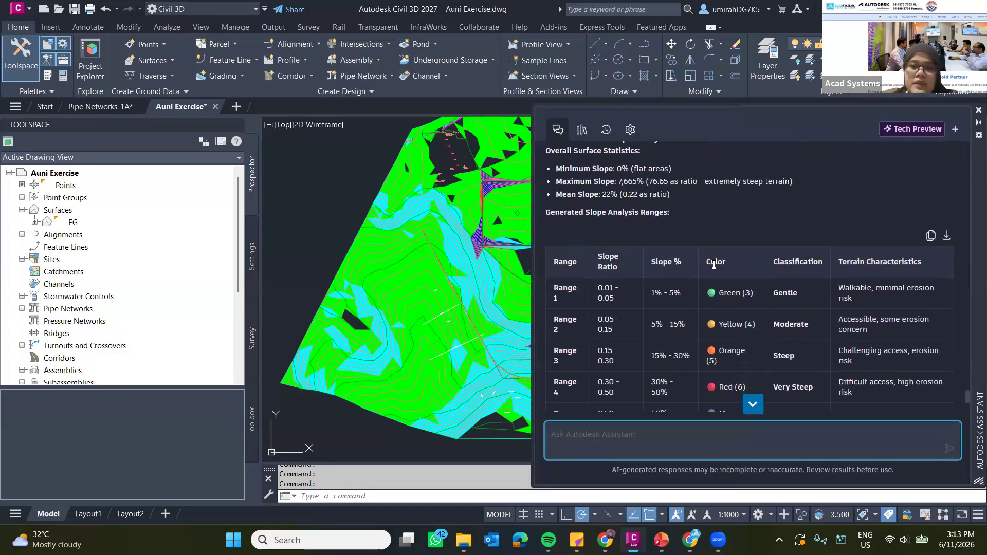
pyautogui.scroll(2, 566, 201)
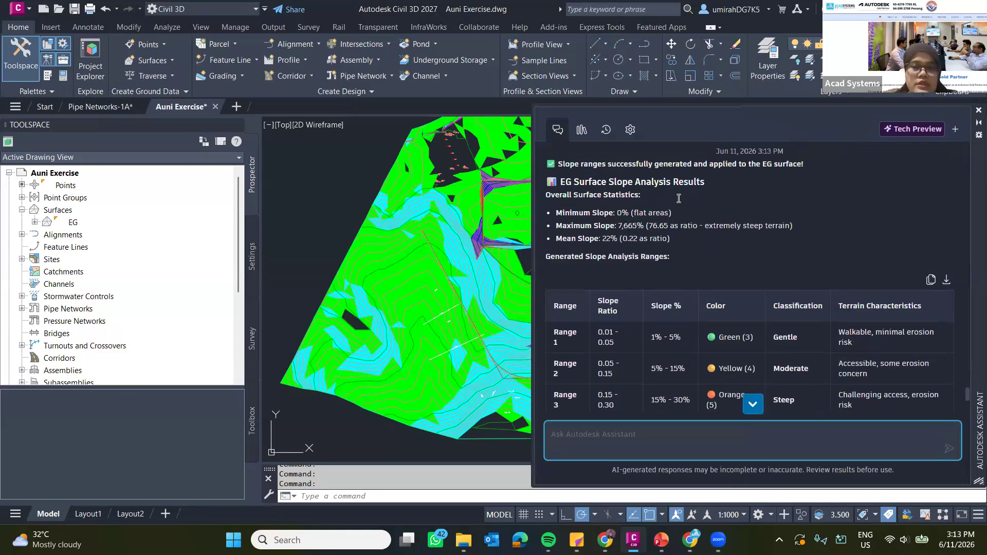
pyautogui.scroll(1, 679, 198)
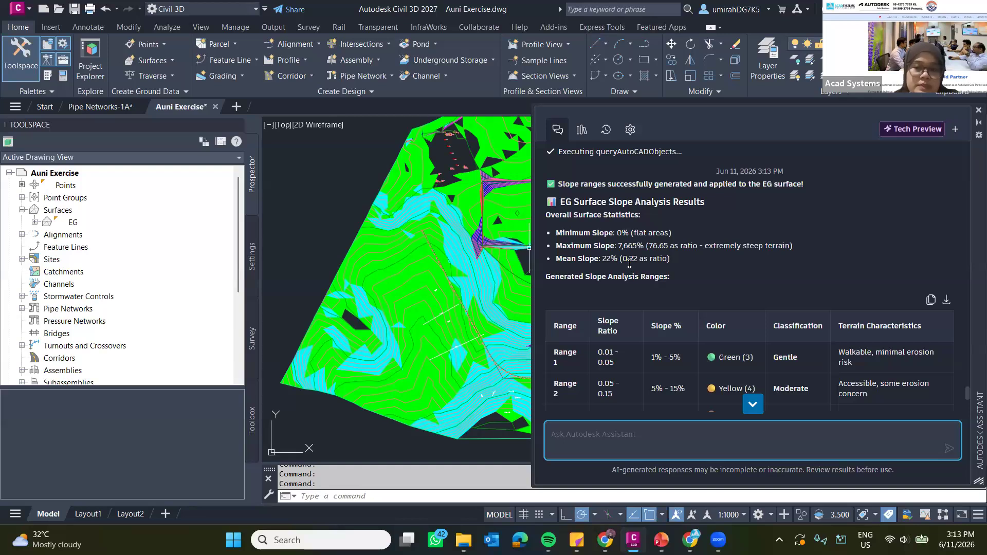
pyautogui.scroll(-3, 658, 270)
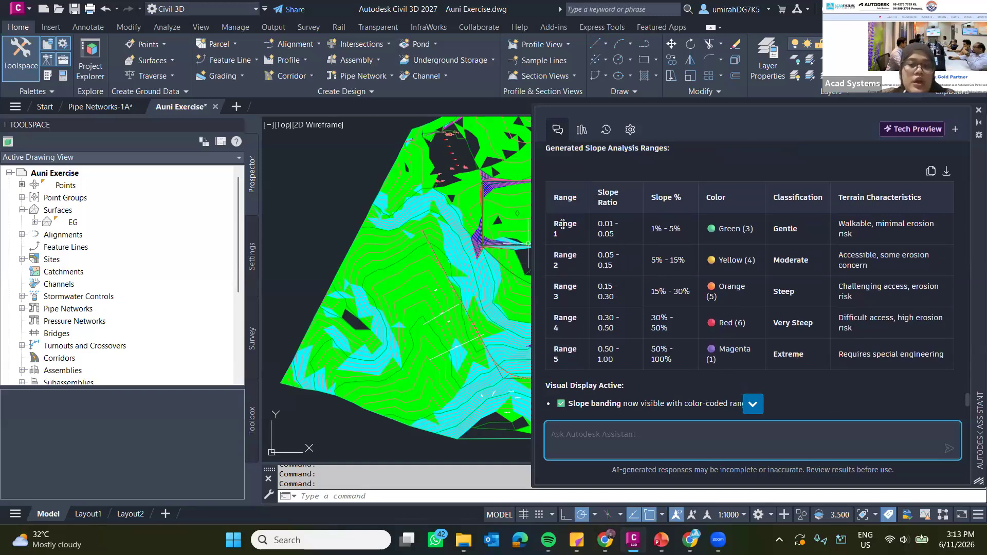
# Compare the coloured slope bands on the EG surface with the table's colours, classifications and terrain characteristics.
pyautogui.moveTo(370, 234); pyautogui.dragTo(301, 262, button='middle')
pyautogui.scroll(3, 402, 222)
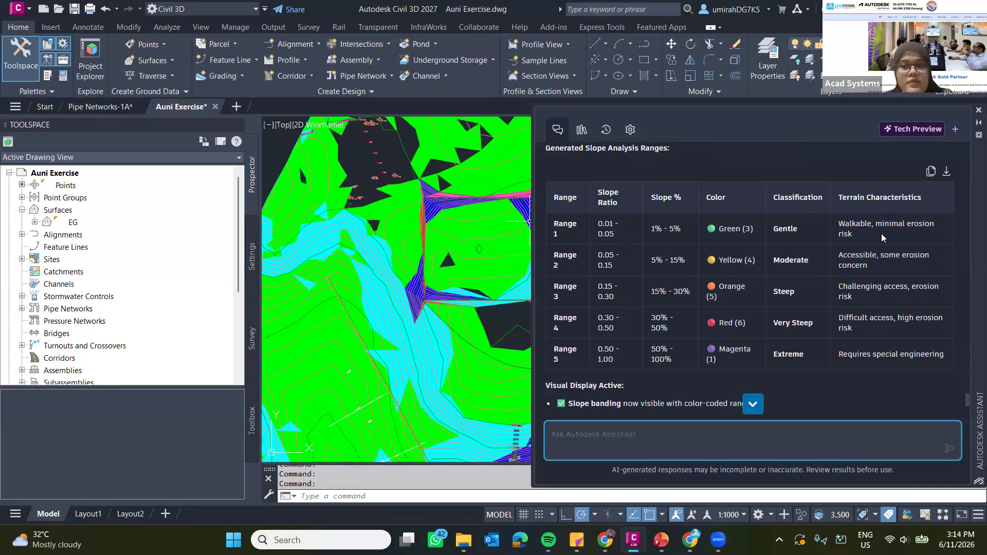
pyautogui.scroll(-2, 785, 217)
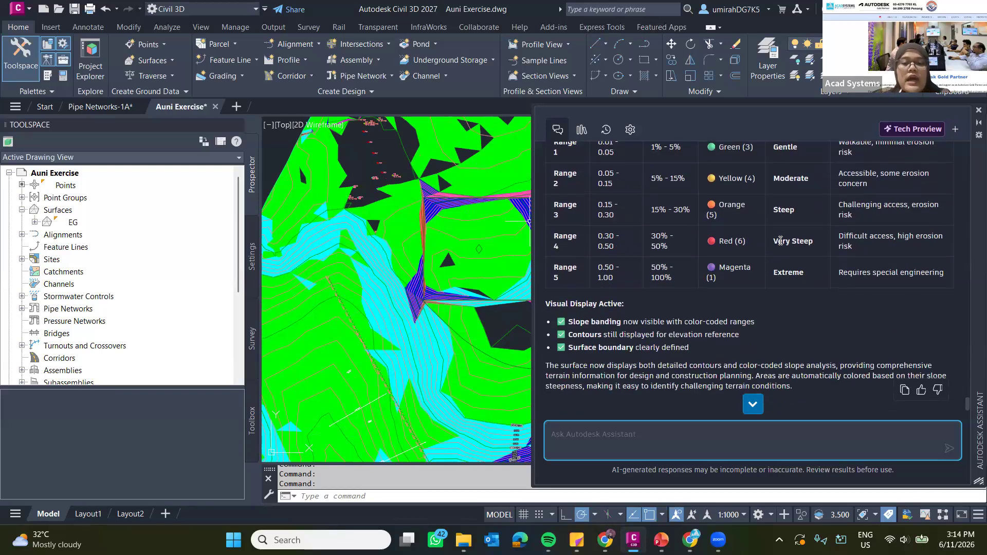
pyautogui.scroll(4, 792, 253)
pyautogui.scroll(-3, 792, 246)
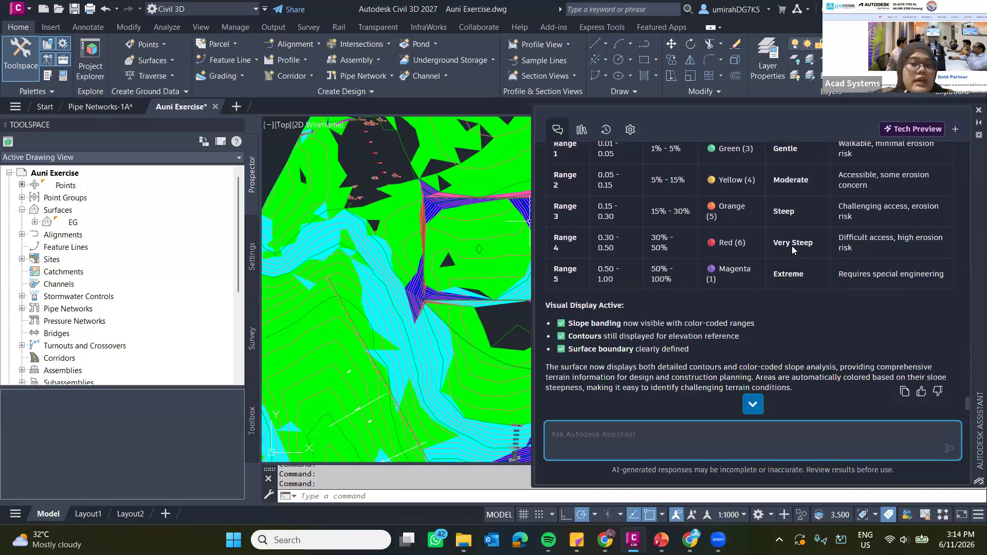
pyautogui.scroll(1, 718, 190)
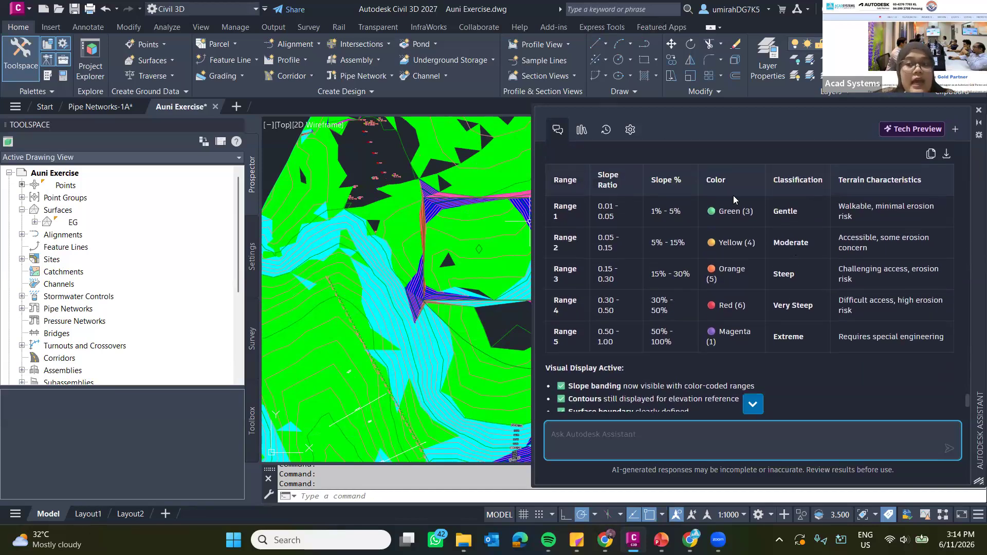
# Copy the slope ranges table from the assistant's reply and paste it as text in the empty area below the surface.
pyautogui.click(931, 154)
pyautogui.scroll(-10, 426, 249)
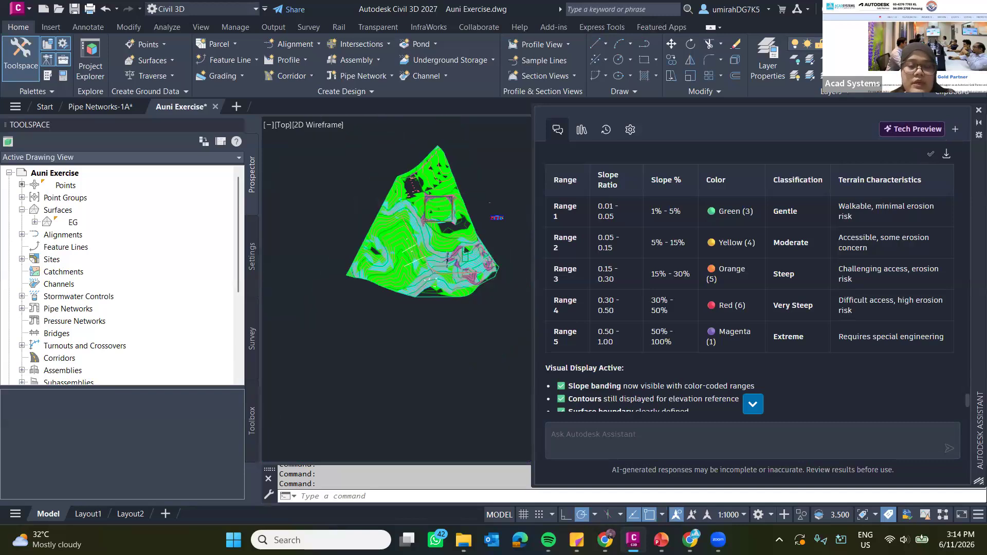
pyautogui.moveTo(427, 265); pyautogui.dragTo(427, 232, button='middle')
pyautogui.scroll(6, 364, 244)
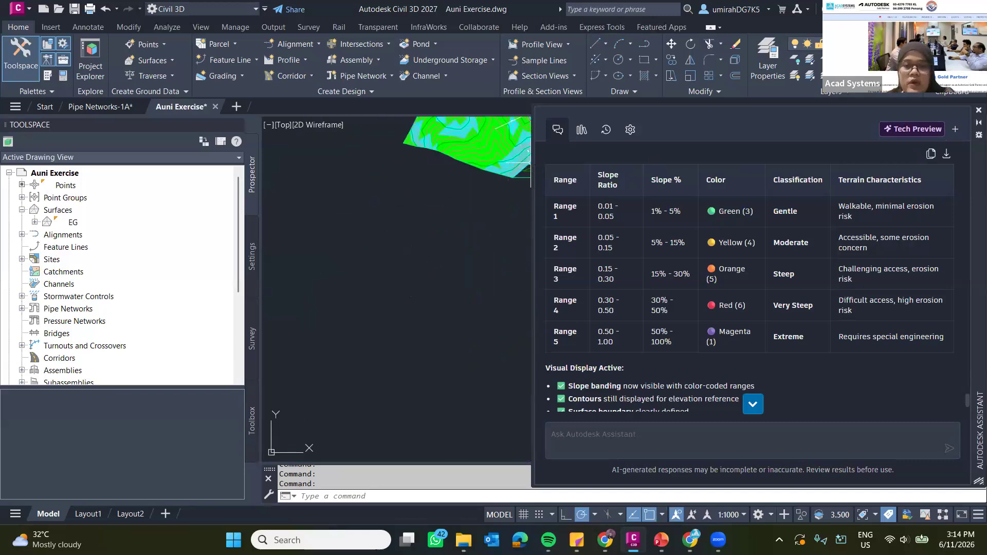
pyautogui.moveTo(530, 162); pyautogui.dragTo(755, 162)
pyautogui.click(432, 260)
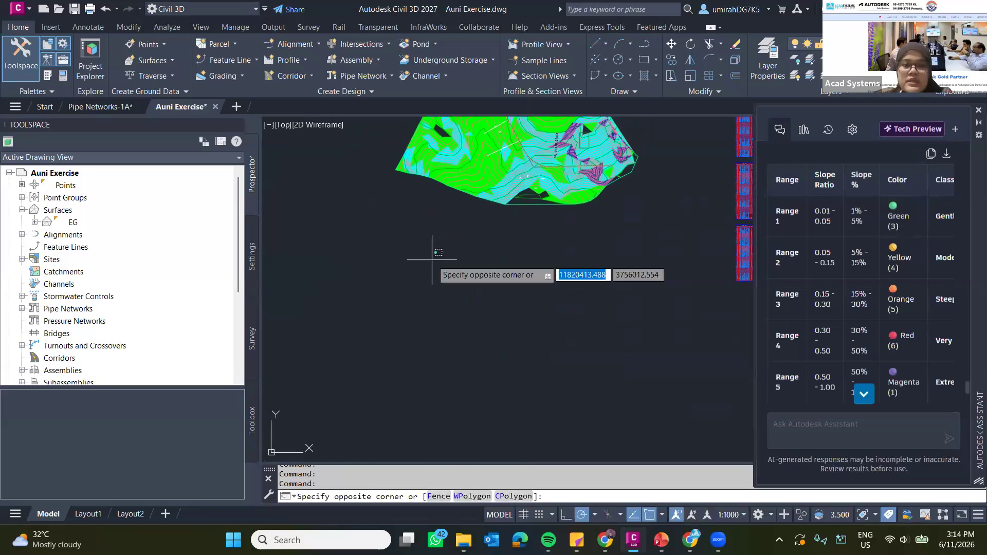
pyautogui.hotkey('ctrl', 'v')
pyautogui.click(411, 225)
pyautogui.scroll(3, 462, 214)
pyautogui.scroll(5, 401, 248)
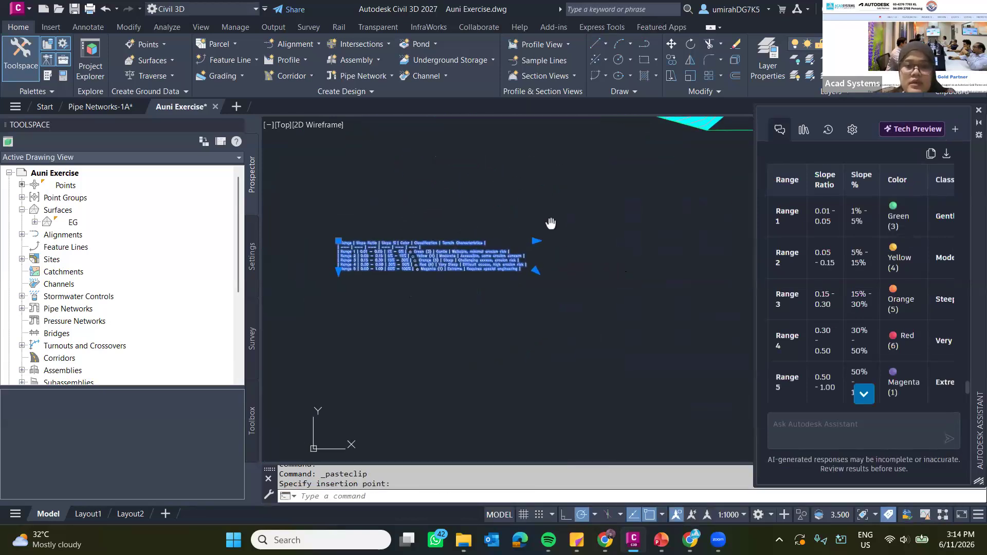
pyautogui.scroll(-3, 550, 250)
pyautogui.press('Escape')
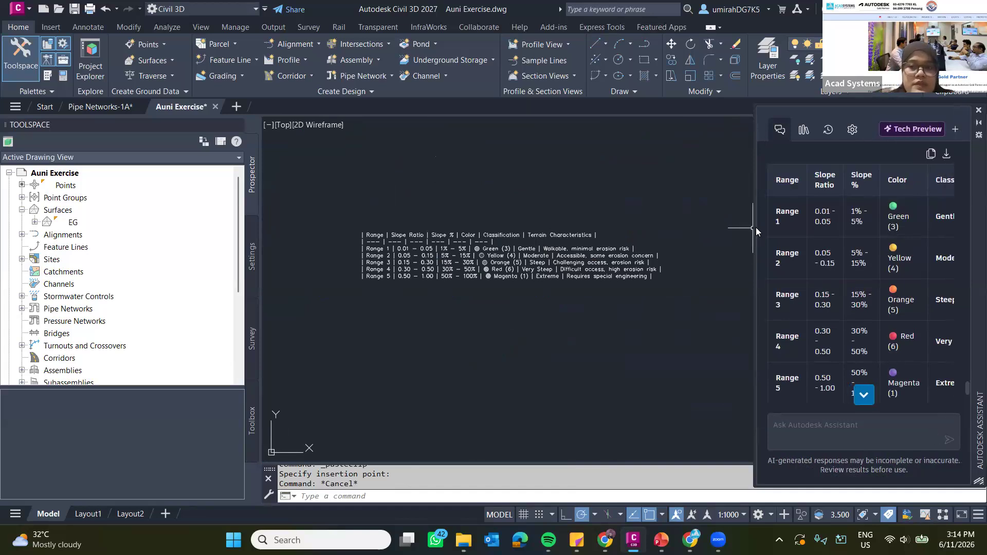
# Check the pasted table and the slope-banded surface against the assistant's range table, and read its closing display summary.
pyautogui.moveTo(756, 227); pyautogui.dragTo(447, 247)
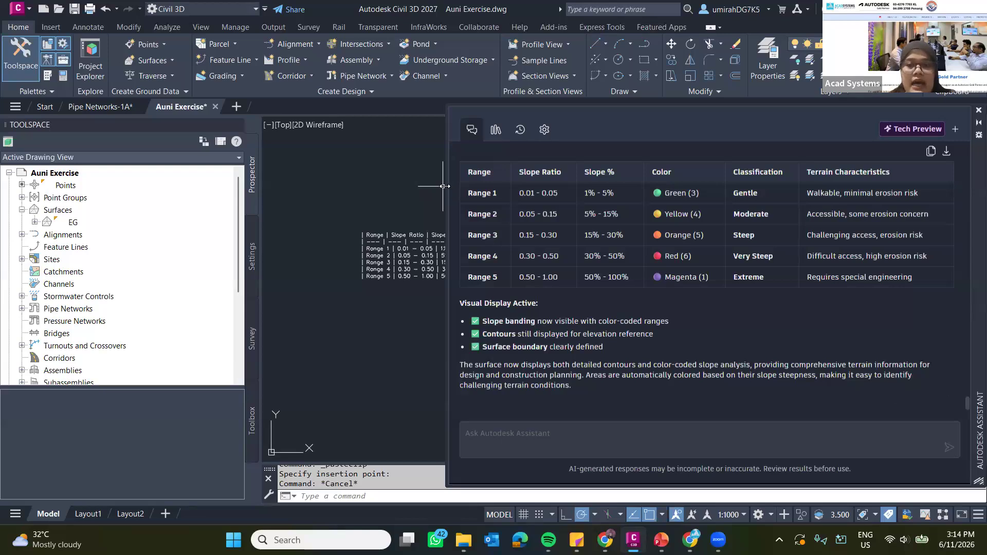
pyautogui.moveTo(447, 186); pyautogui.dragTo(674, 187)
pyautogui.scroll(-4, 466, 188)
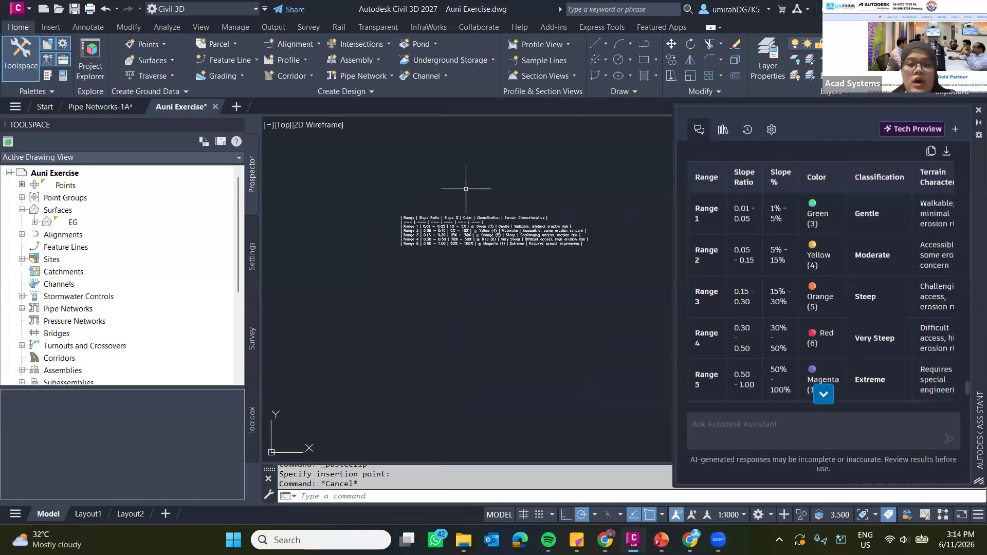
pyautogui.moveTo(531, 217); pyautogui.dragTo(474, 316, button='middle')
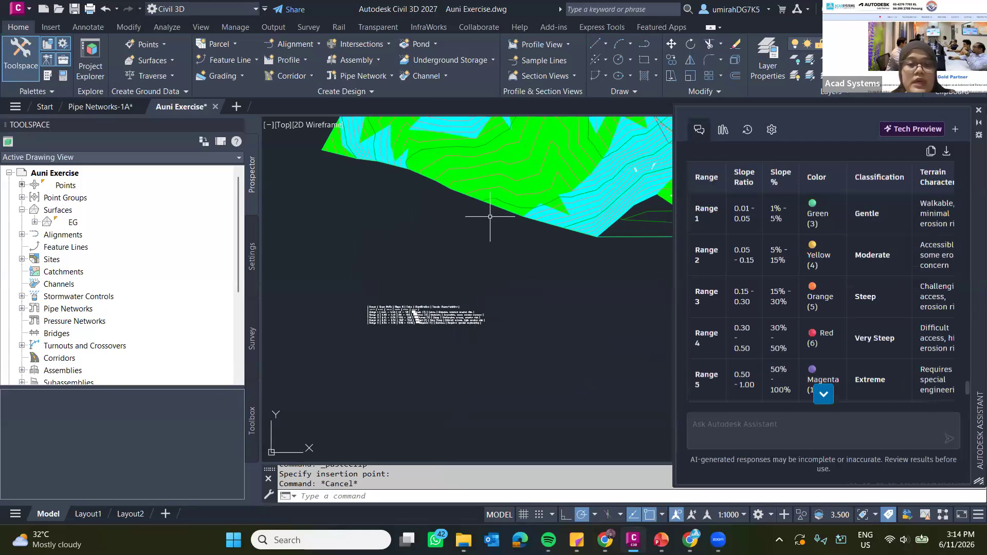
pyautogui.scroll(-4, 489, 217)
pyautogui.scroll(2, 489, 216)
pyautogui.moveTo(489, 216); pyautogui.dragTo(416, 381, button='middle')
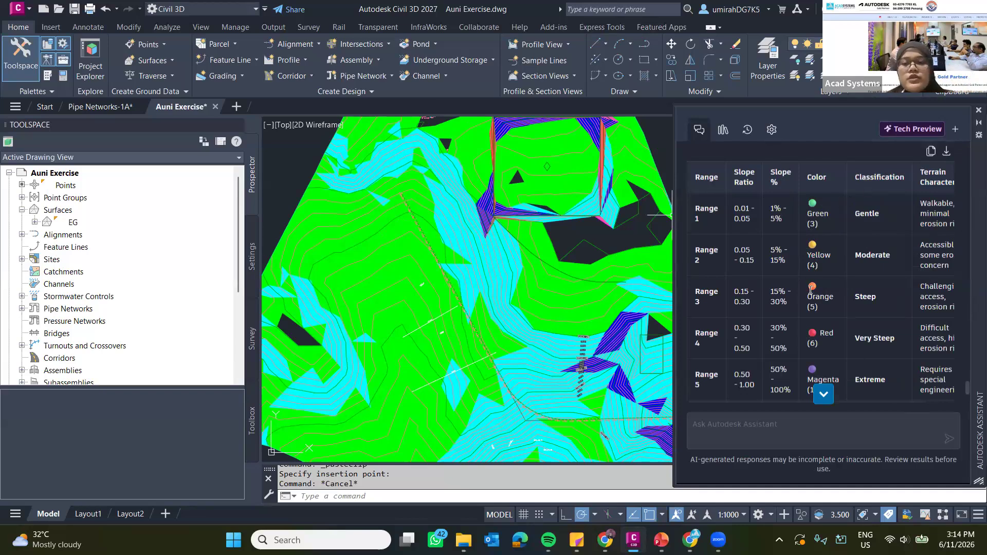
pyautogui.scroll(-3, 823, 257)
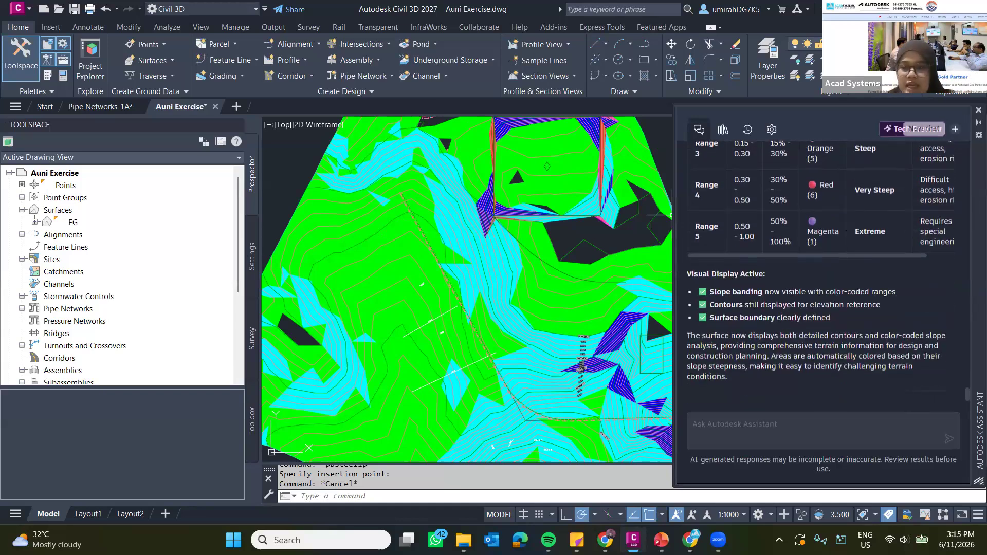
# Switch to the PowerPoint presentation and review the Civil 3D 2027 "New features and enhancements" slide.
pyautogui.moveTo(690, 540)
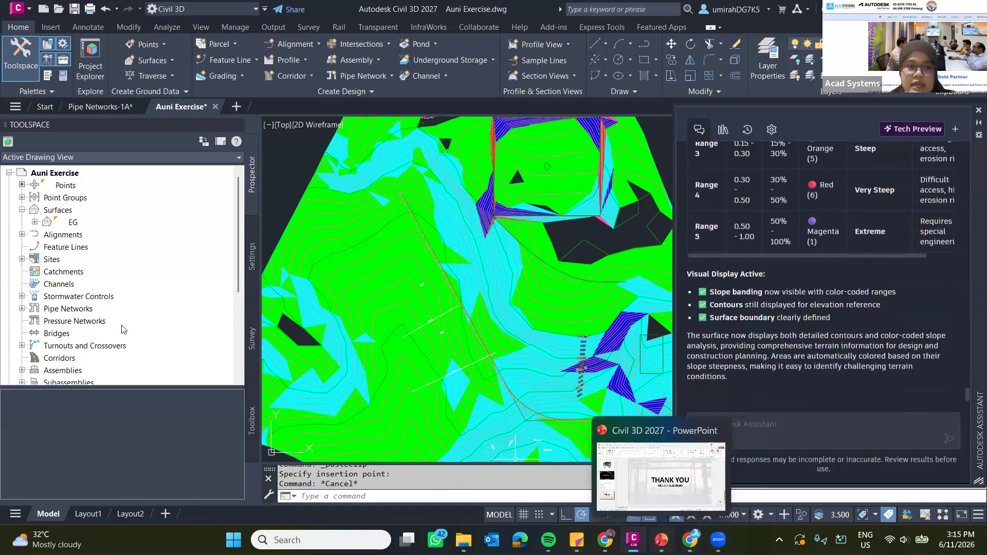
pyautogui.click(661, 540)
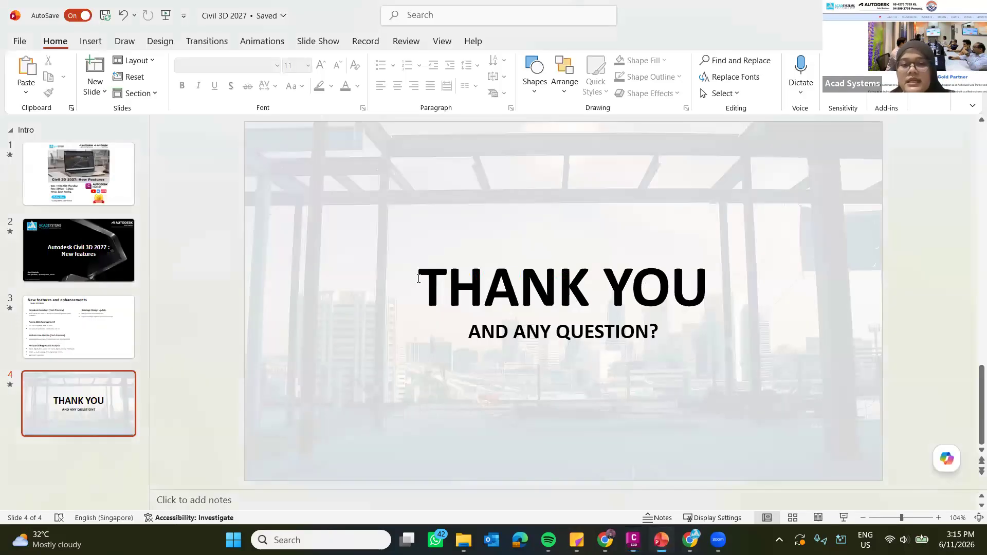
pyautogui.scroll(1, 410, 280)
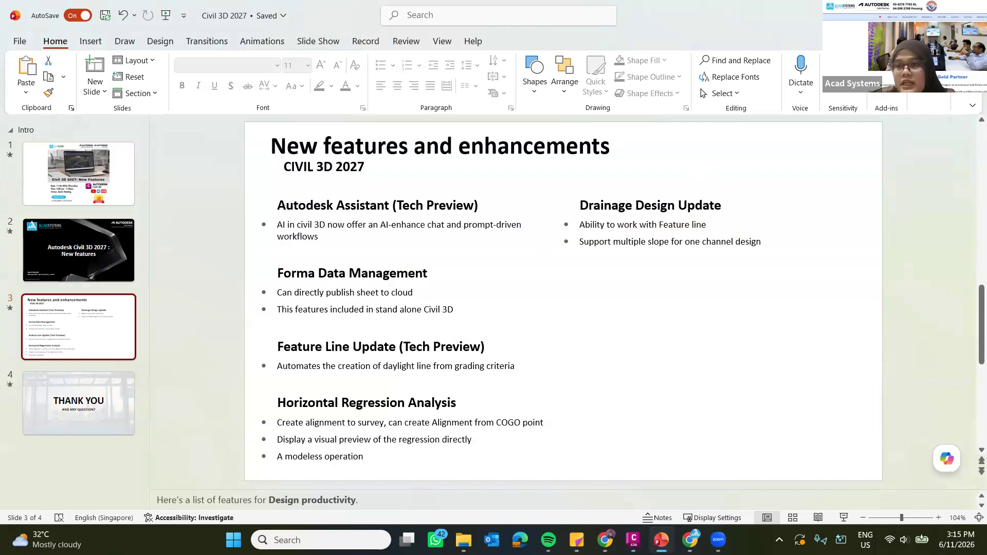
pyautogui.click(913, 11)
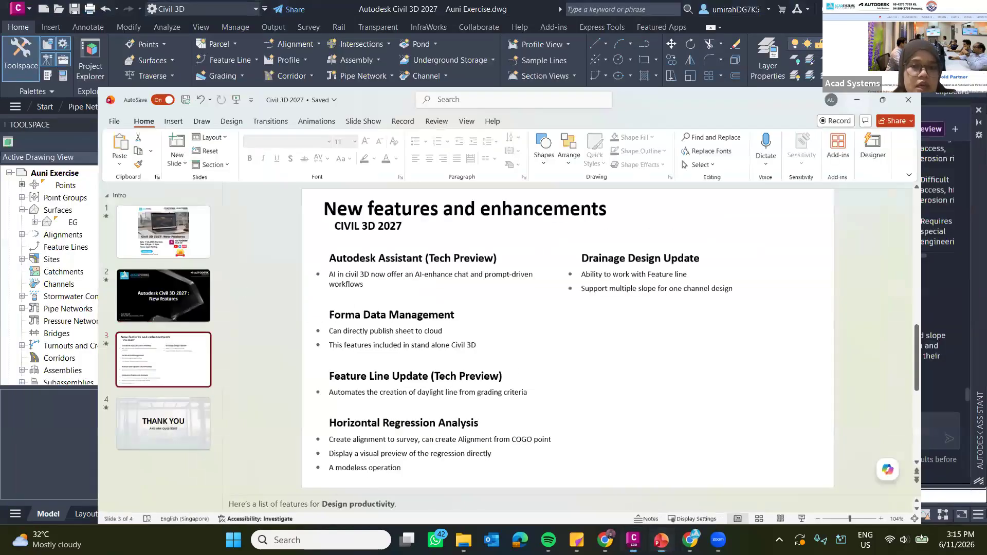
# Return to Civil 3D, activate the Pipe Networks-1A drawing and start Push to Forma Data Management for Sheet - (5) and Sheet - (6).
pyautogui.hotkey('alt', 'Tab')
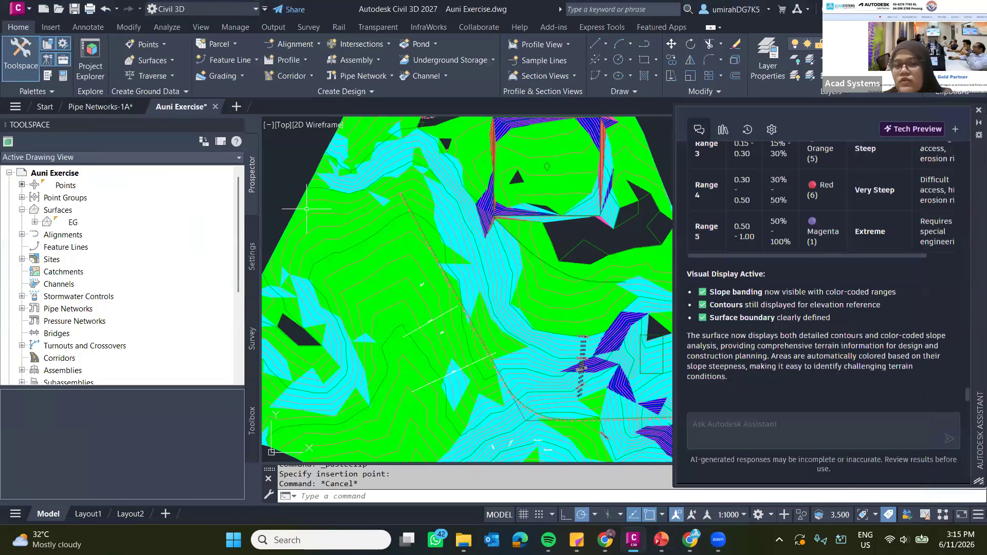
pyautogui.hotkey('ctrl', 'Tab')
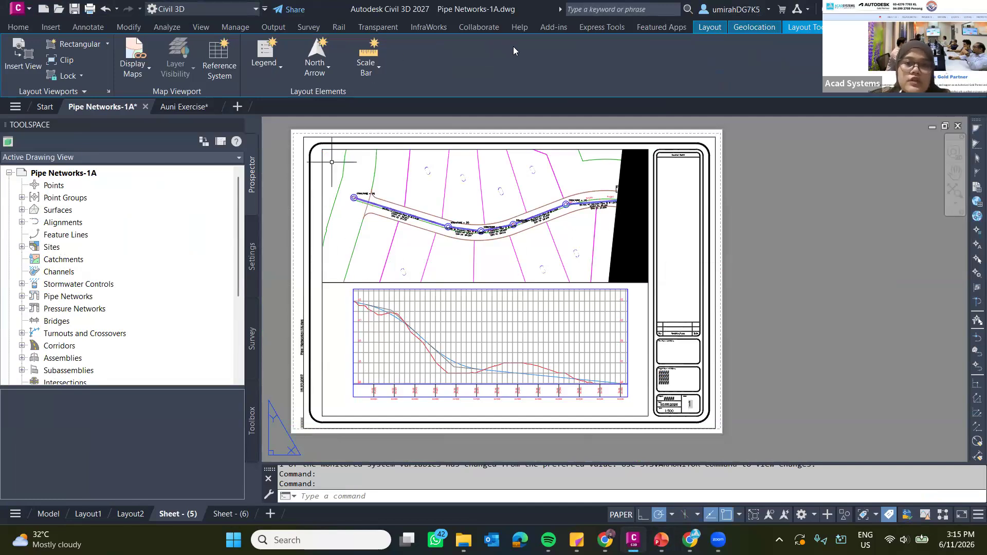
pyautogui.click(479, 27)
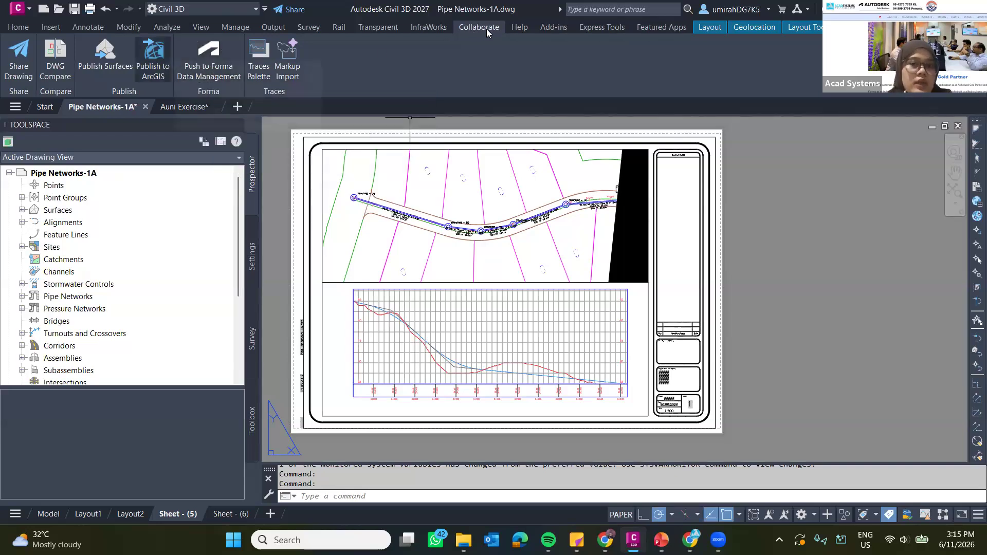
pyautogui.click(211, 68)
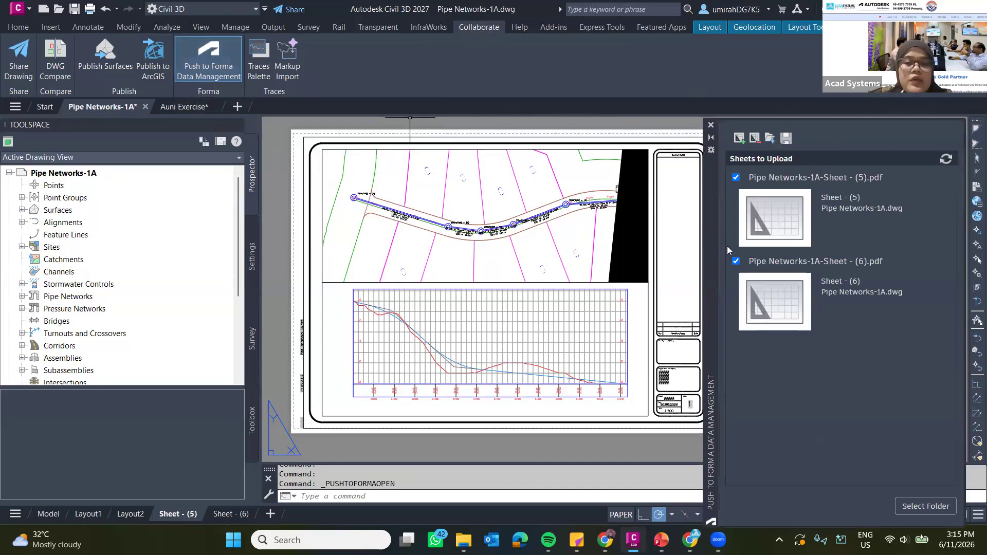
pyautogui.moveTo(709, 251); pyautogui.dragTo(698, 215)
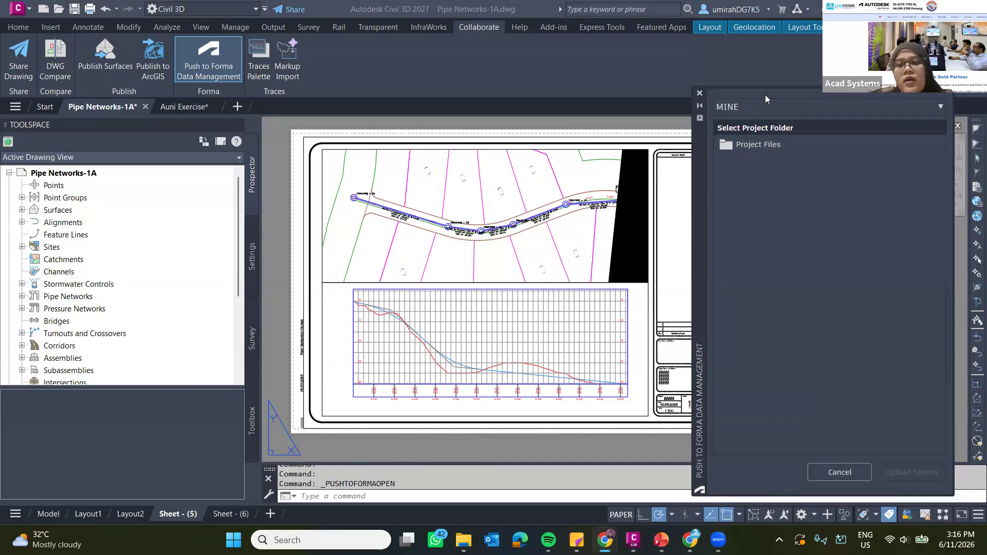
# Upload both sheets to the CIVIL 3D folder in the project files of the ACC Webinar project.
pyautogui.click(919, 108)
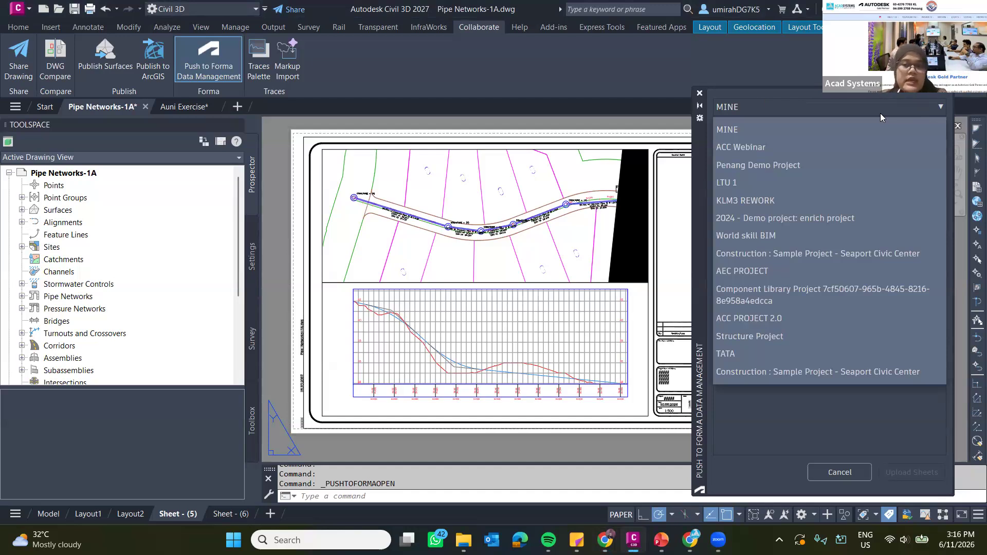
pyautogui.click(939, 108)
pyautogui.click(940, 107)
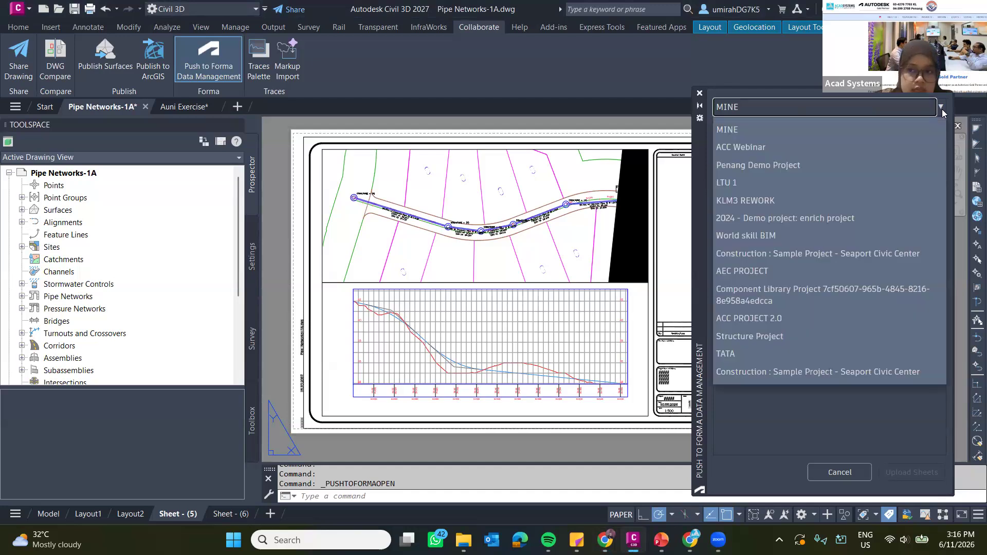
pyautogui.click(940, 107)
pyautogui.click(940, 107)
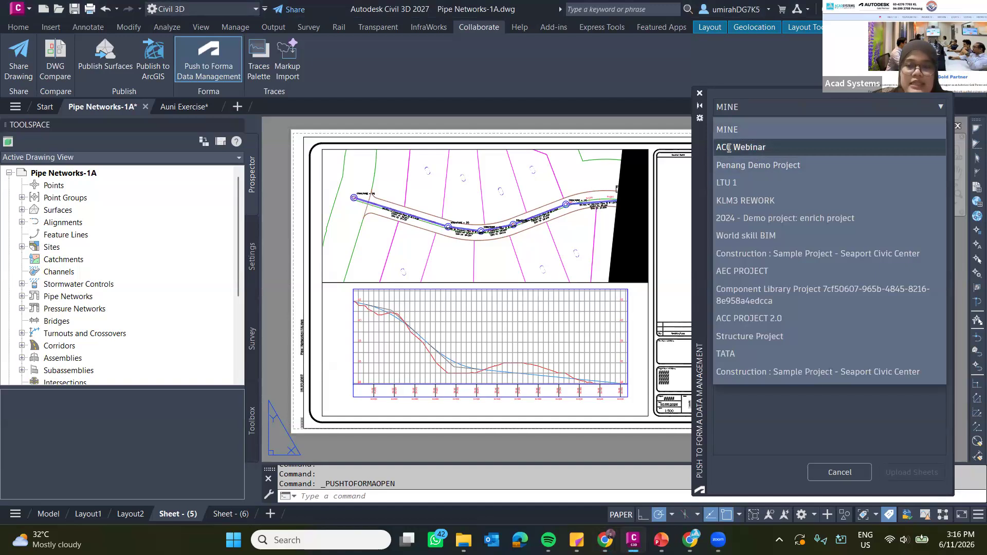
pyautogui.click(769, 148)
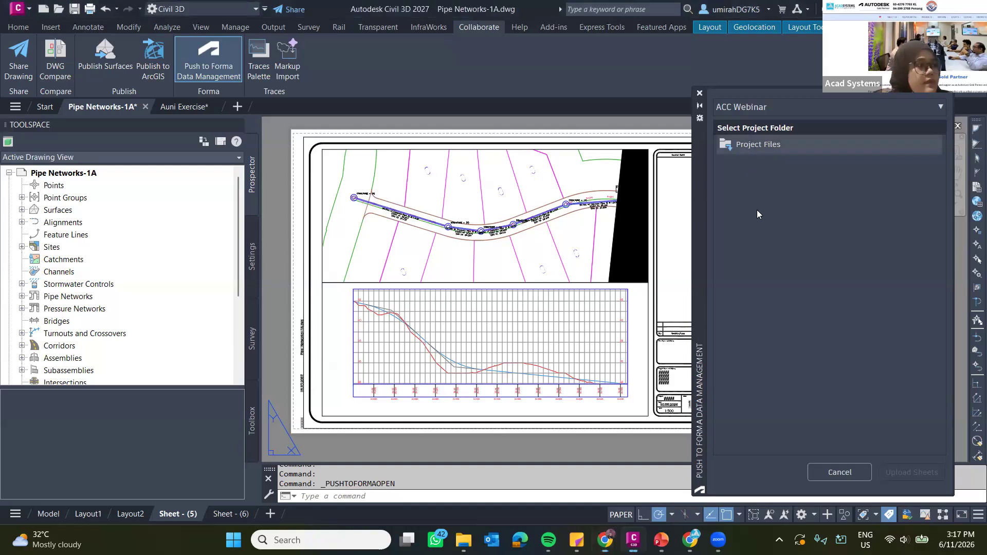
pyautogui.click(765, 145)
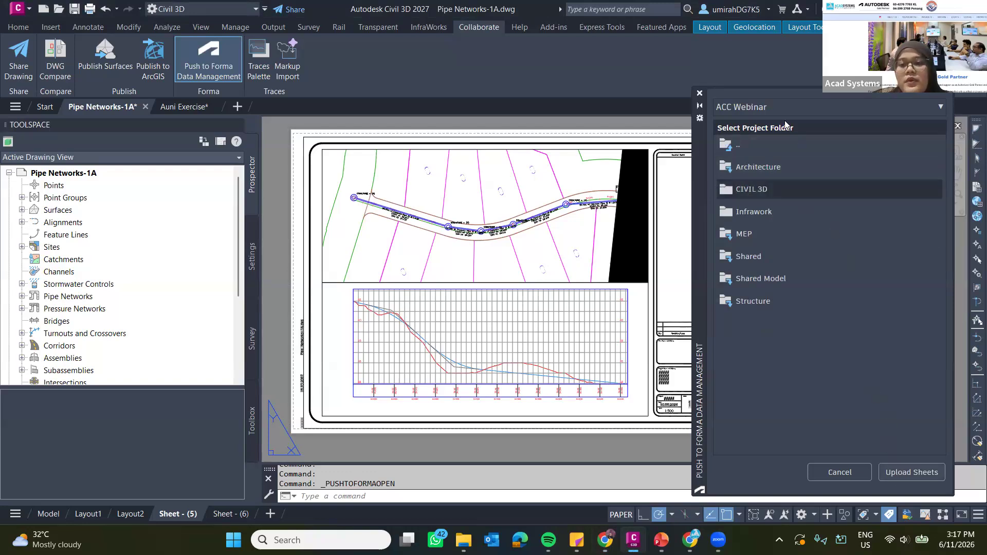
pyautogui.click(923, 478)
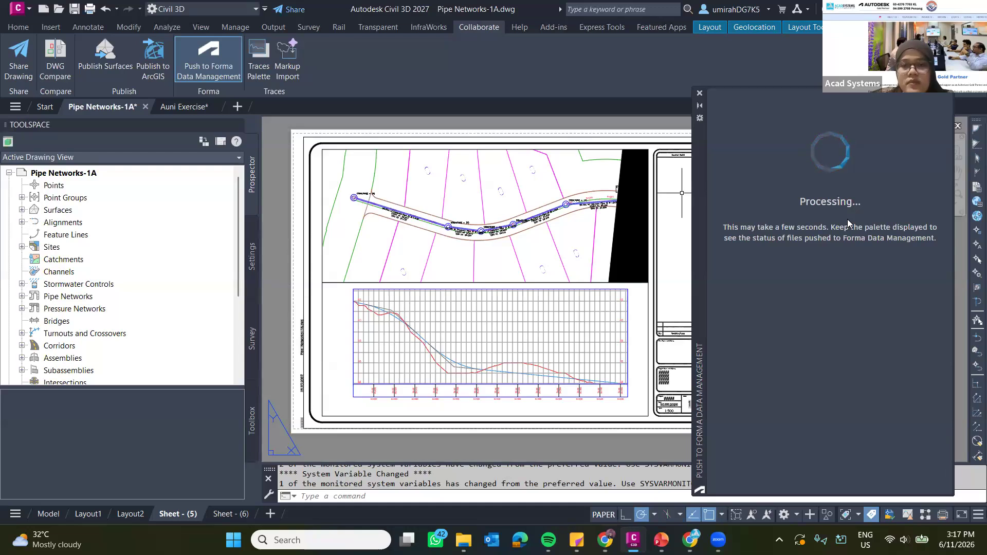
pyautogui.moveTo(695, 255); pyautogui.dragTo(693, 229)
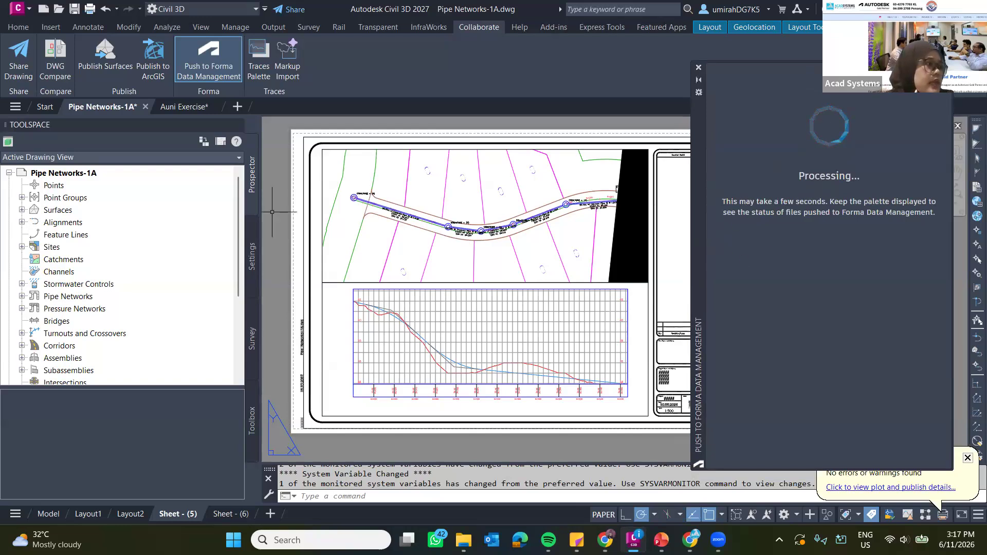
# Inspect the uploaded Pipe Networks-1A-Sheet - (5).pdf in Forma Data Management in the browser, and close the push palette back in Civil 3D.
pyautogui.hotkey('alt', 'Tab')
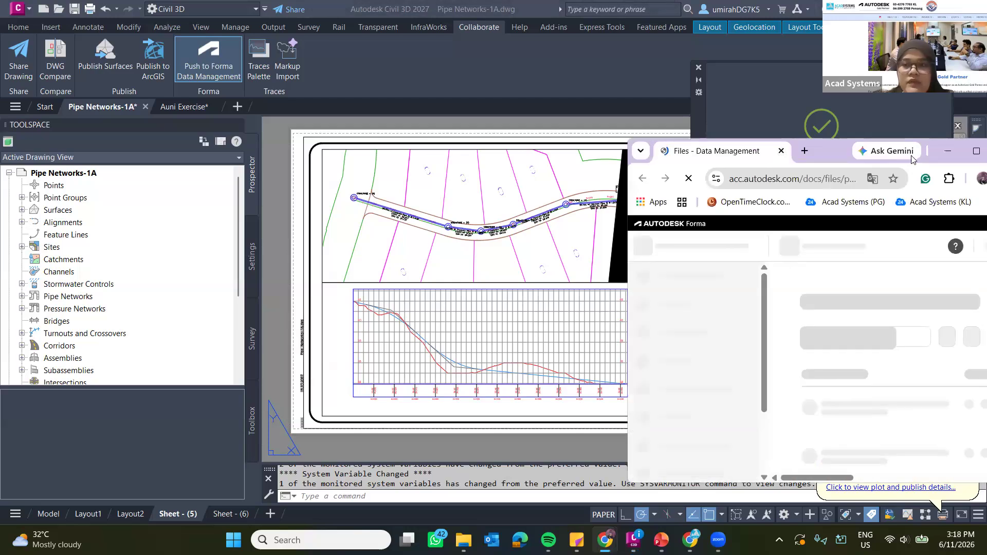
pyautogui.moveTo(838, 142); pyautogui.dragTo(532, 1)
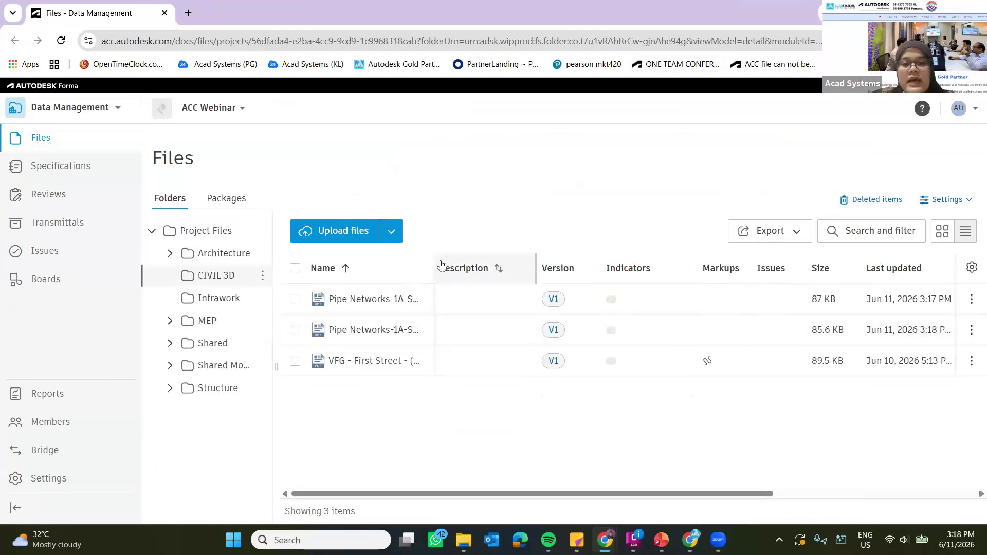
pyautogui.click(389, 300)
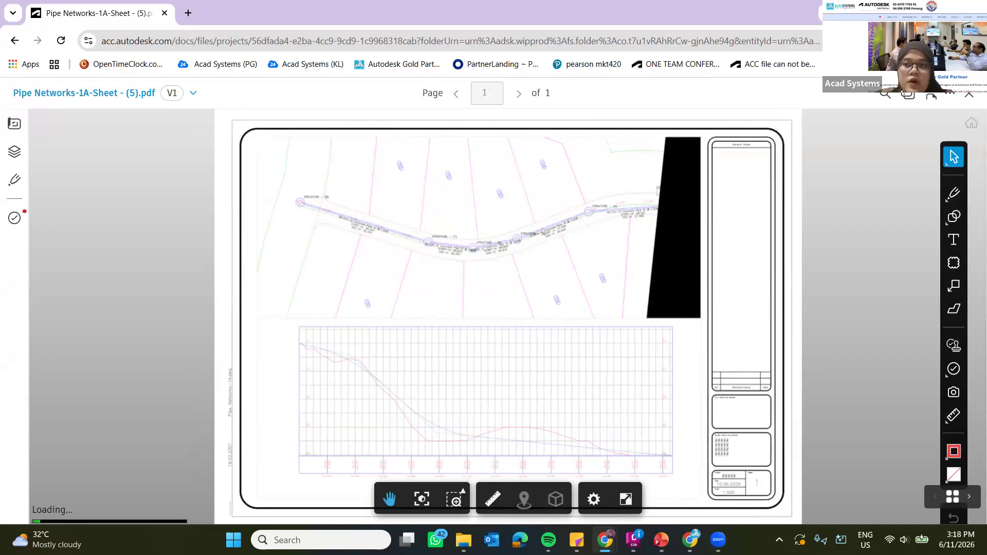
pyautogui.click(899, 12)
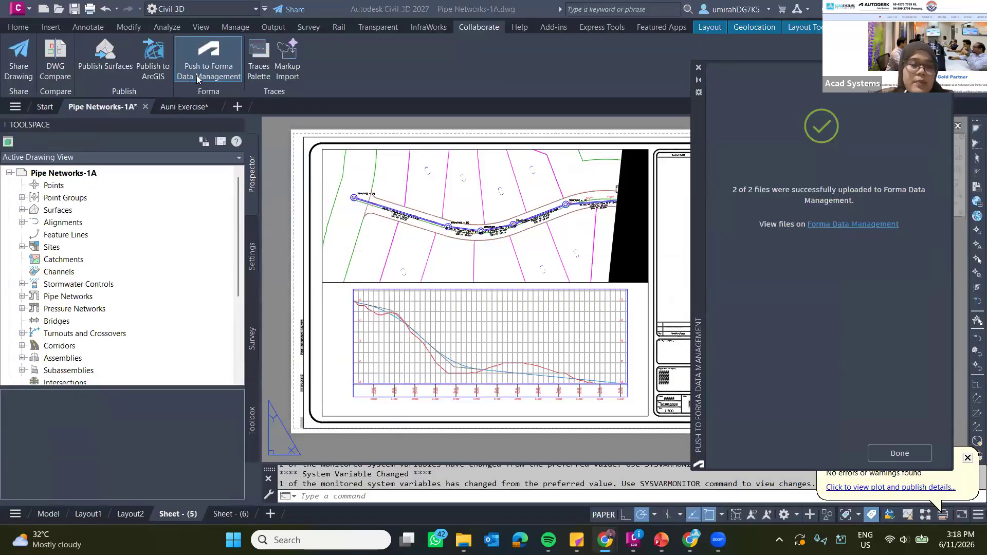
pyautogui.click(186, 78)
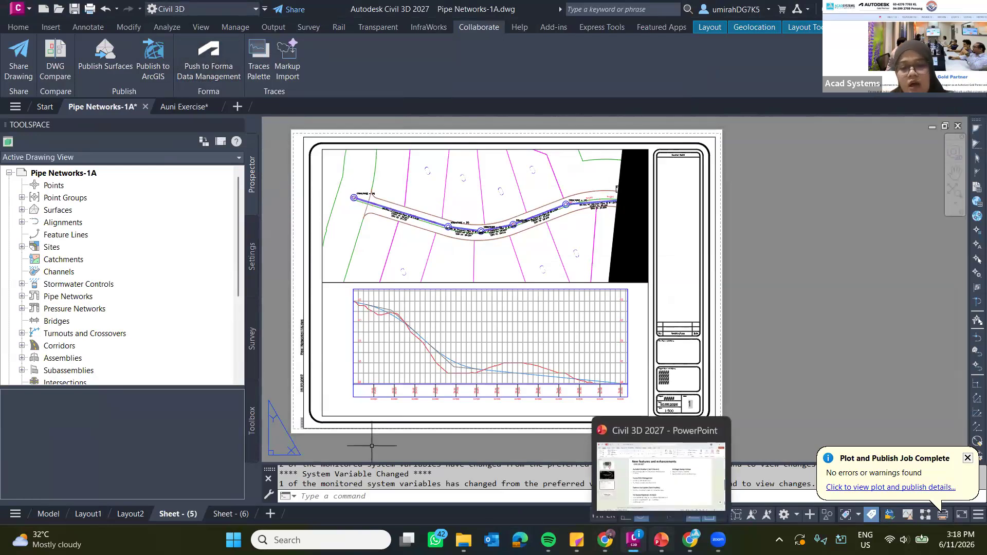
# Switch to the PowerPoint features slide and highlight the words "daylight line" under Feature Line Update (Tech Preview).
pyautogui.click(661, 540)
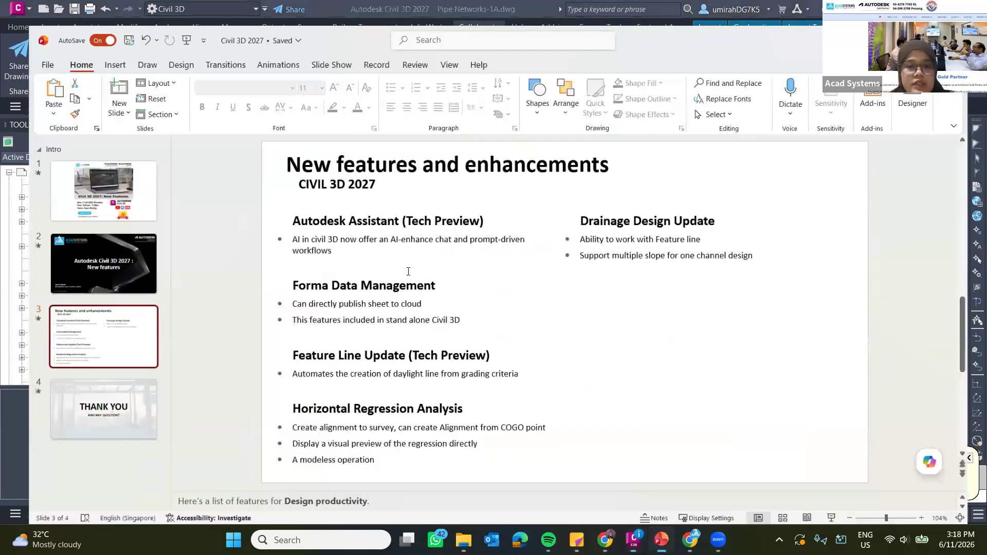
pyautogui.click(304, 354)
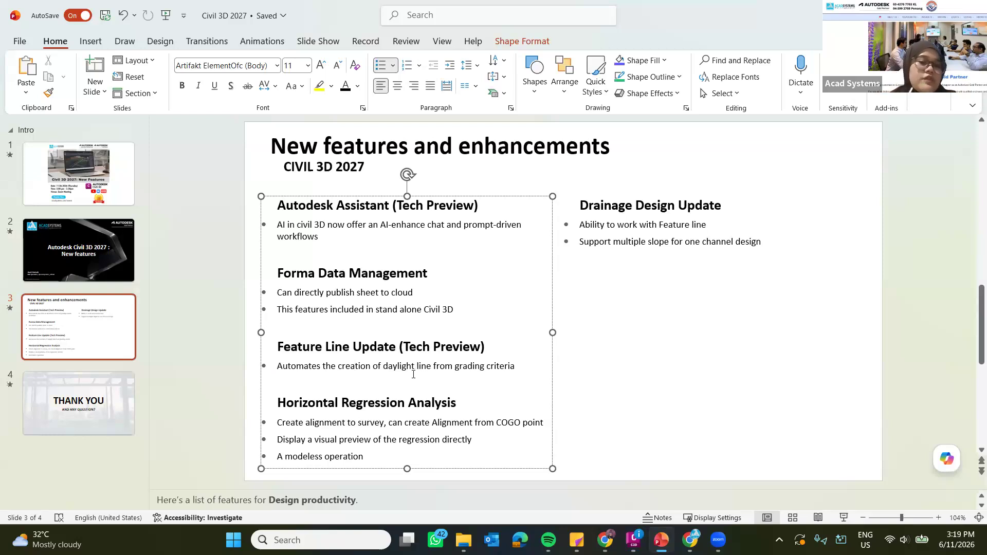
pyautogui.moveTo(384, 367); pyautogui.dragTo(435, 368)
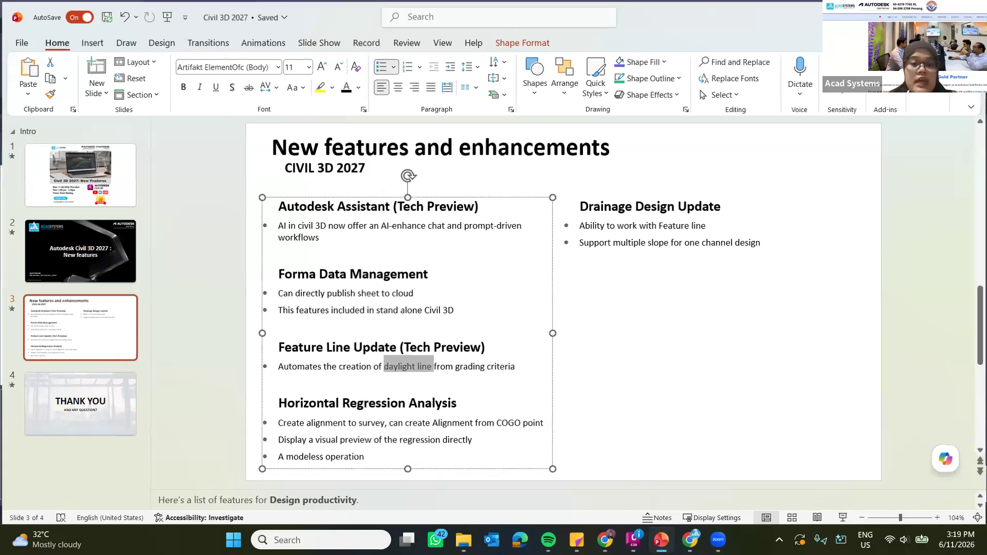
# Return to Civil 3D's Auni Exercise drawing and set the EG surface style to Contours 1m and 5m (Background).
pyautogui.hotkey('alt', 'Tab')
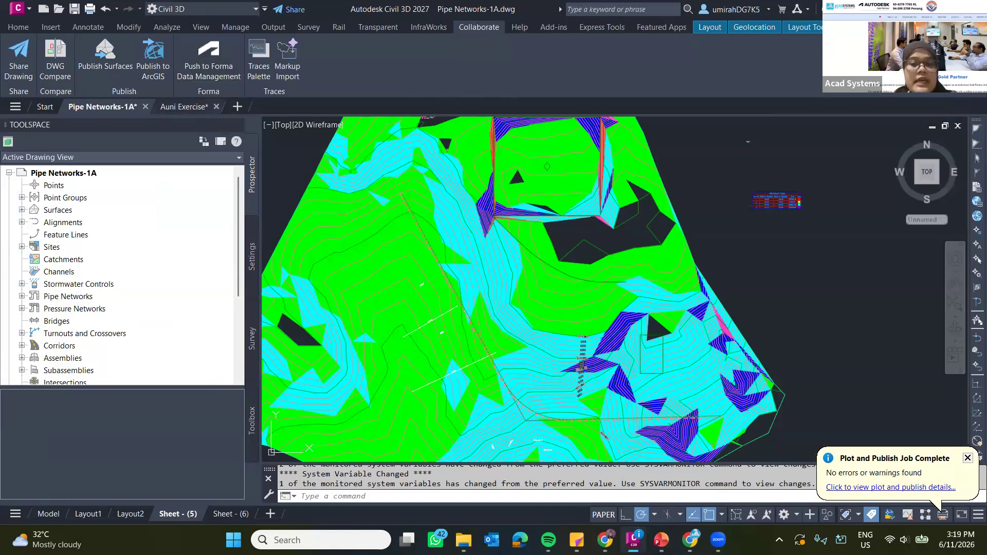
pyautogui.hotkey('ctrl', 'Tab')
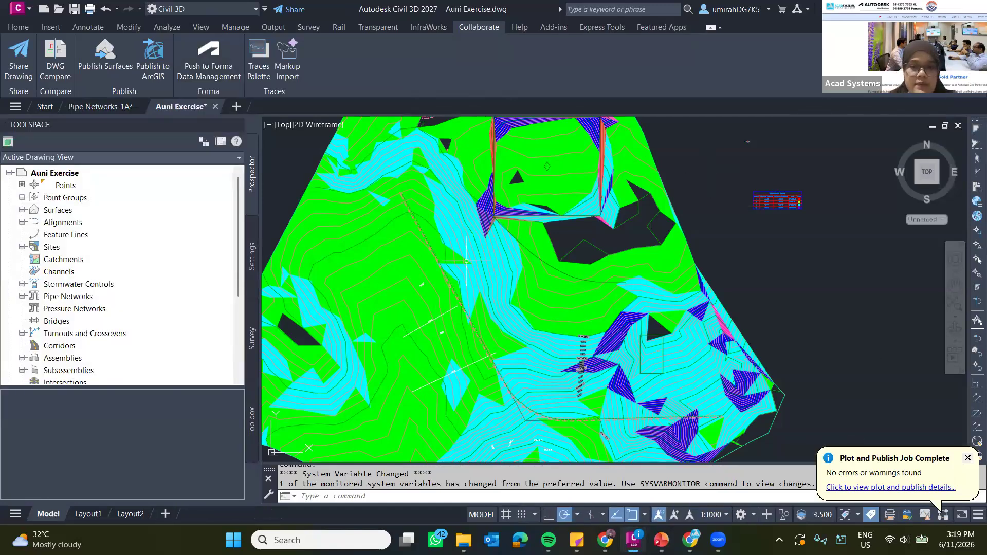
pyautogui.click(467, 262)
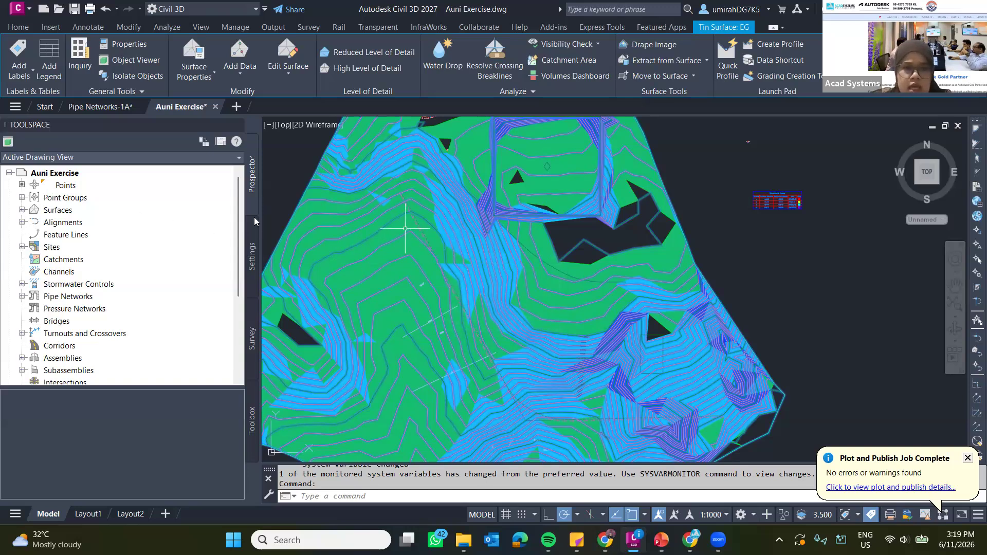
pyautogui.click(22, 198)
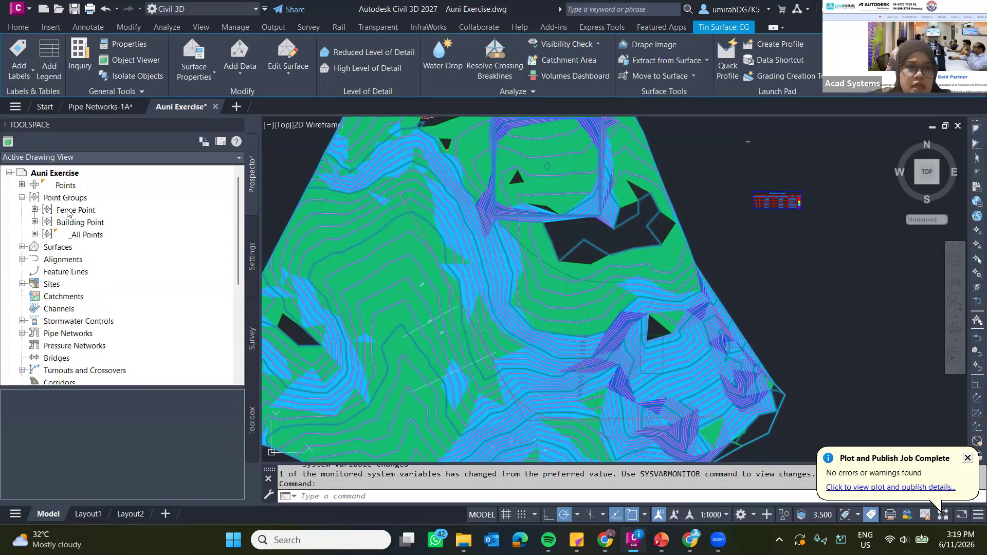
pyautogui.click(22, 247)
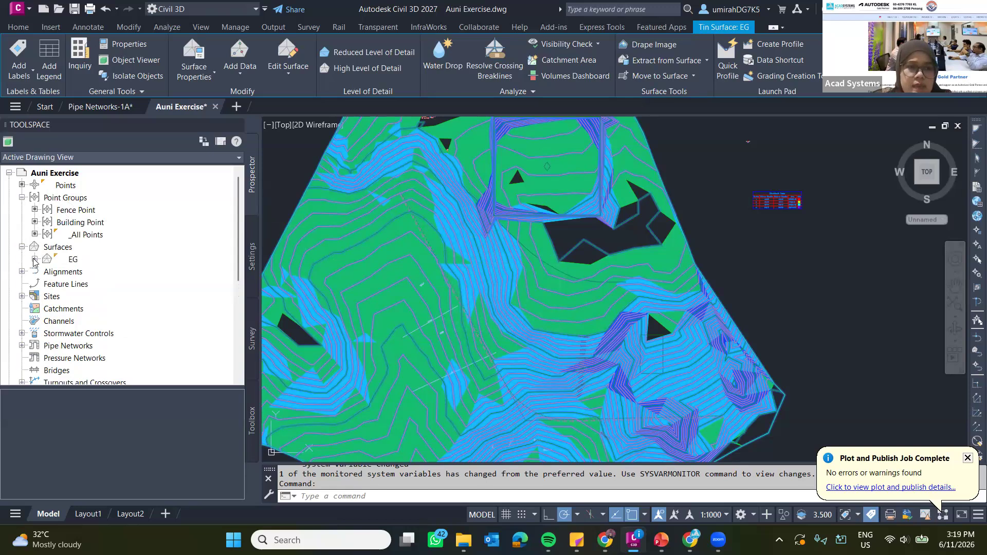
pyautogui.click(34, 260)
pyautogui.click(73, 259)
pyautogui.rightClick(73, 259)
pyautogui.click(133, 251)
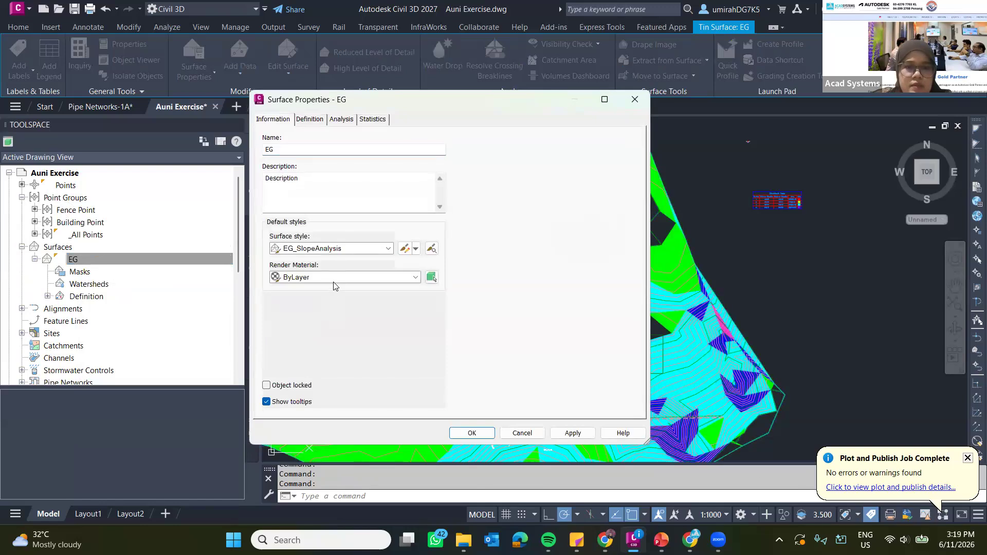
pyautogui.click(332, 249)
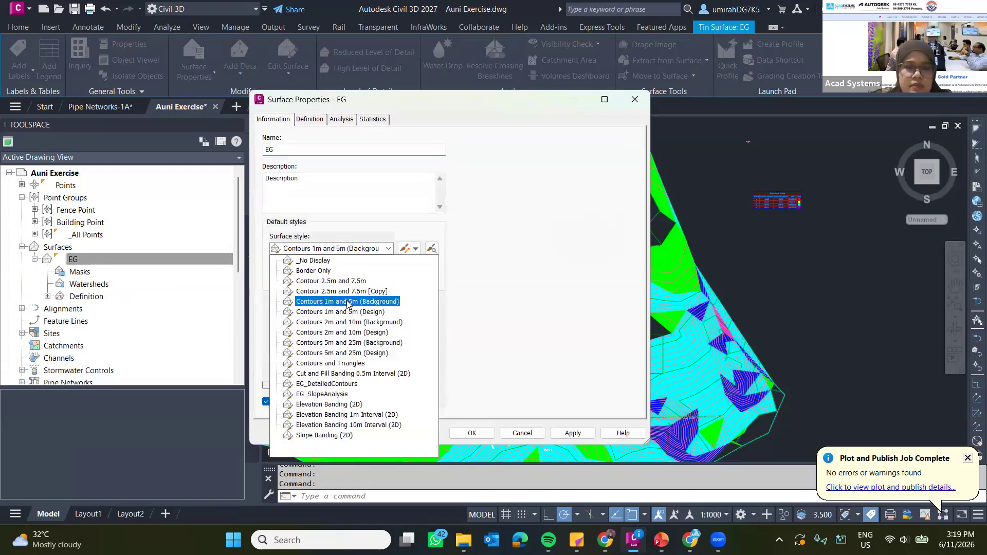
pyautogui.click(356, 302)
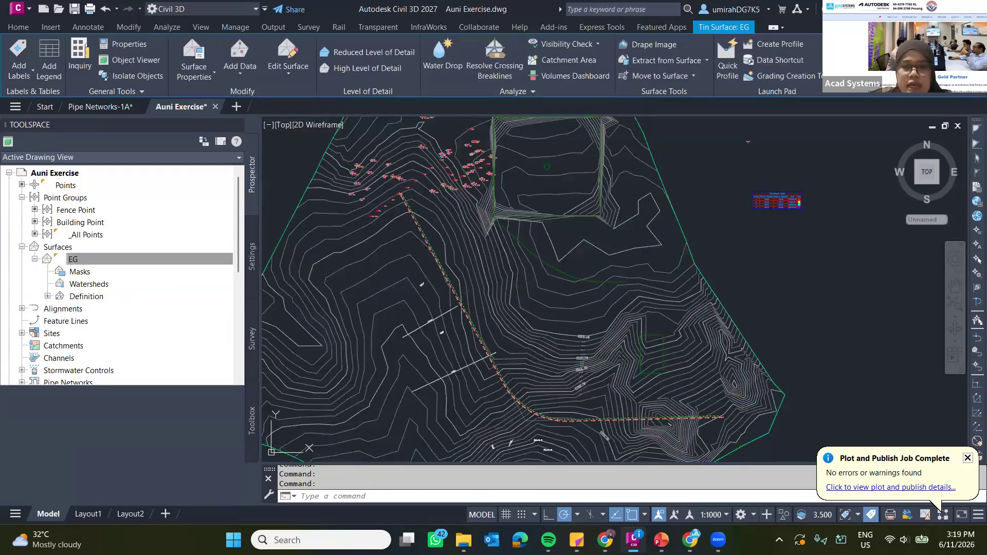
# Start creating a daylight feature line for the rectangular platform in the southeast of the EG surface.
pyautogui.scroll(2, 685, 336)
pyautogui.moveTo(685, 337); pyautogui.dragTo(602, 267, button='middle')
pyautogui.scroll(2, 637, 403)
pyautogui.moveTo(637, 404)
pyautogui.mouseDown(button='middle')
pyautogui.moveTo(601, 366)
pyautogui.moveTo(663, 415)
pyautogui.mouseUp(button='middle')
pyautogui.moveTo(563, 311); pyautogui.dragTo(601, 362, button='middle')
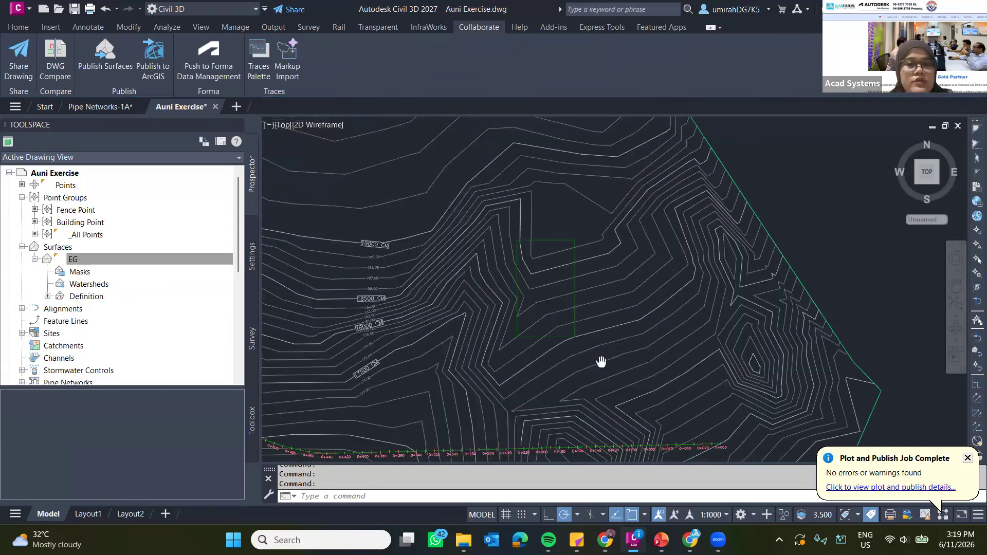
pyautogui.scroll(2, 602, 362)
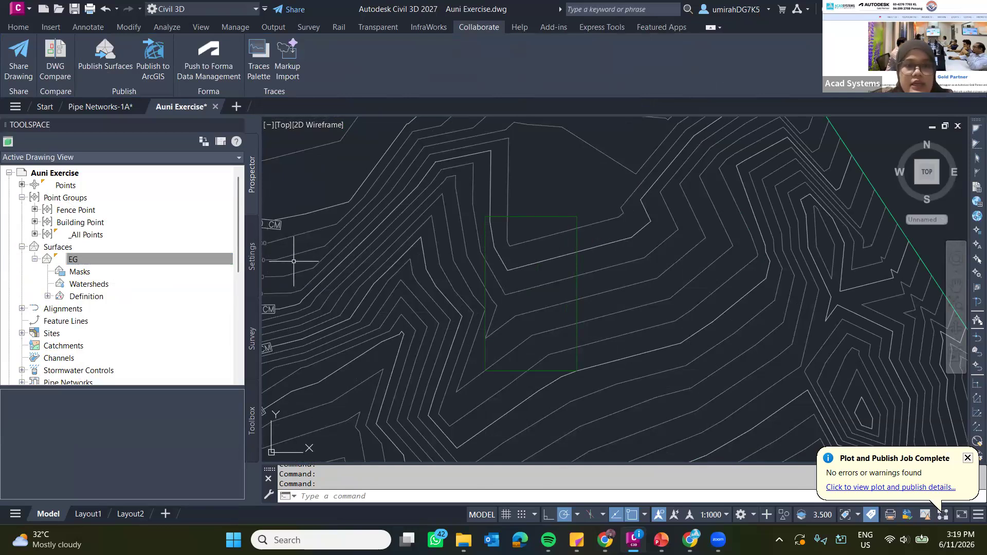
pyautogui.click(27, 28)
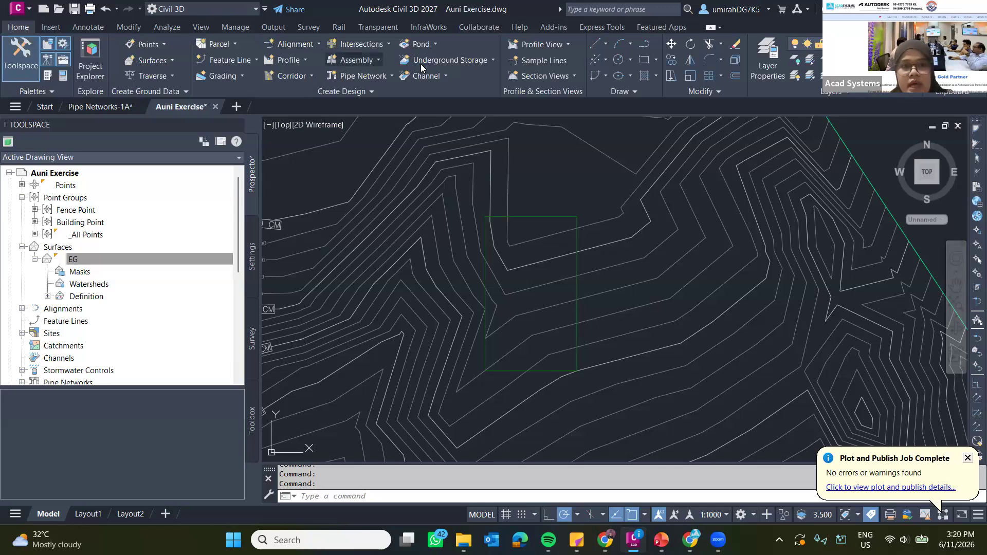
pyautogui.click(249, 61)
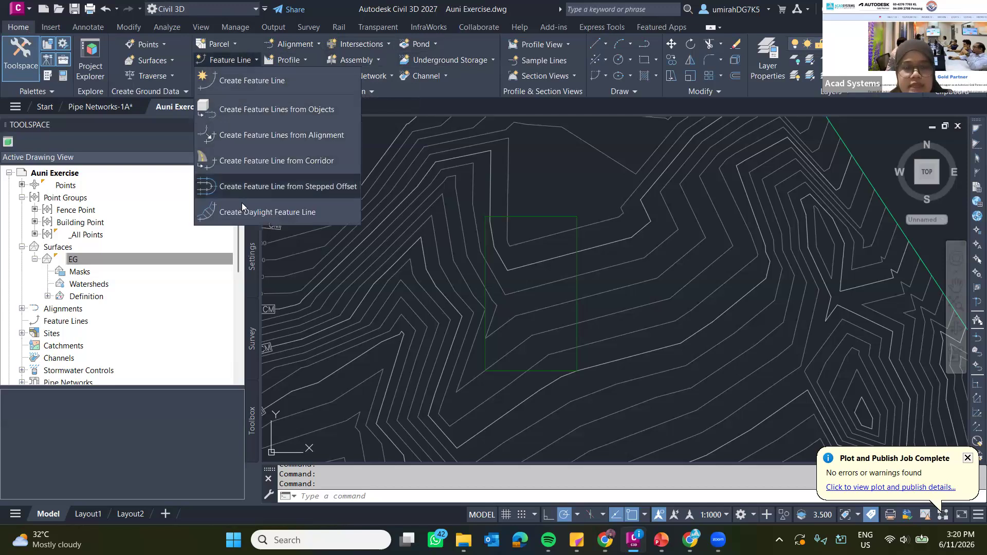
pyautogui.click(313, 215)
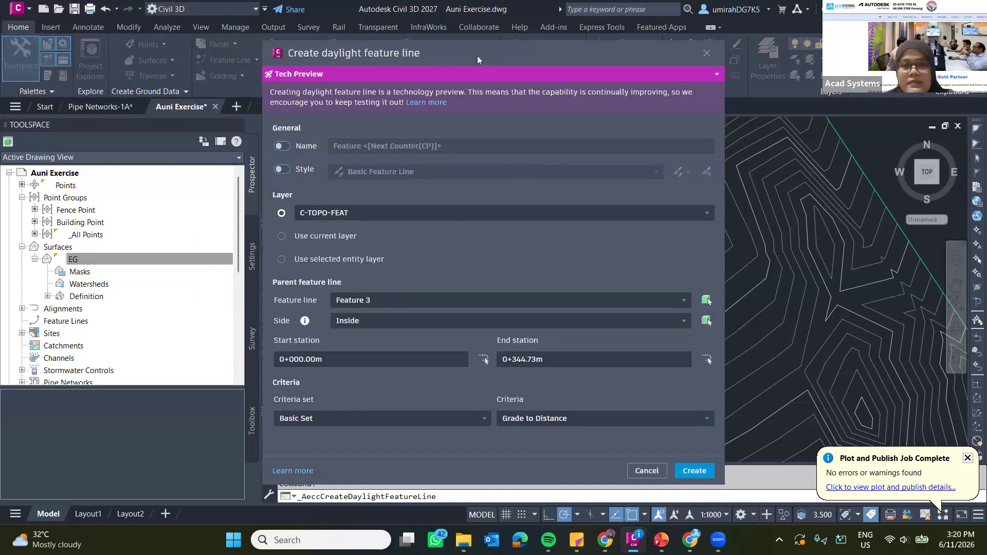
pyautogui.moveTo(387, 51); pyautogui.dragTo(385, 33)
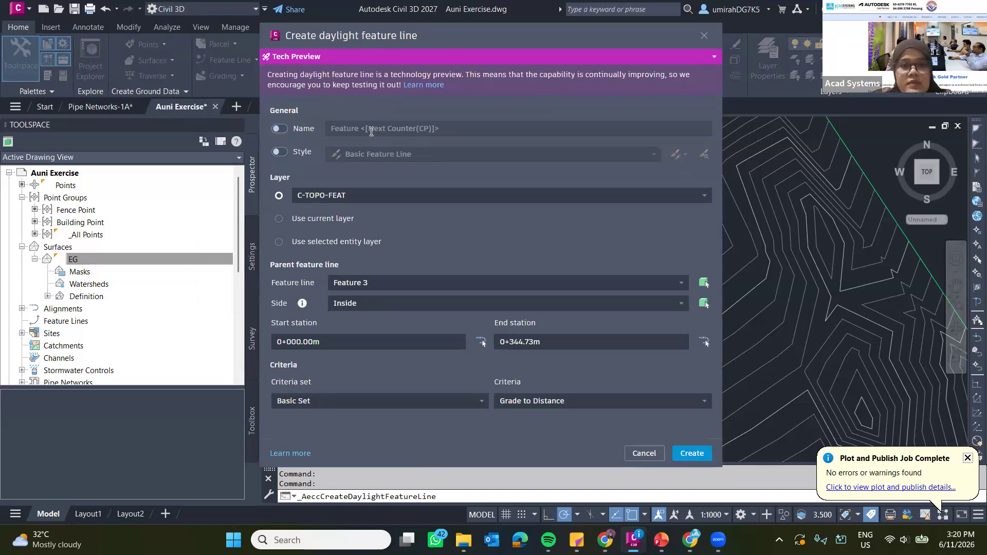
# Name the daylight feature line "Daylight Platfrom" and enable its style as Basic Feature Line.
pyautogui.click(280, 129)
pyautogui.moveTo(441, 128); pyautogui.dragTo(309, 128)
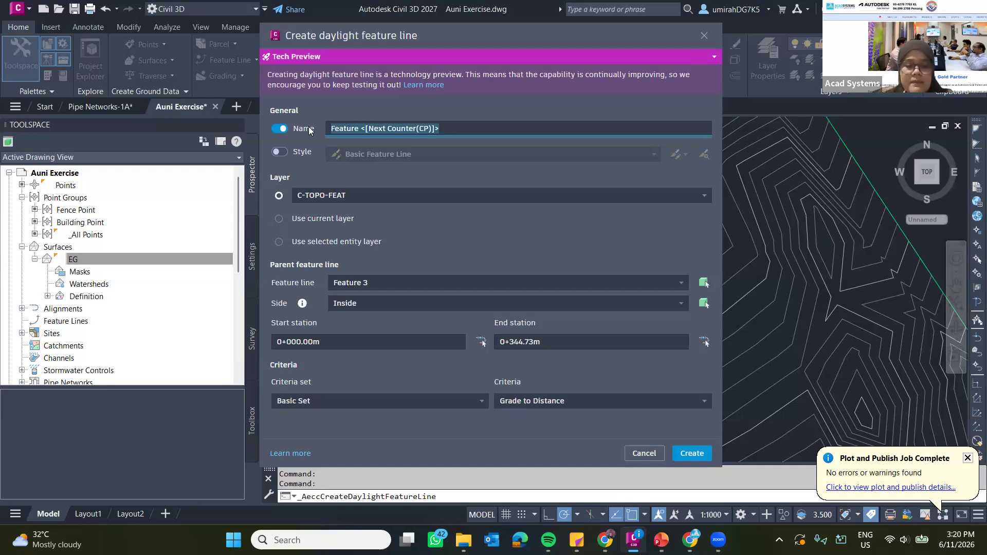
pyautogui.write('Daylight')
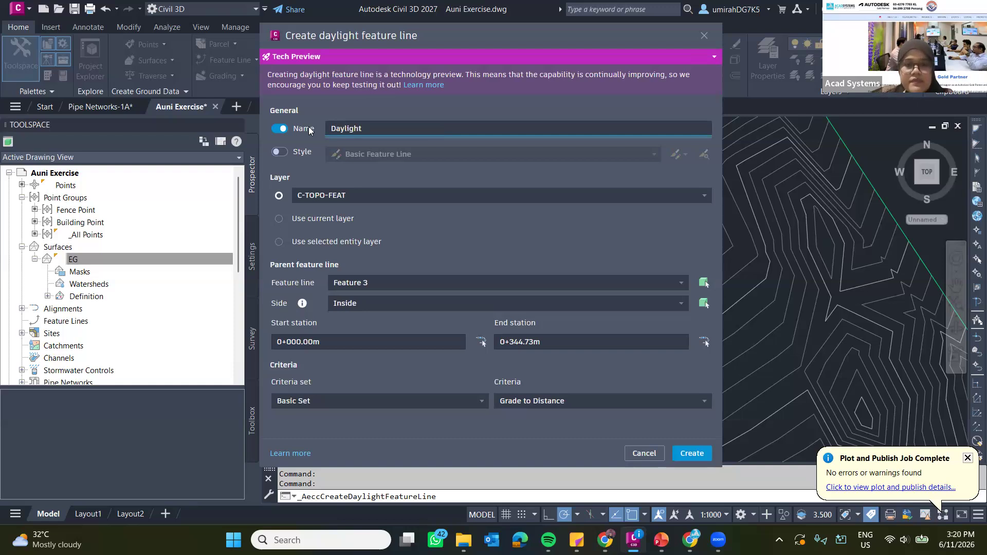
pyautogui.write(' Platfrom')
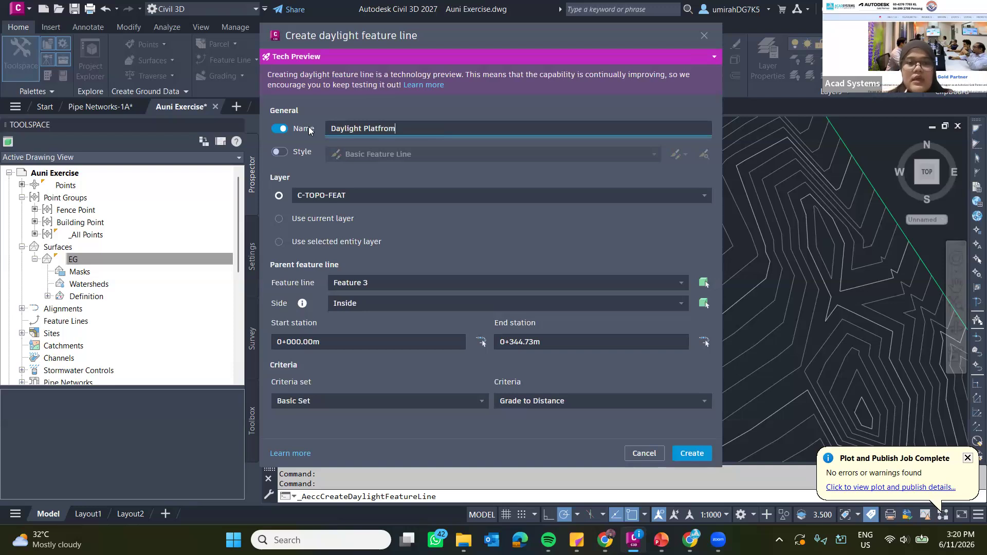
pyautogui.click(383, 177)
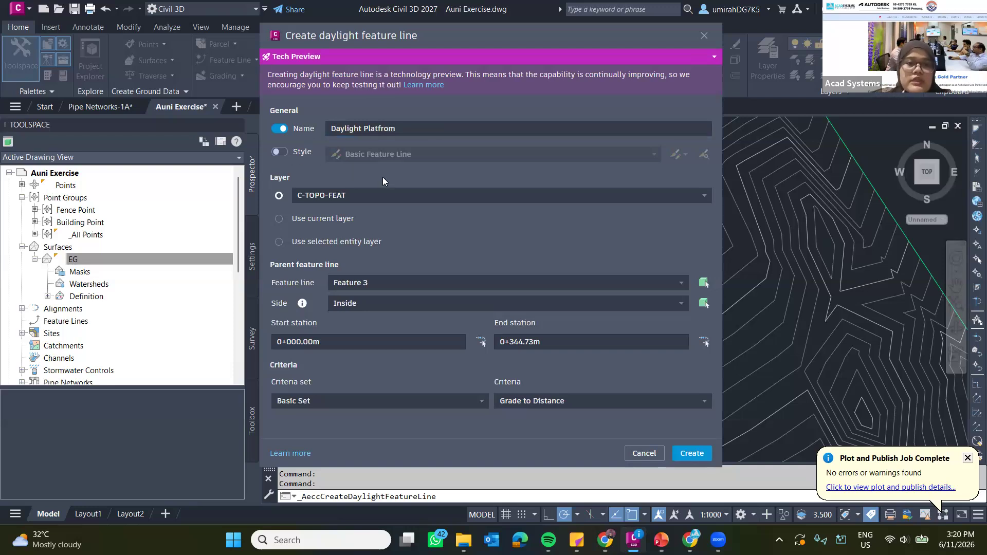
pyautogui.click(292, 152)
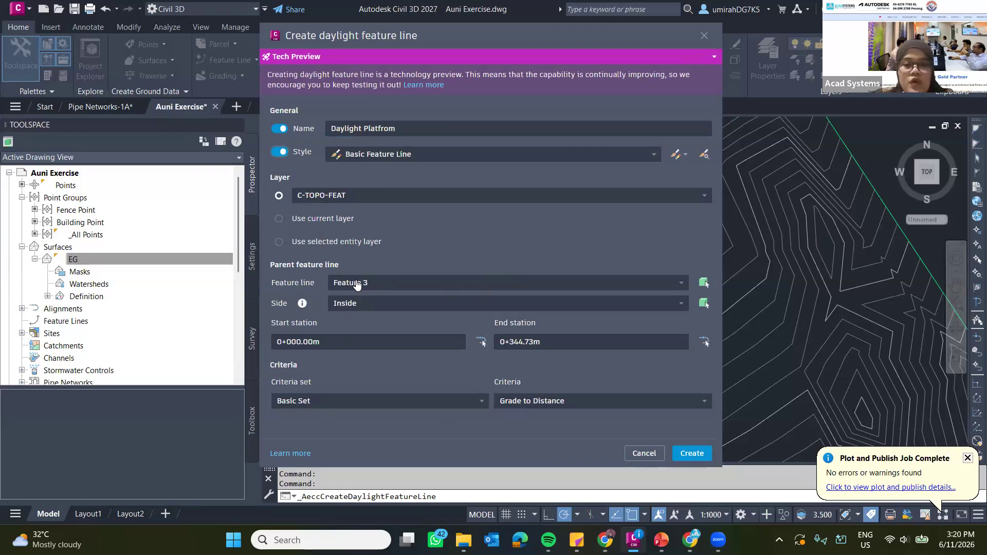
# Pick the rectangular platform outline as the parent feature line, choose its grading side and apply the grading to the entire length.
pyautogui.click(392, 284)
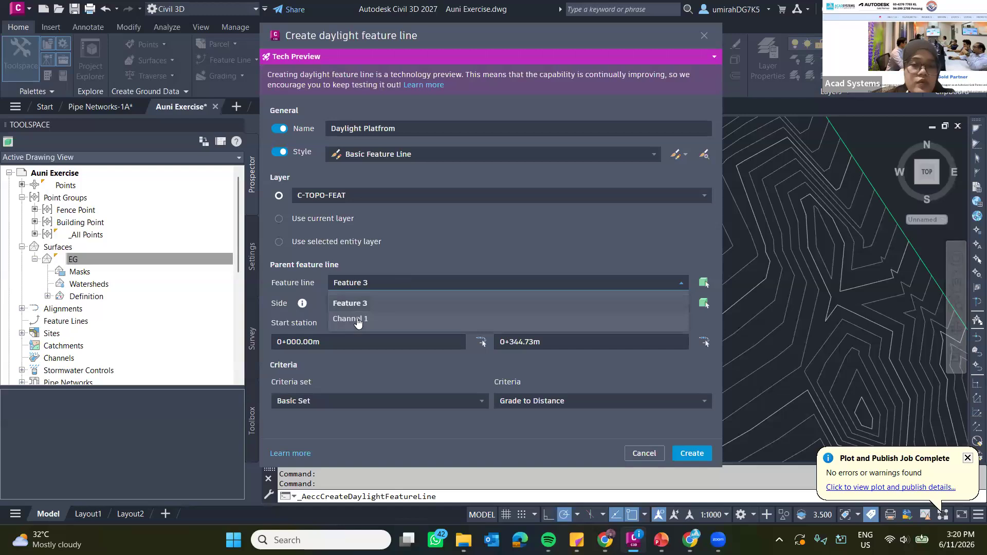
pyautogui.click(704, 287)
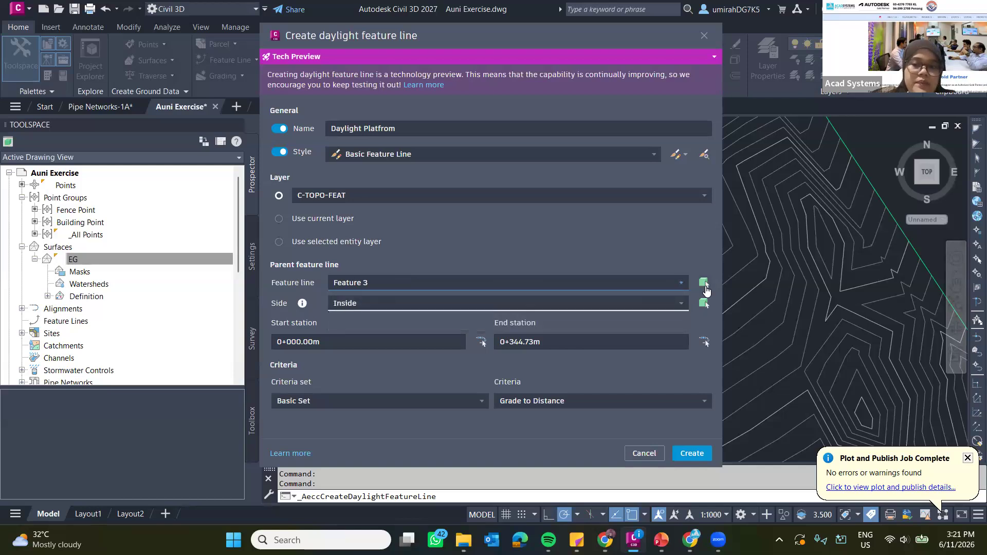
pyautogui.click(704, 284)
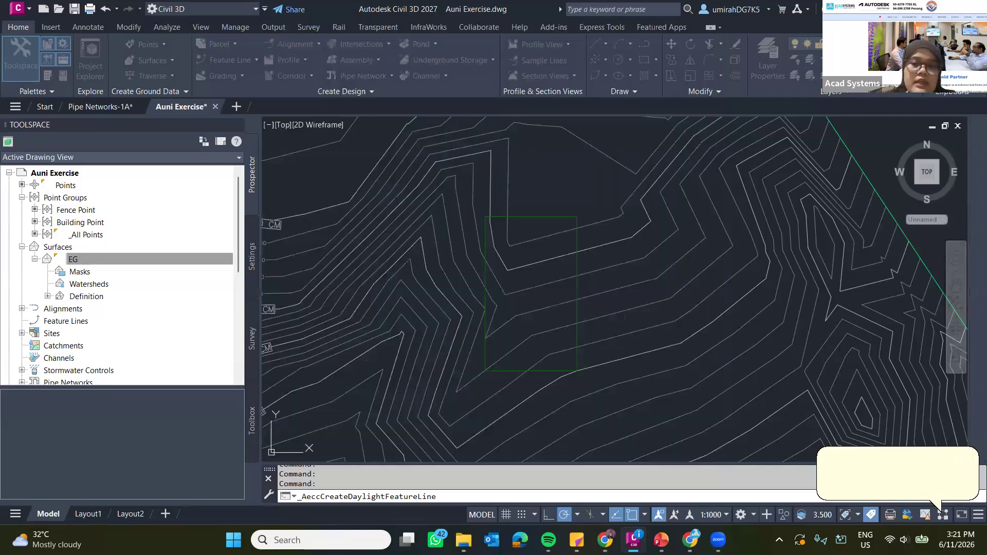
pyautogui.click(586, 252)
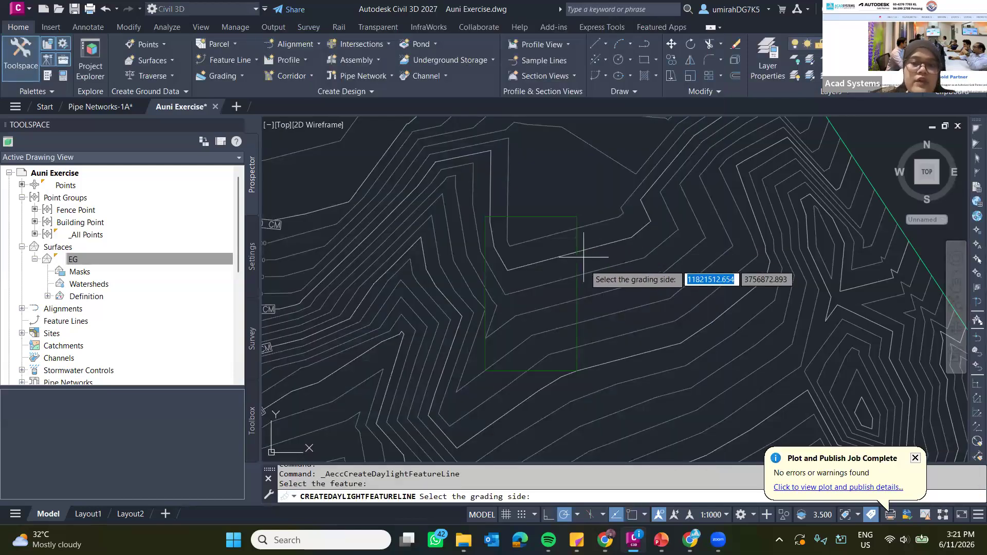
pyautogui.click(487, 251)
pyautogui.click(563, 236)
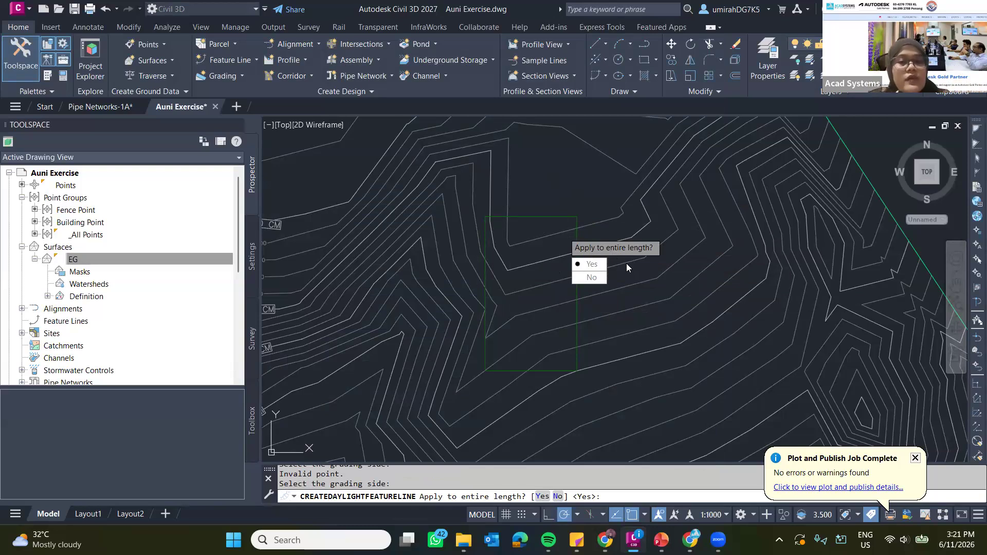
pyautogui.click(591, 264)
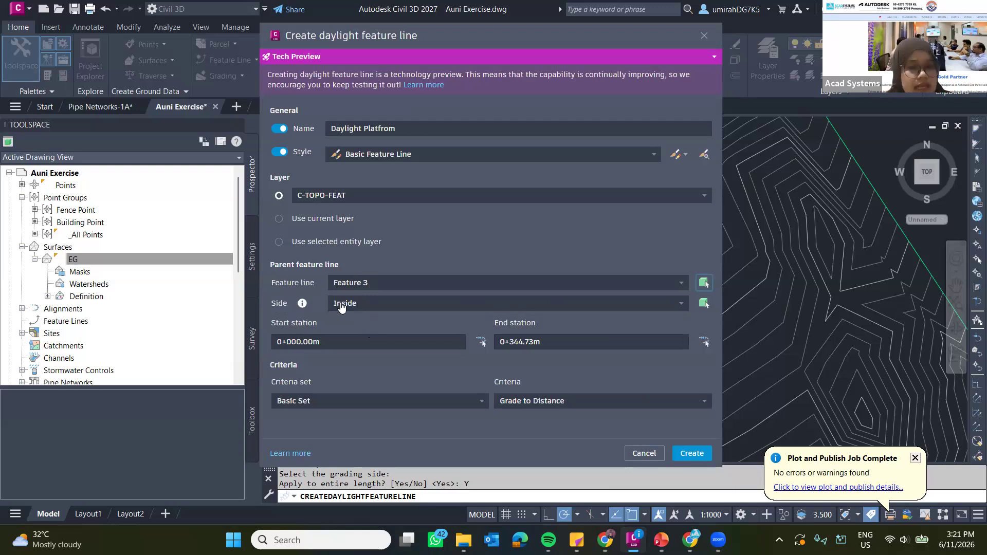
# Set the grading side to Outside and the criteria to Grade to Surface from the Basic Set.
pyautogui.click(376, 303)
pyautogui.click(370, 340)
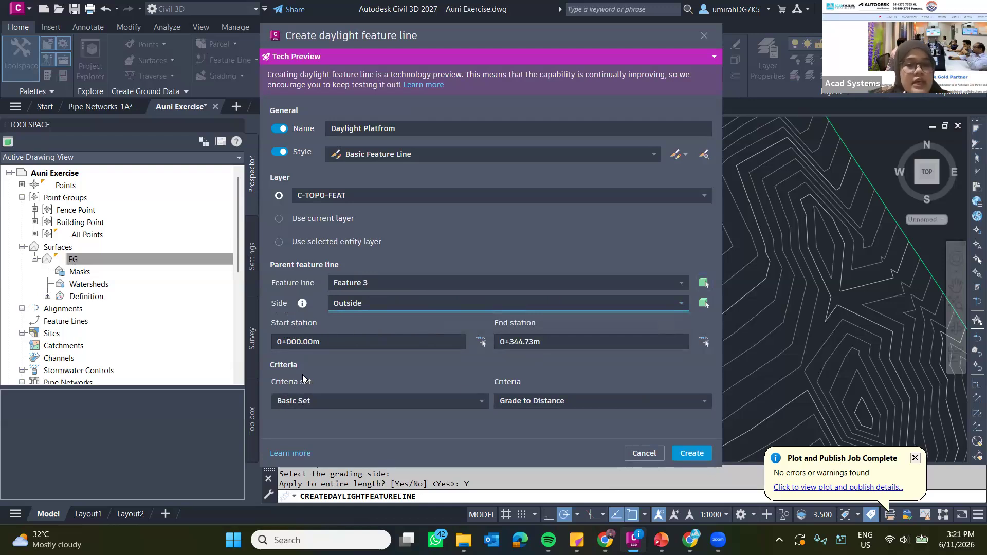
pyautogui.click(307, 402)
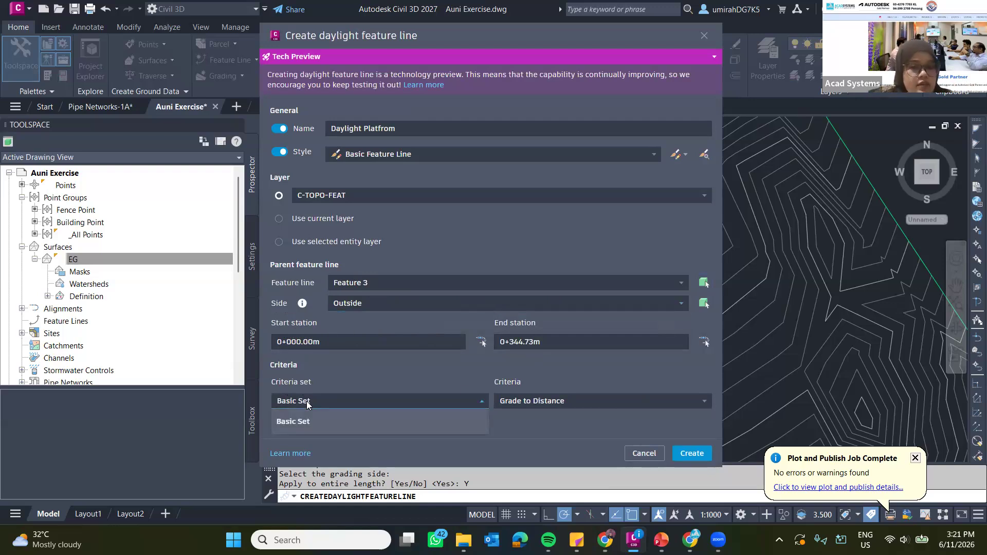
pyautogui.click(308, 423)
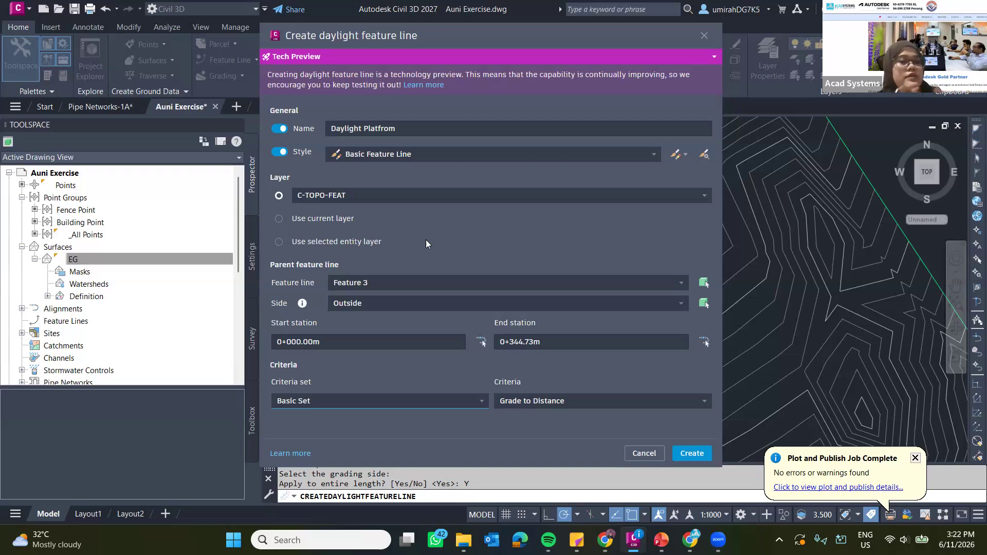
pyautogui.click(543, 401)
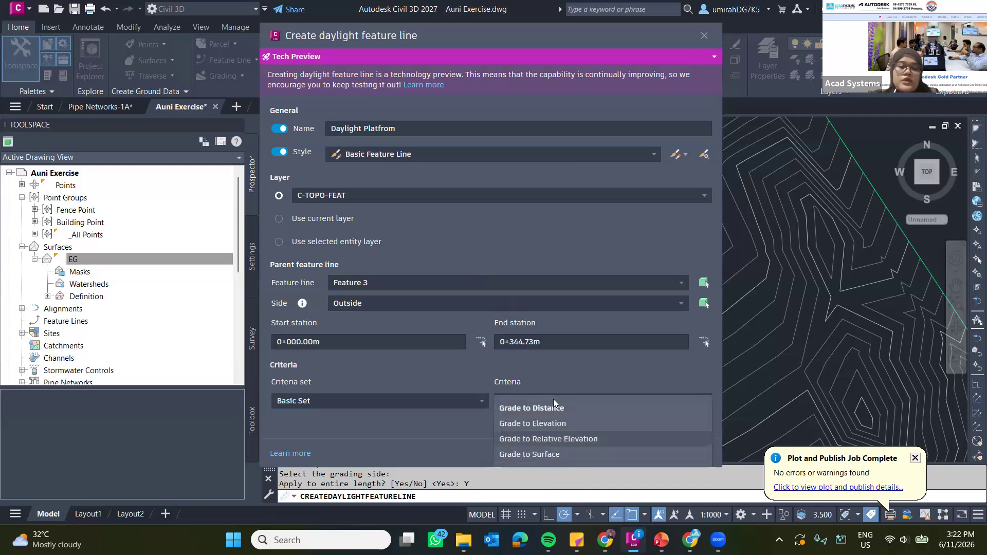
pyautogui.click(546, 456)
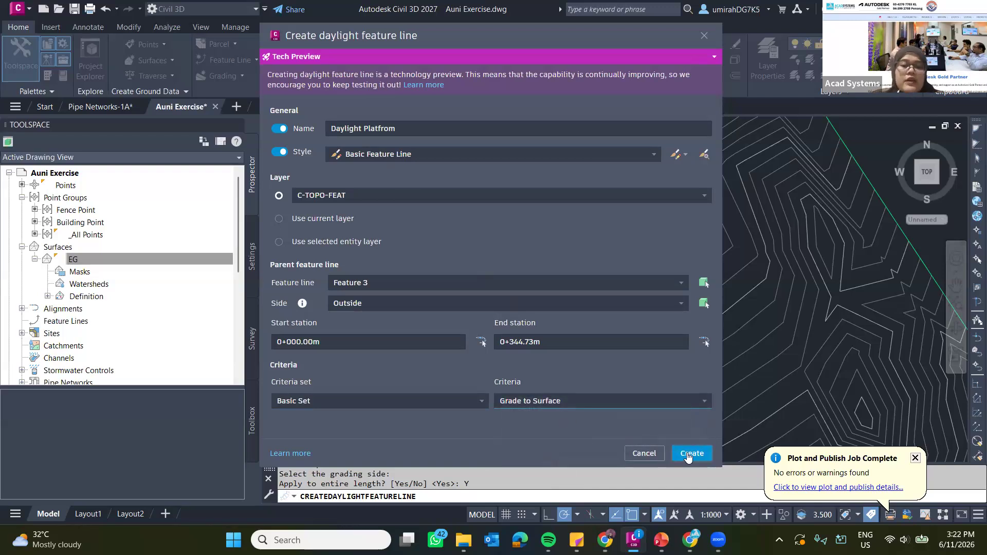
# Create the daylight feature line using the Slope format, with a 2:1 cut slope and a 4:1 fill slope.
pyautogui.click(692, 453)
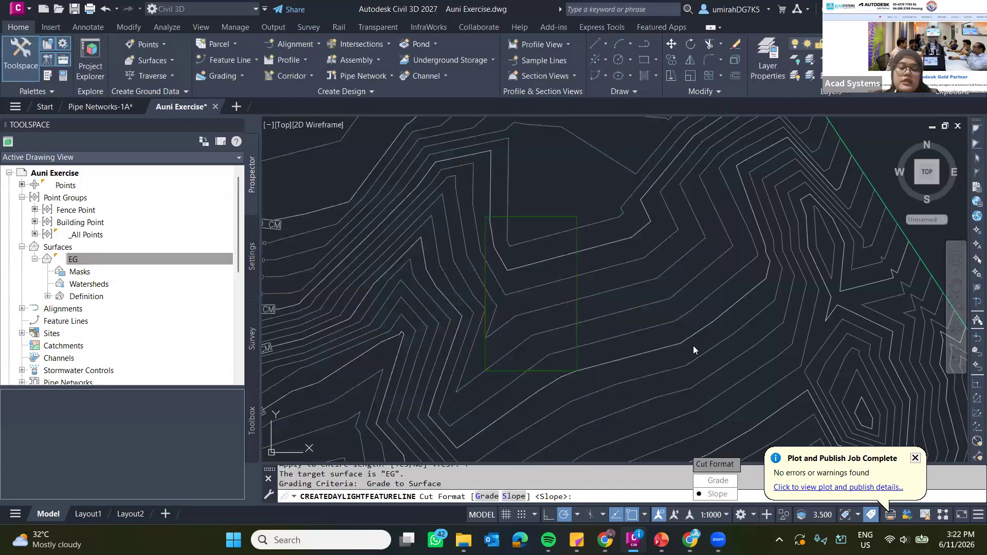
pyautogui.moveTo(652, 303); pyautogui.dragTo(599, 273, button='middle')
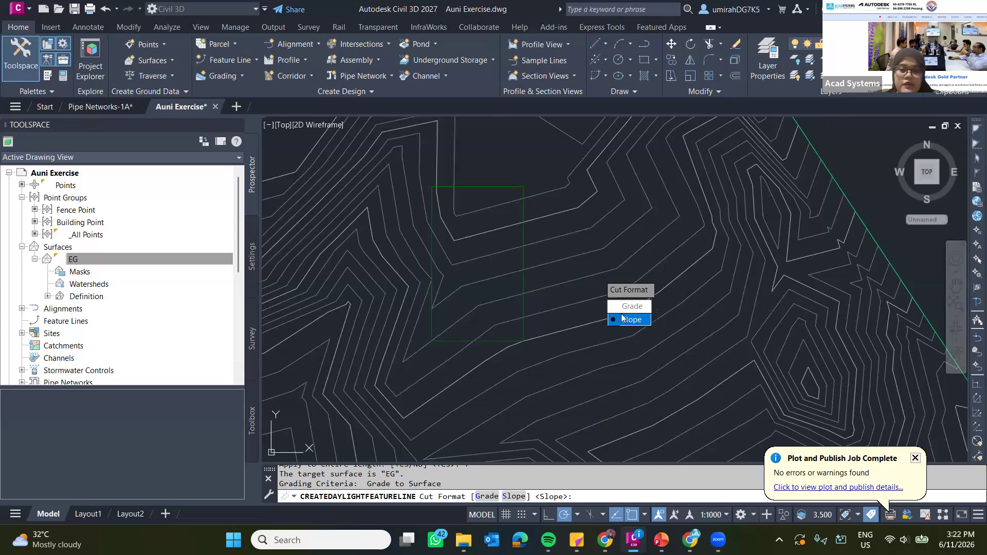
pyautogui.press('Return')
pyautogui.press('Return')
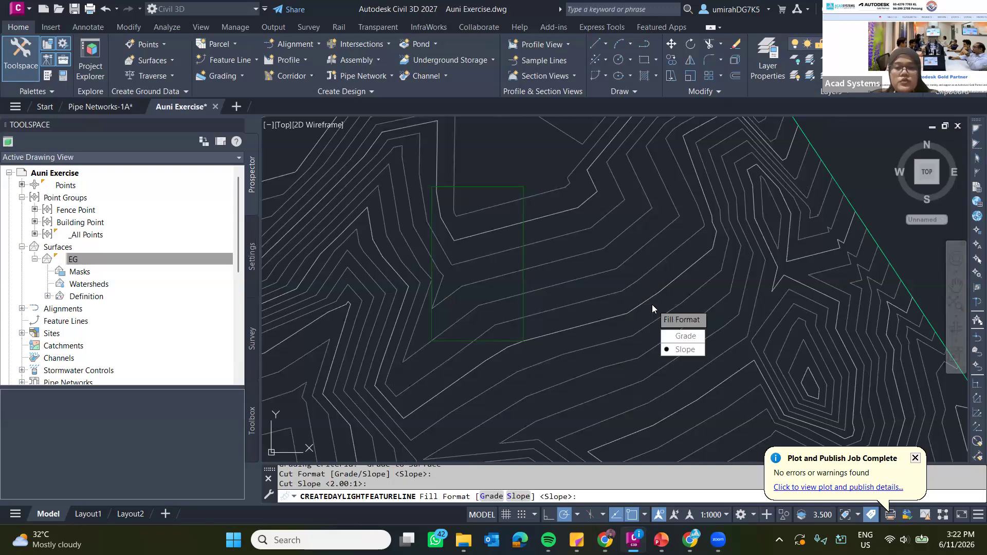
pyautogui.press('Return')
pyautogui.press('Return')
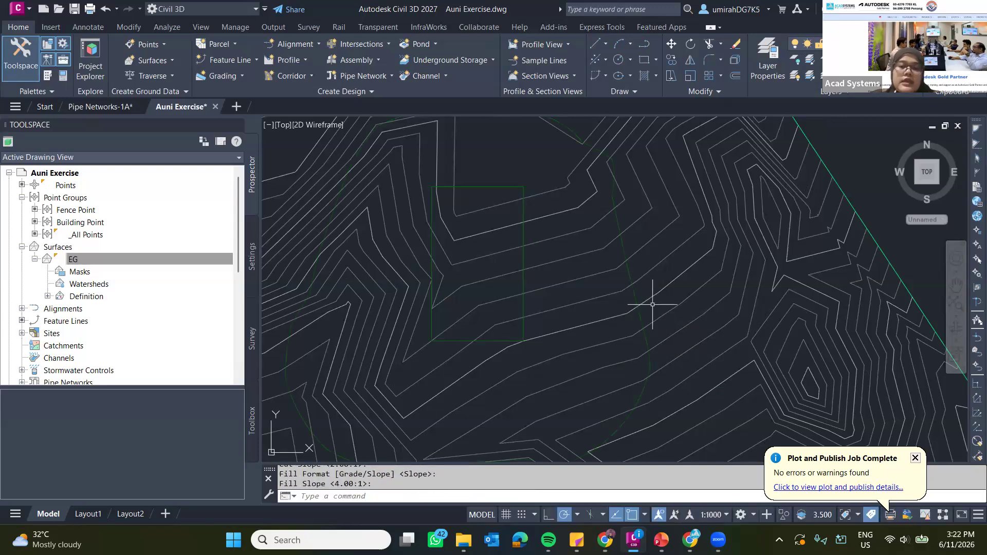
# Select the daylight feature line together with the rectangular platform outline and start adding both to a surface as breaklines.
pyautogui.scroll(-6, 652, 304)
pyautogui.moveTo(643, 296); pyautogui.dragTo(634, 280, button='middle')
pyautogui.scroll(1, 617, 278)
pyautogui.scroll(1, 613, 277)
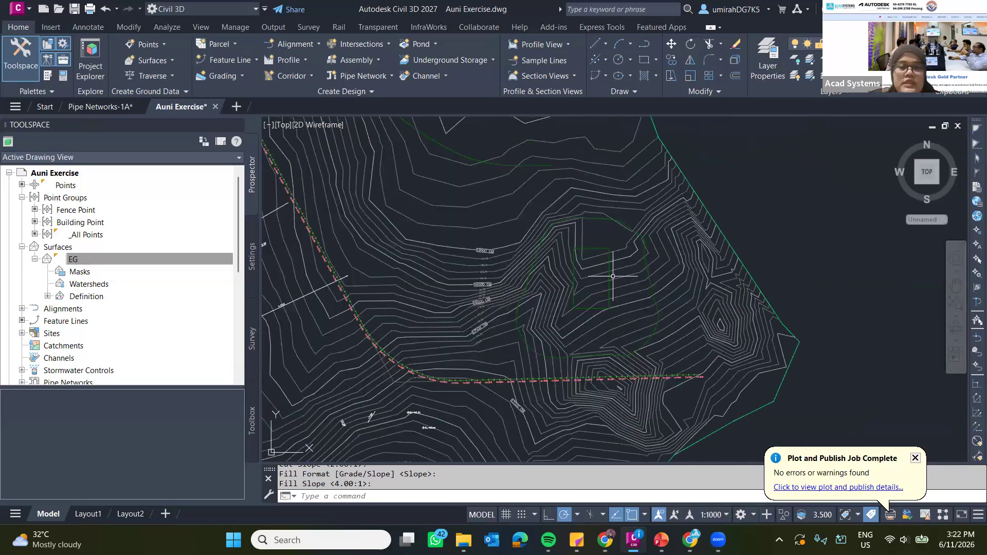
pyautogui.scroll(2, 613, 277)
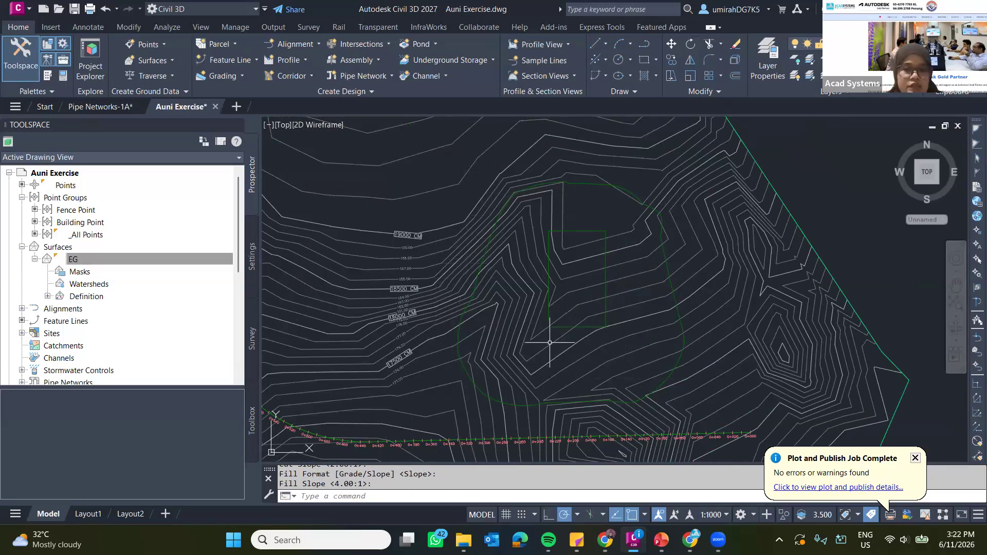
pyautogui.scroll(4, 595, 264)
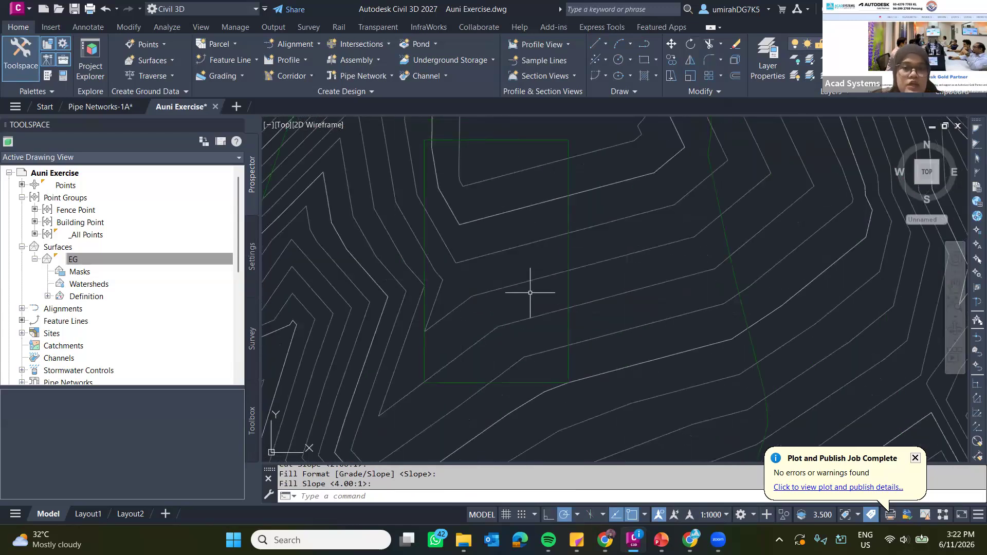
pyautogui.scroll(-4, 529, 286)
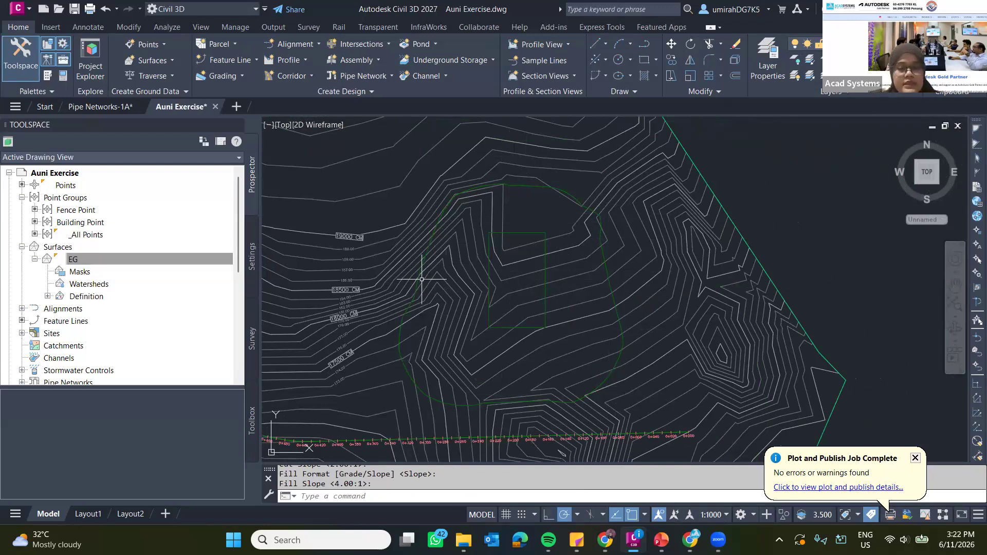
pyautogui.click(605, 258)
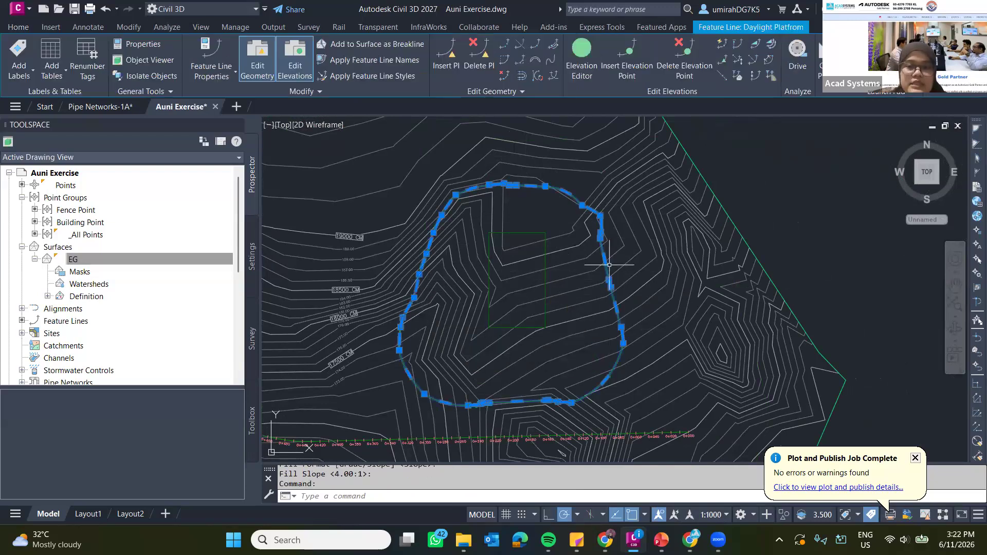
pyautogui.click(545, 260)
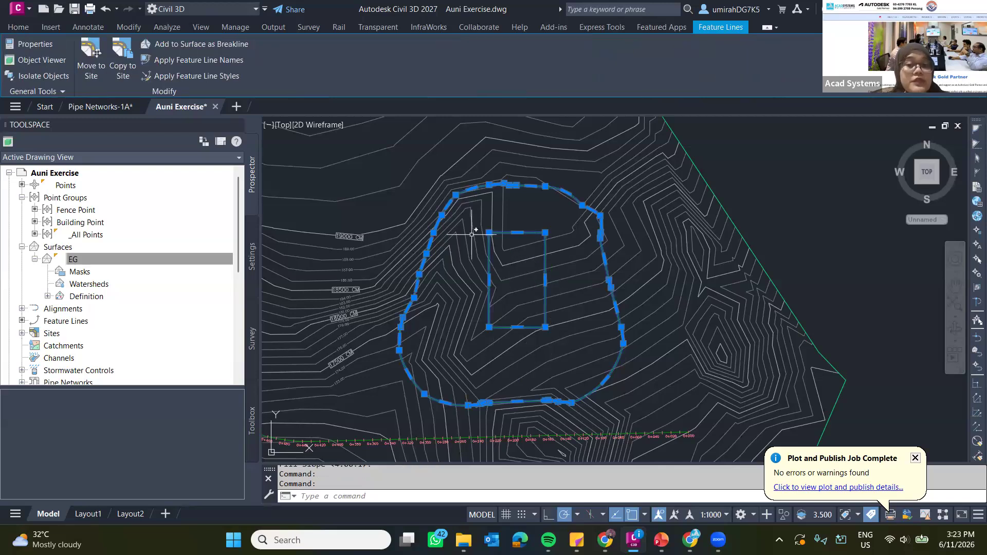
pyautogui.rightClick(601, 271)
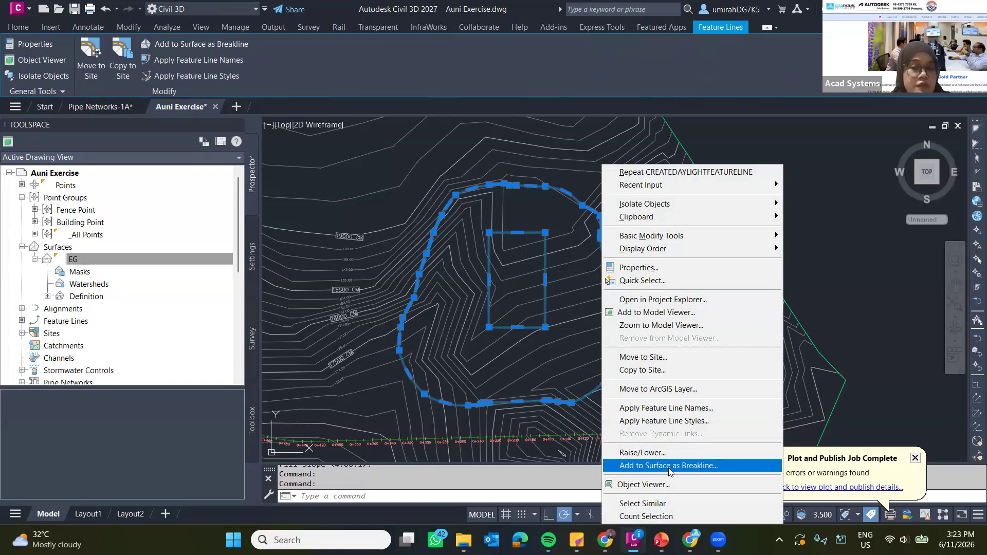
pyautogui.click(669, 466)
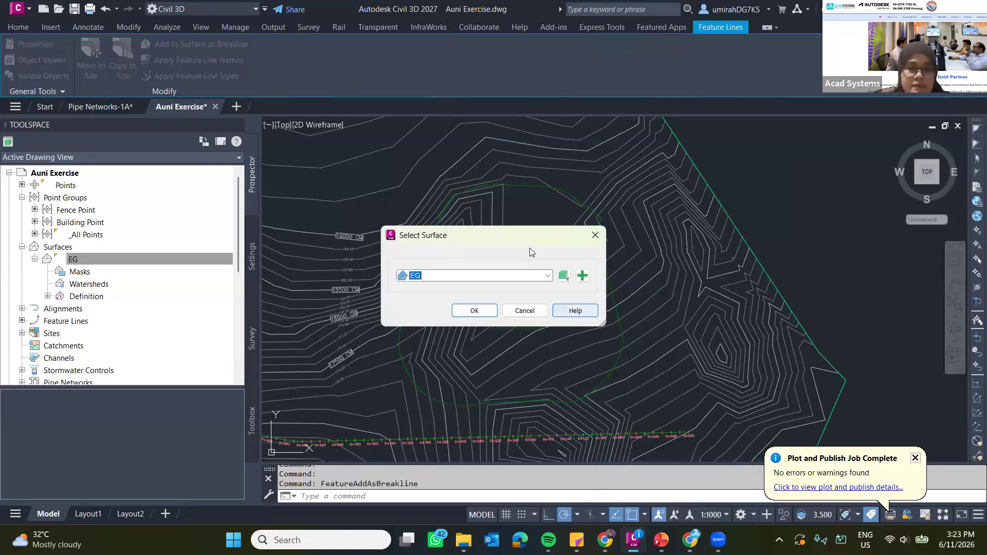
pyautogui.moveTo(472, 235); pyautogui.dragTo(478, 213)
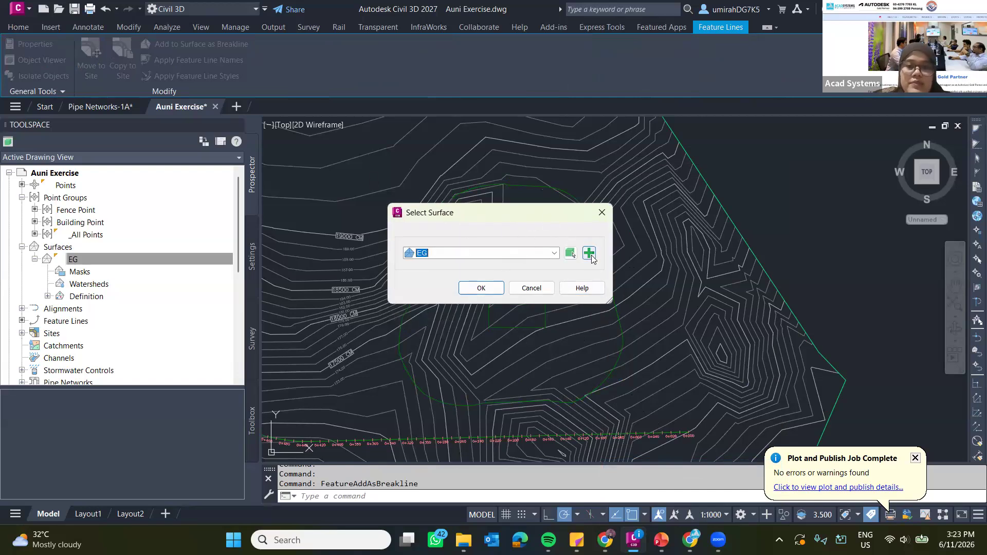
# Start a new TIN surface as the breakline target and name it "Platform Daylight".
pyautogui.click(590, 253)
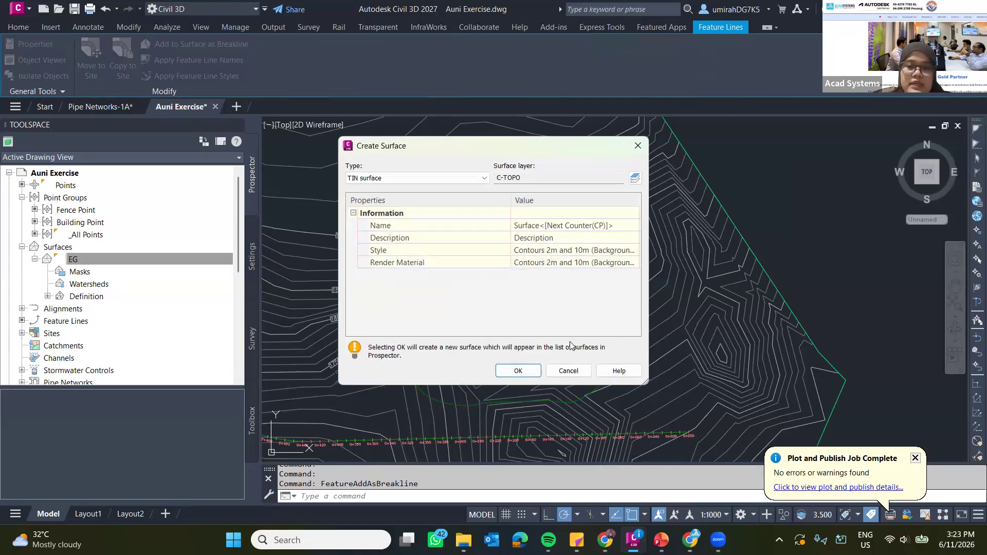
pyautogui.click(599, 230)
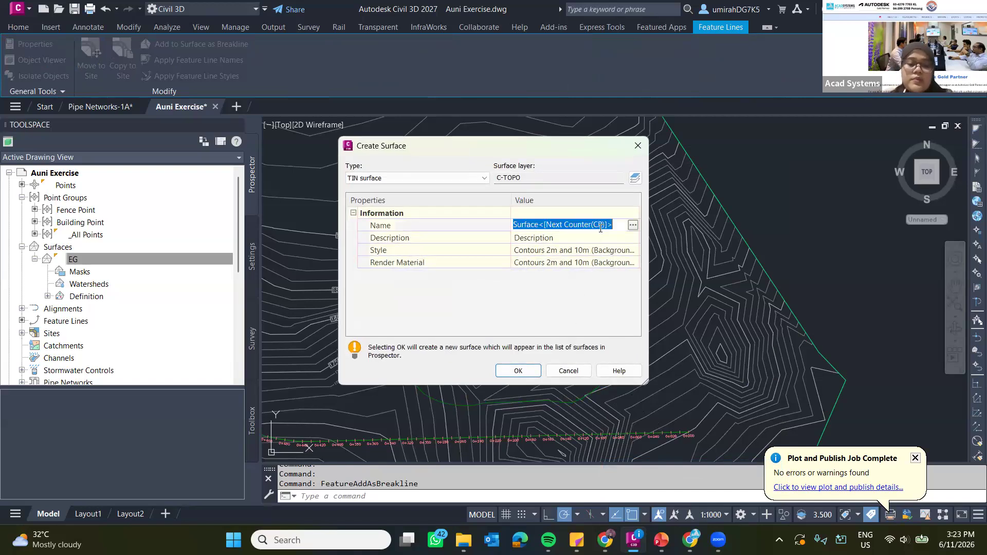
pyautogui.press('BackSpace')
pyautogui.write('Plaft')
pyautogui.write('fro')
pyautogui.write('orm ')
pyautogui.write('Daylight')
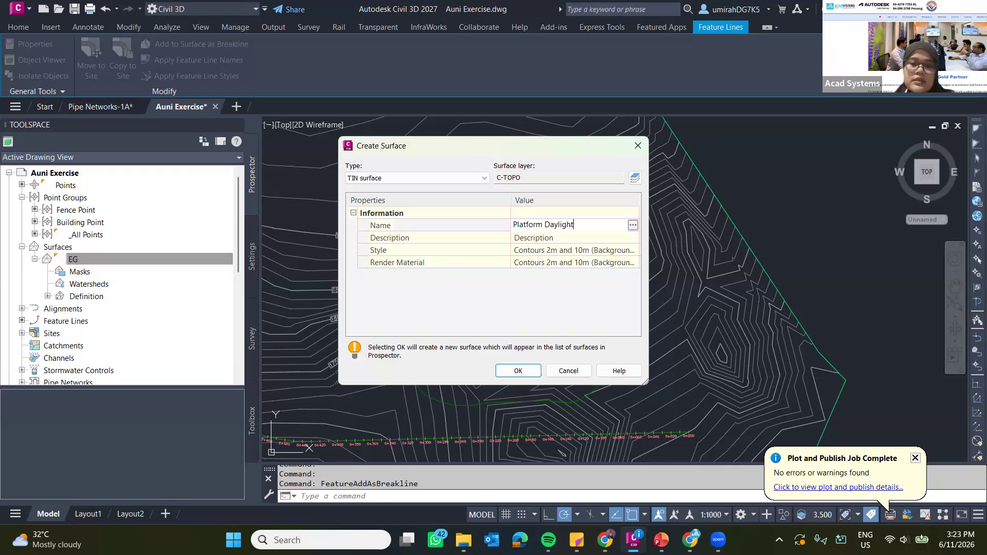
pyautogui.press('Return')
# Set the new surface's style to Contours 1m and 5m (Design).
pyautogui.click(634, 253)
pyautogui.click(634, 253)
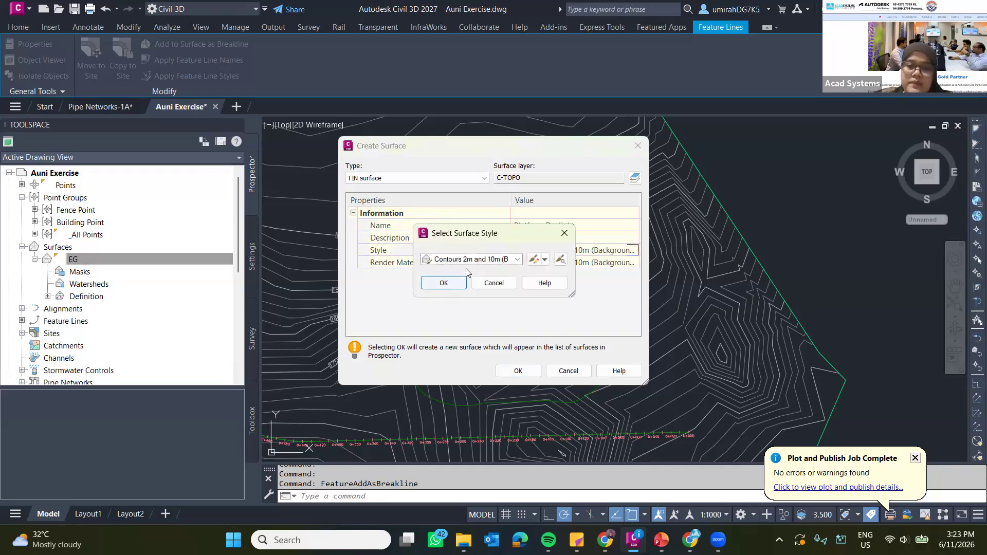
pyautogui.click(517, 259)
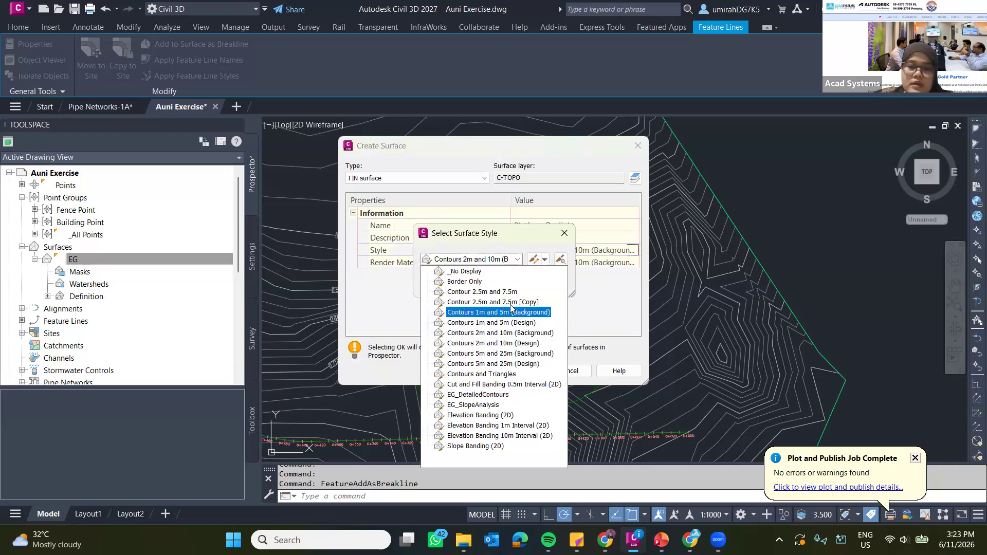
pyautogui.click(491, 322)
pyautogui.click(446, 282)
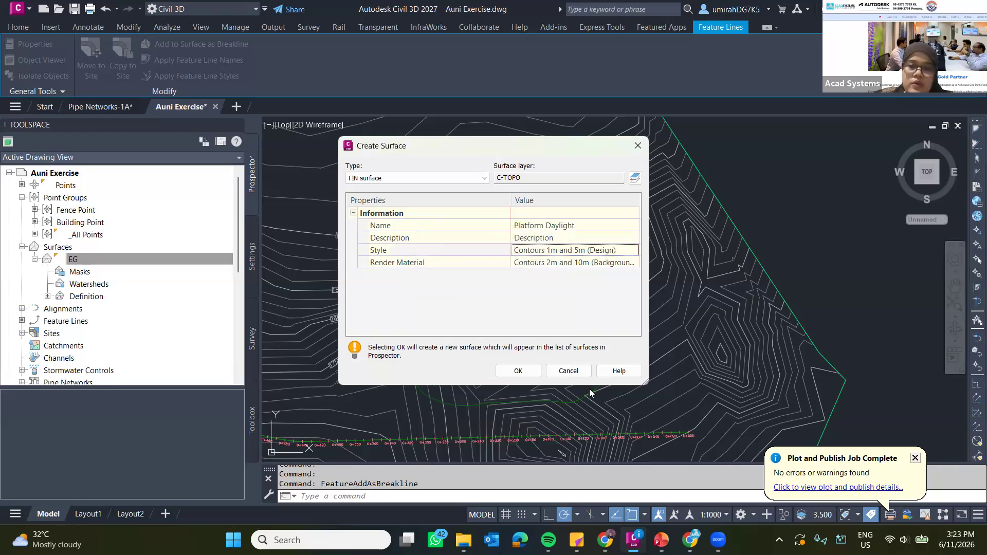
# Create the surface and add the feature lines to it as Standard breaklines with the description "Daylight Platform".
pyautogui.click(517, 369)
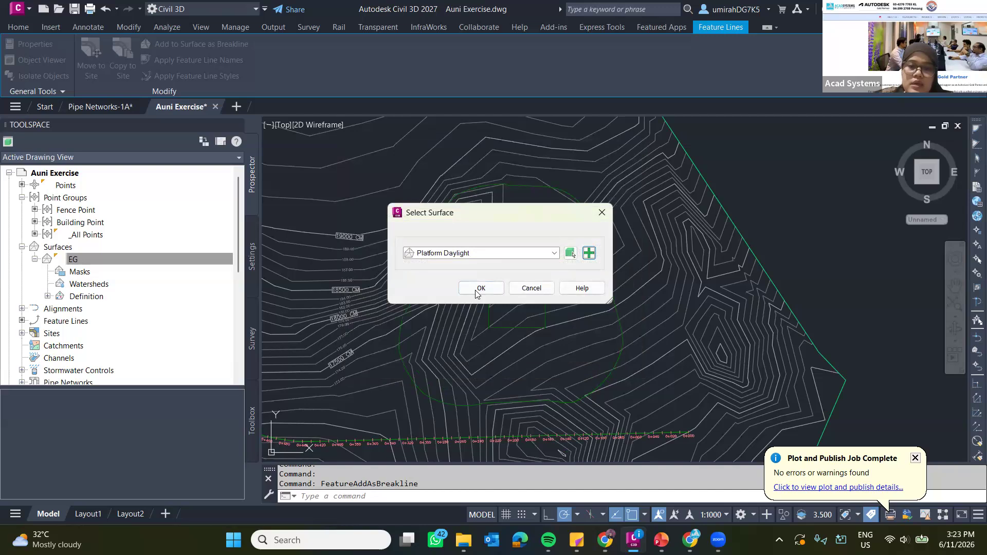
pyautogui.click(478, 289)
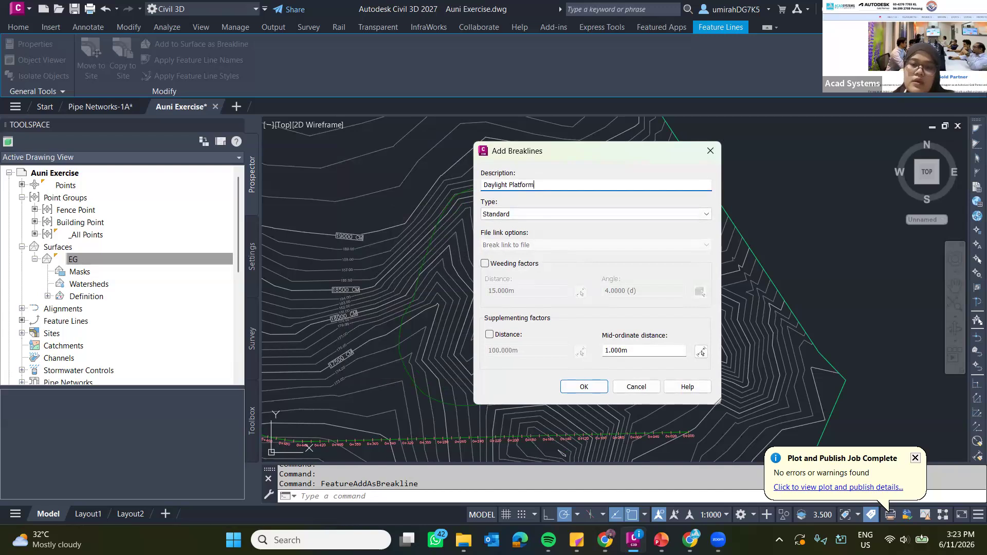
pyautogui.click(585, 386)
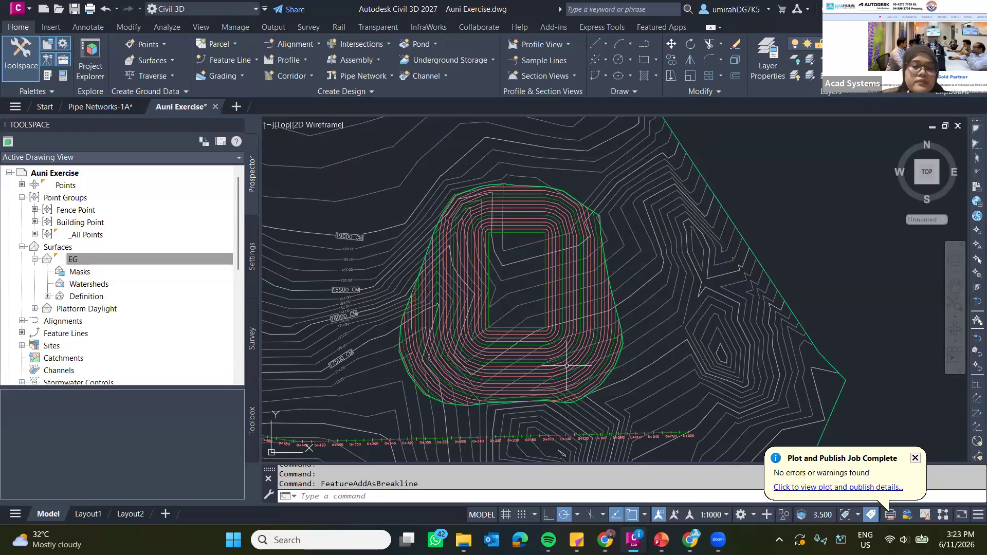
# Show the new platform surface in 3D from the SW Isometric view, orbit around it and apply the Conceptual visual style.
pyautogui.click(581, 342)
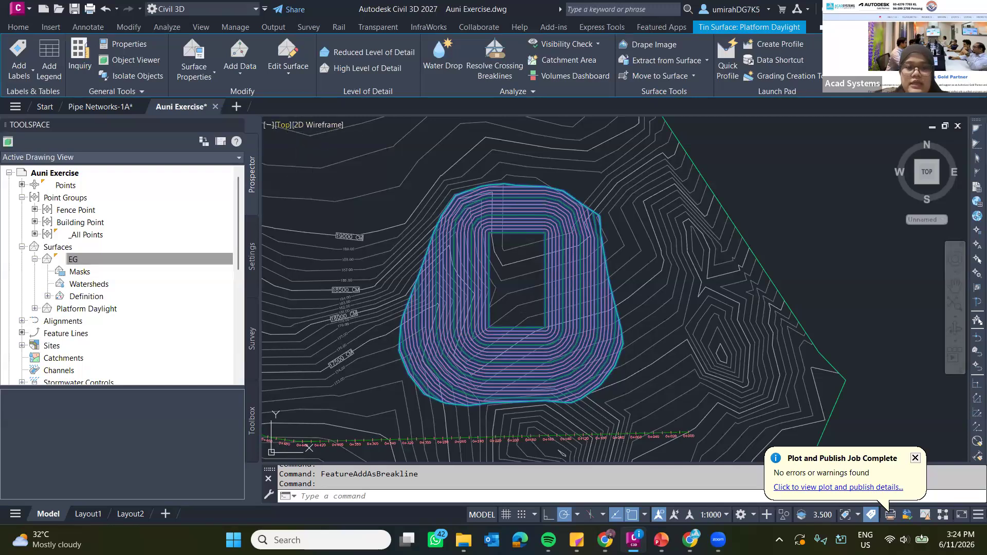
pyautogui.click(283, 125)
pyautogui.click(333, 237)
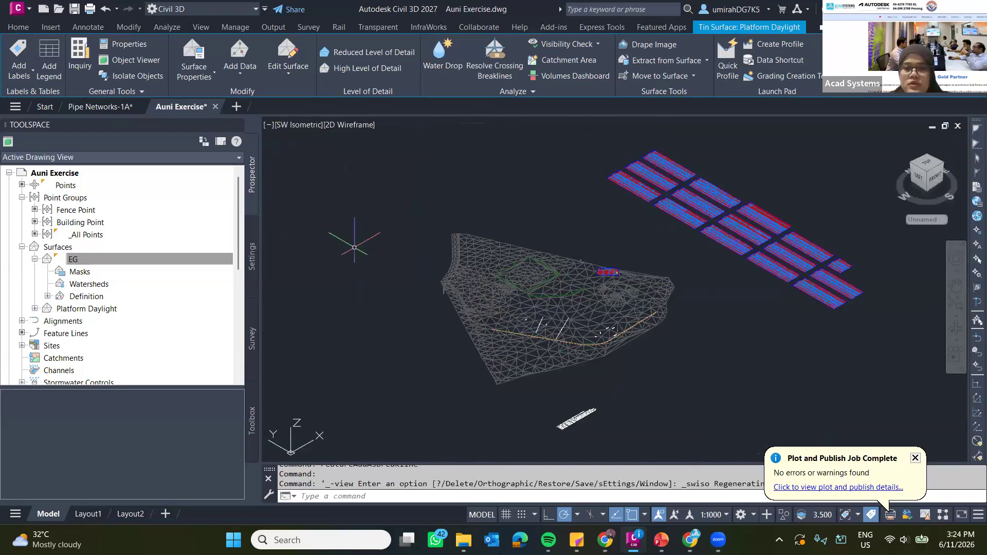
pyautogui.scroll(10, 638, 296)
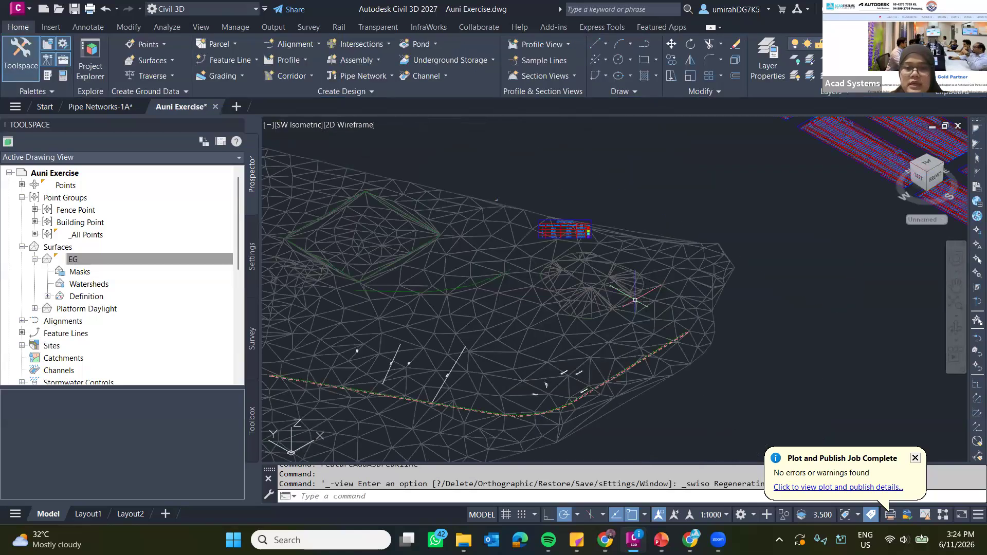
pyautogui.moveTo(498, 275); pyautogui.dragTo(623, 194, button='middle')
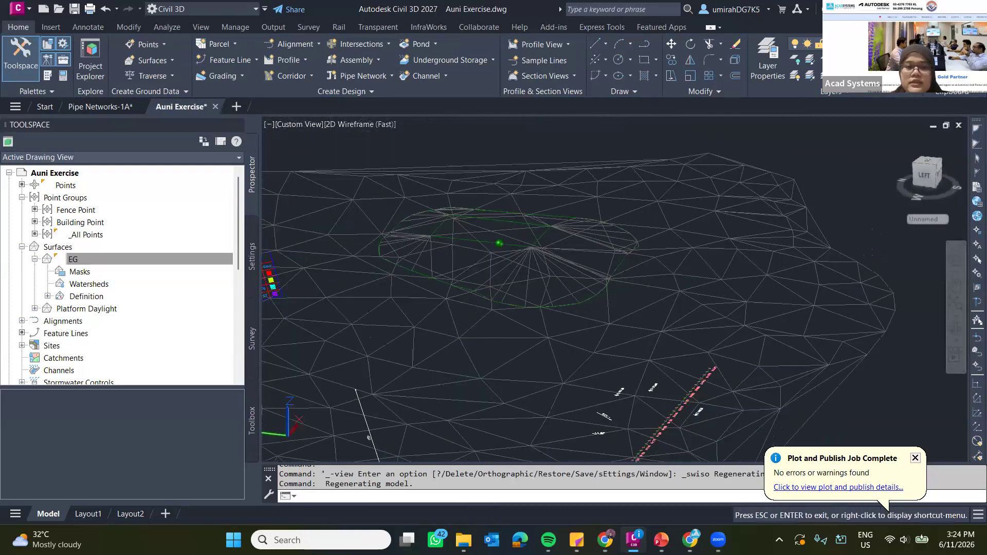
pyautogui.keyDown('shift'); pyautogui.moveTo(329, 125); pyautogui.dragTo(354, 131, button='middle'); pyautogui.keyUp('shift')
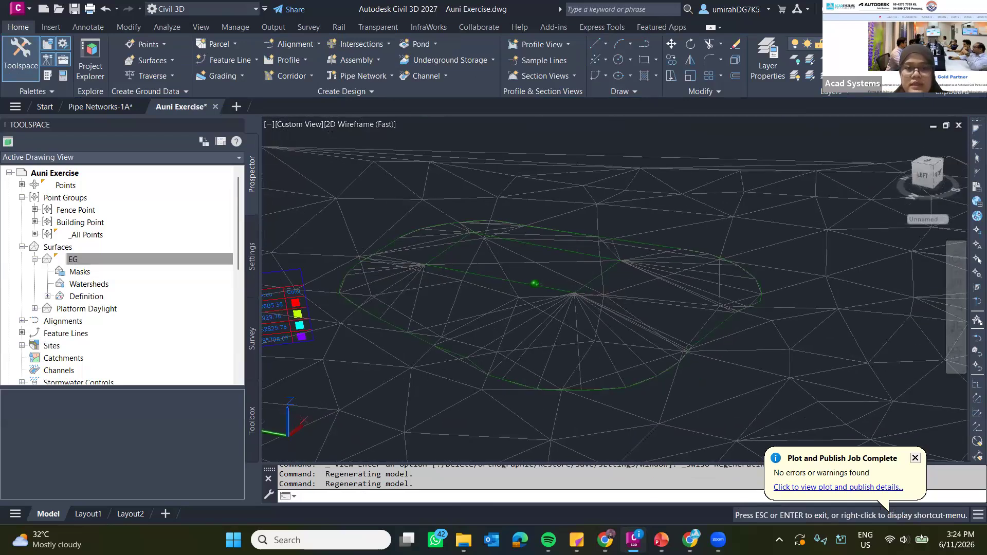
pyautogui.click(358, 125)
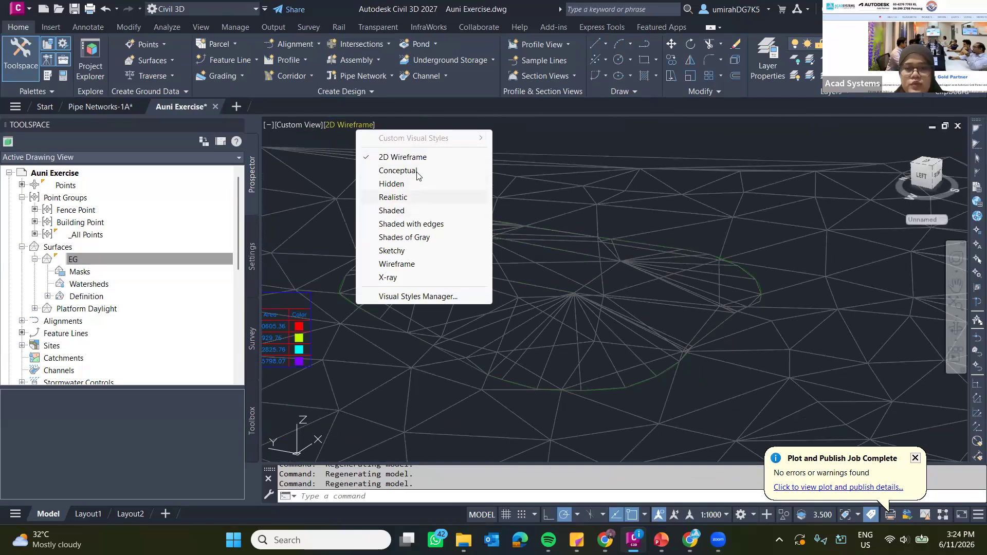
pyautogui.click(418, 175)
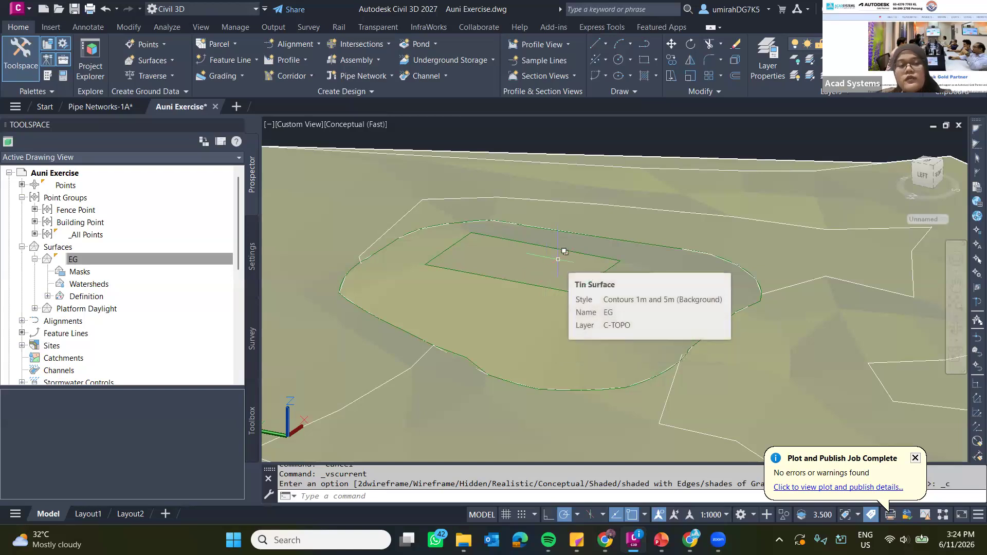
# Review the feature line creation commands and inspect the graded platform up close in the shaded model.
pyautogui.click(226, 59)
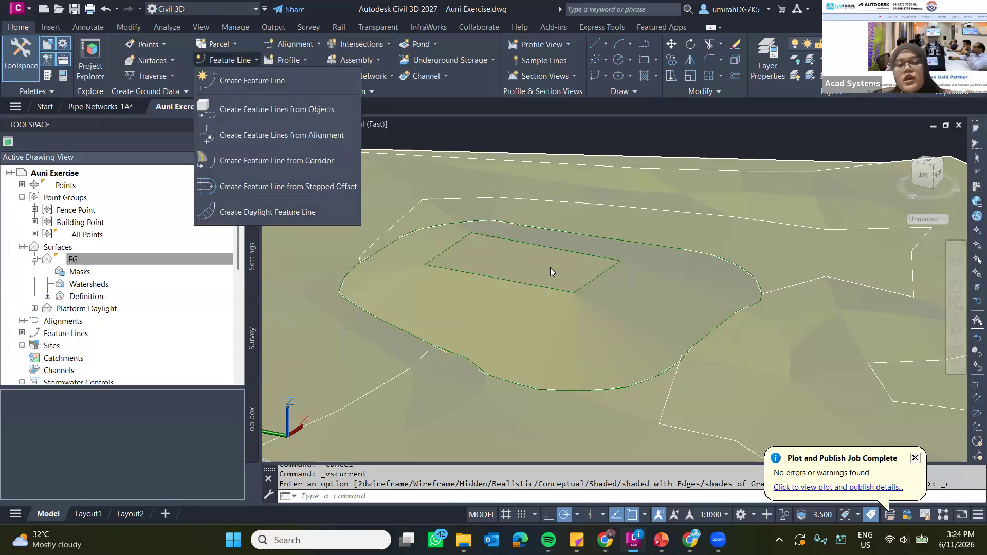
pyautogui.click(572, 270)
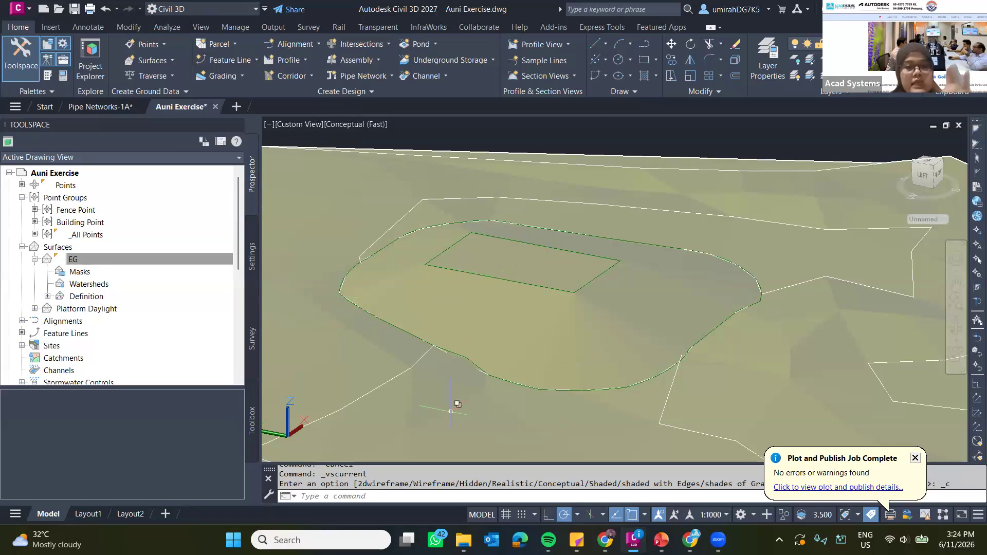
pyautogui.scroll(3, 498, 251)
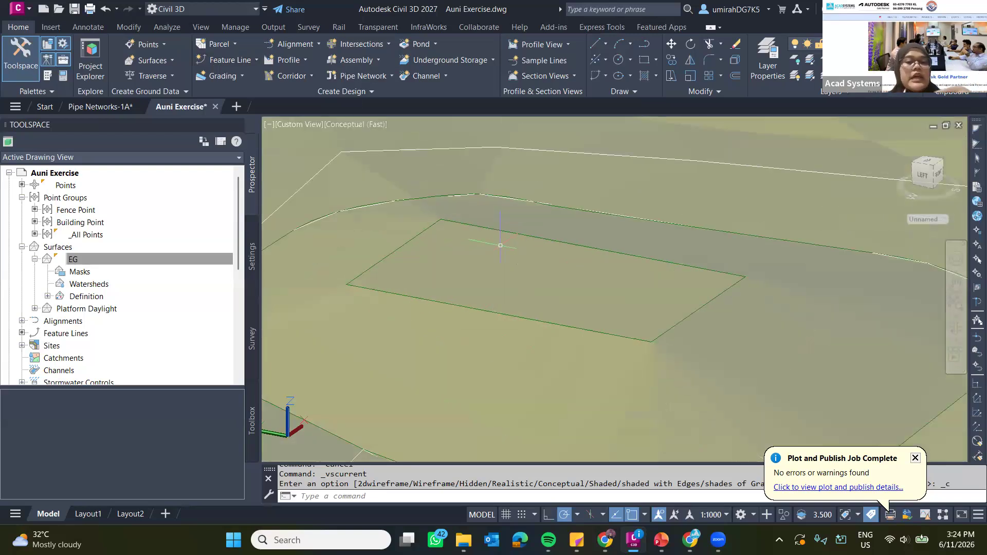
pyautogui.scroll(2, 500, 246)
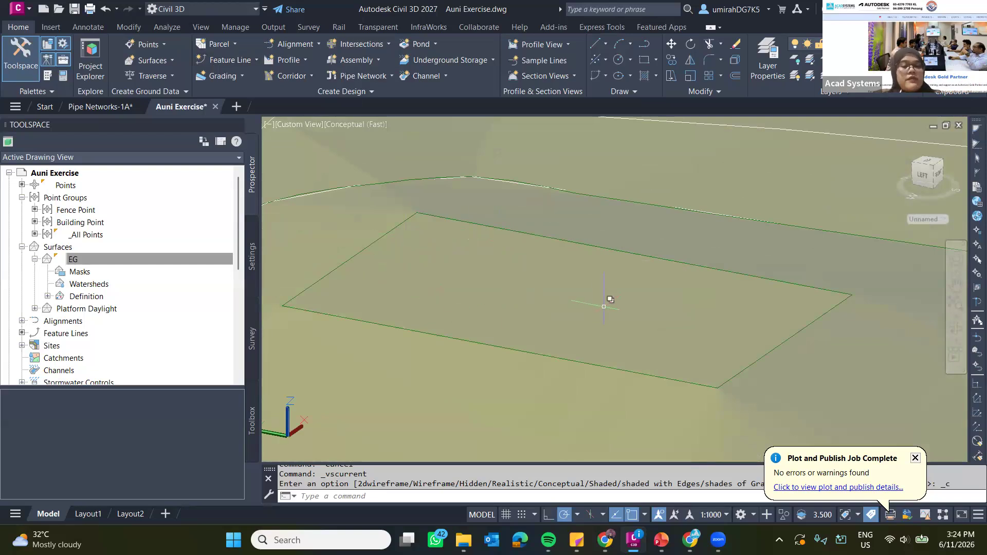
pyautogui.scroll(-3, 606, 291)
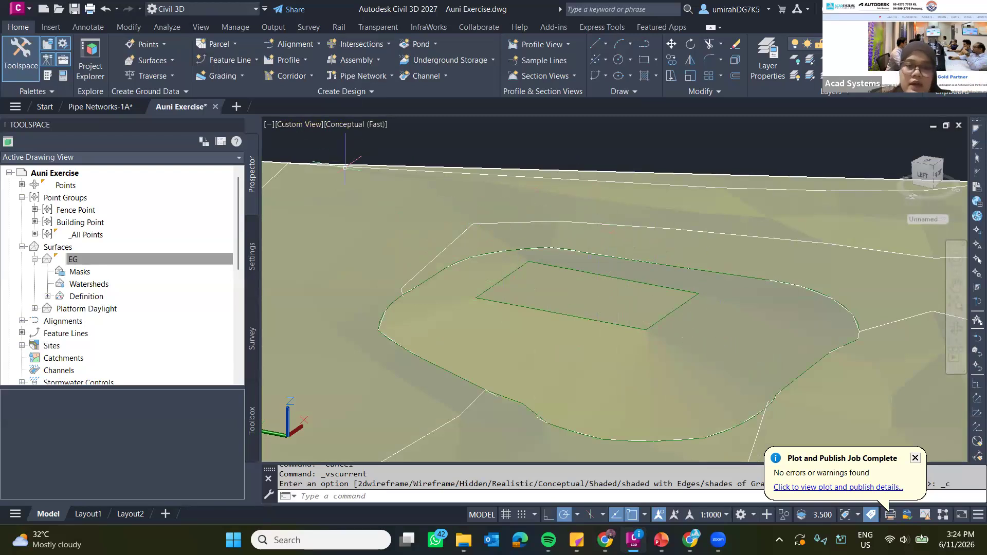
# Restore the Top view and the 2D Wireframe visual style.
pyautogui.click(298, 125)
pyautogui.click(324, 156)
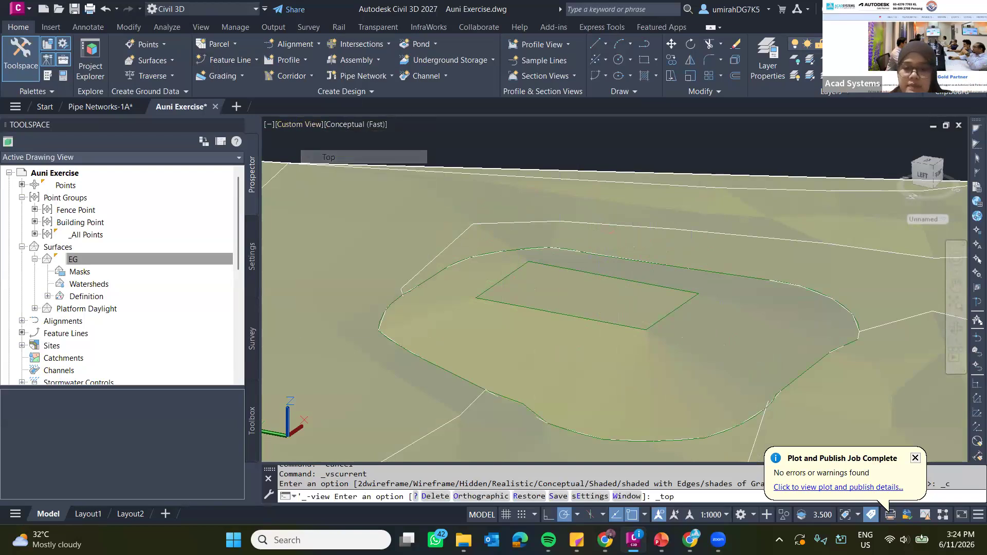
pyautogui.click(324, 125)
pyautogui.click(367, 157)
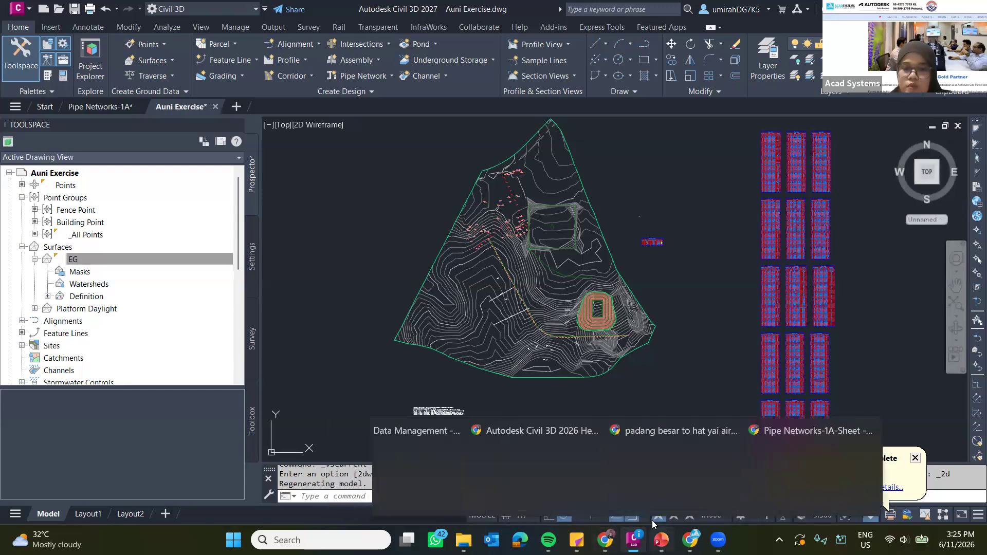
# Switch to the PowerPoint slide of new features, consult the Horizontal Regression Analysis item and return to Civil 3D.
pyautogui.click(660, 538)
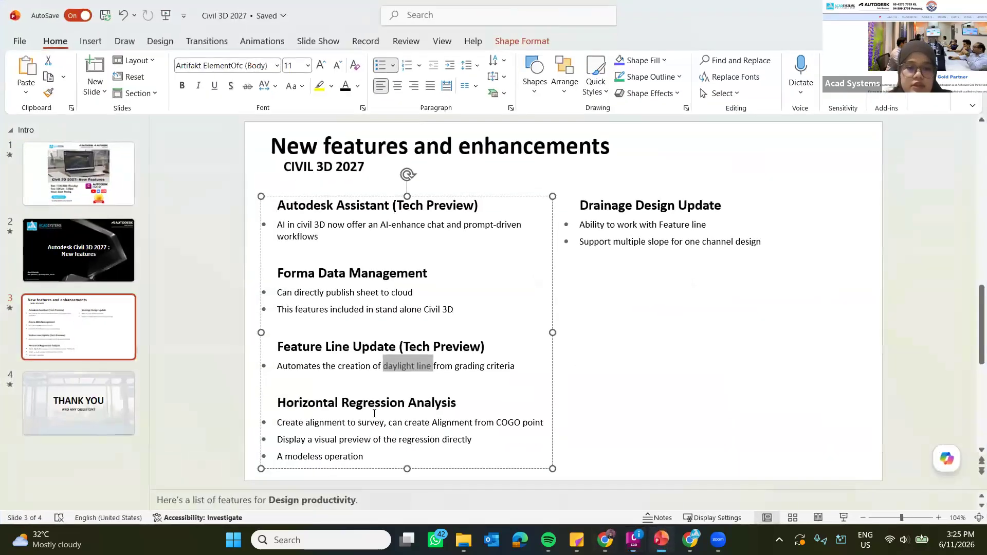
pyautogui.click(397, 410)
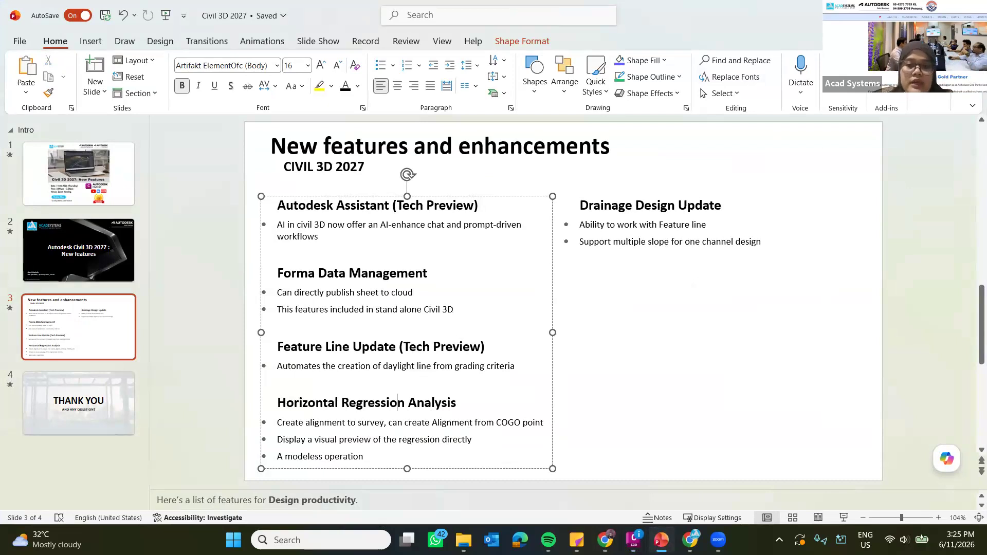
pyautogui.click(914, 14)
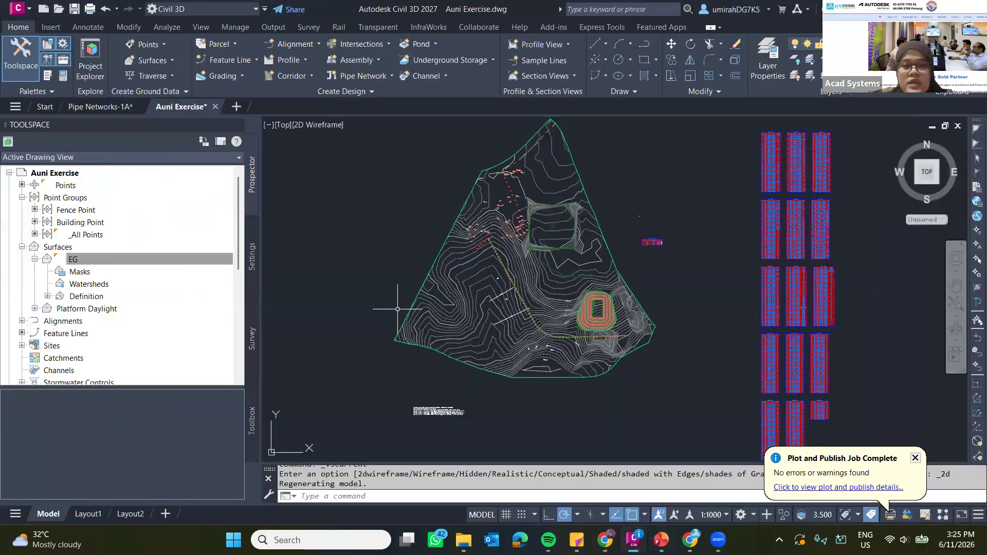
# Start a Horizontal Regression Analysis for a new alignment and set the input data type to COGO Points.
pyautogui.moveTo(497, 276); pyautogui.dragTo(425, 294, button='middle')
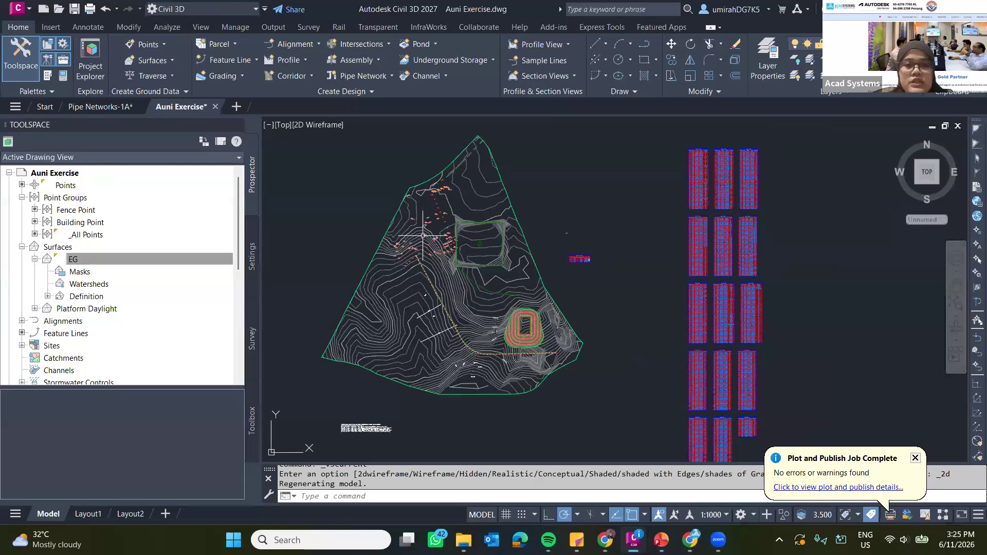
pyautogui.scroll(2, 422, 236)
pyautogui.scroll(7, 423, 236)
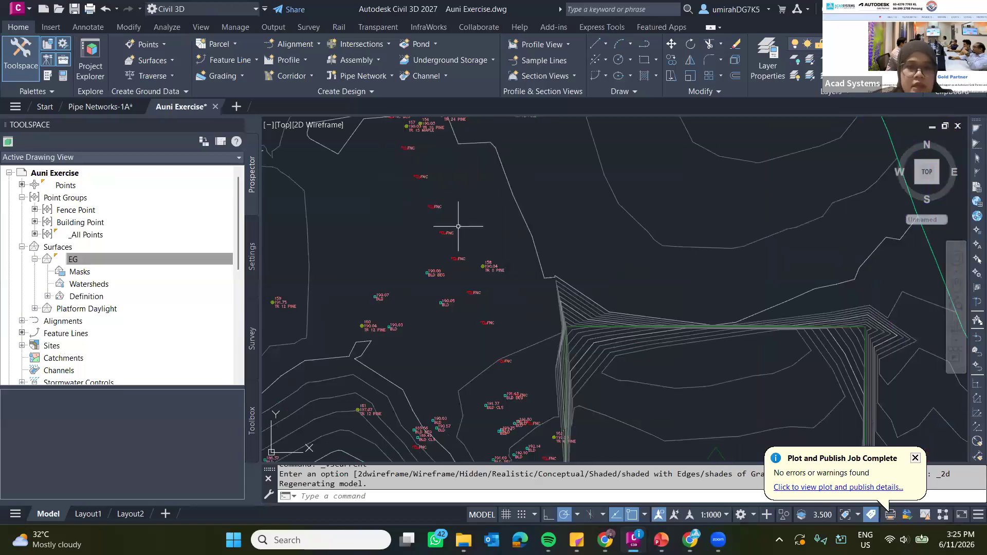
pyautogui.moveTo(430, 192); pyautogui.dragTo(417, 185, button='middle')
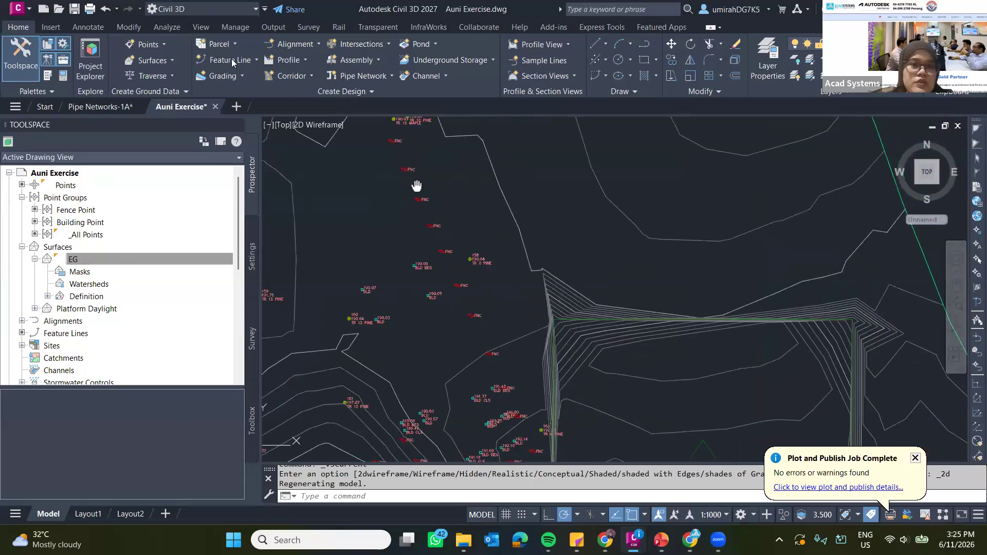
pyautogui.click(304, 48)
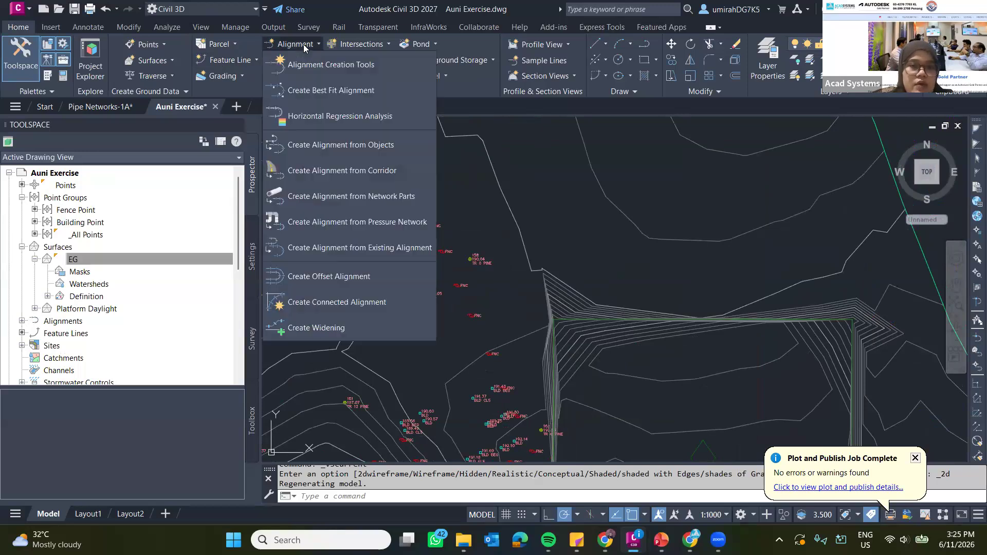
pyautogui.click(307, 118)
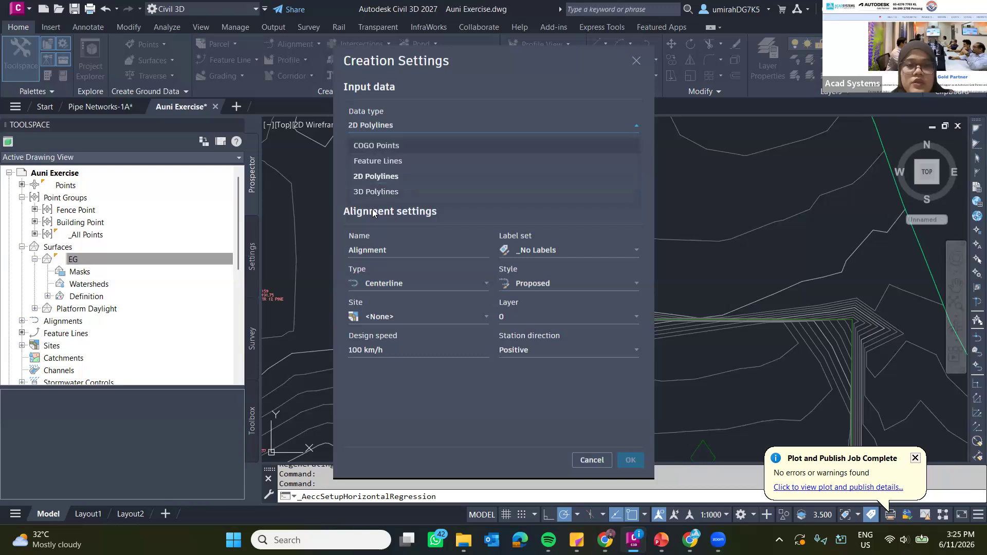
pyautogui.click(387, 146)
pyautogui.moveTo(345, 61)
pyautogui.mouseDown()
pyautogui.moveTo(491, 54)
pyautogui.moveTo(157, 46)
pyautogui.moveTo(498, 50)
pyautogui.mouseUp()
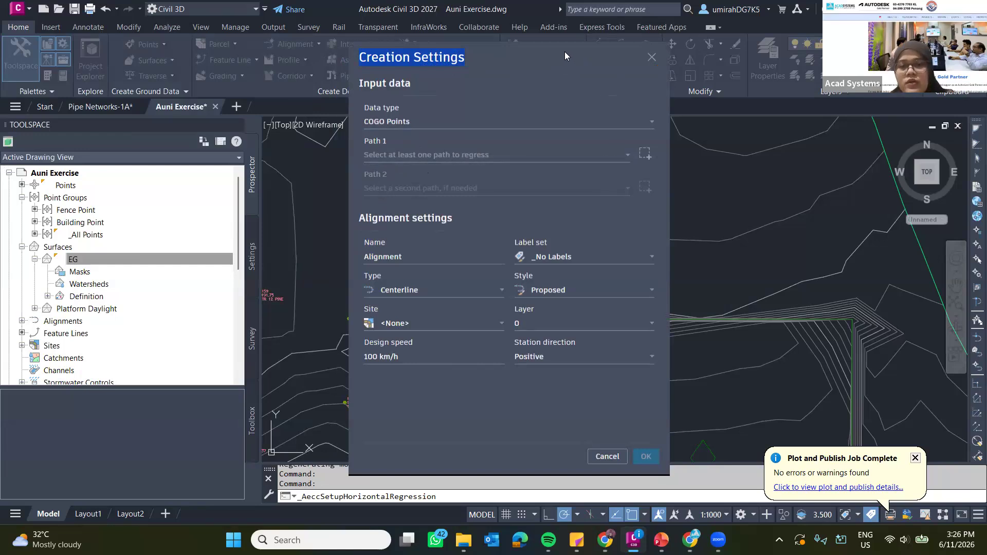
pyautogui.moveTo(565, 51); pyautogui.dragTo(179, 48)
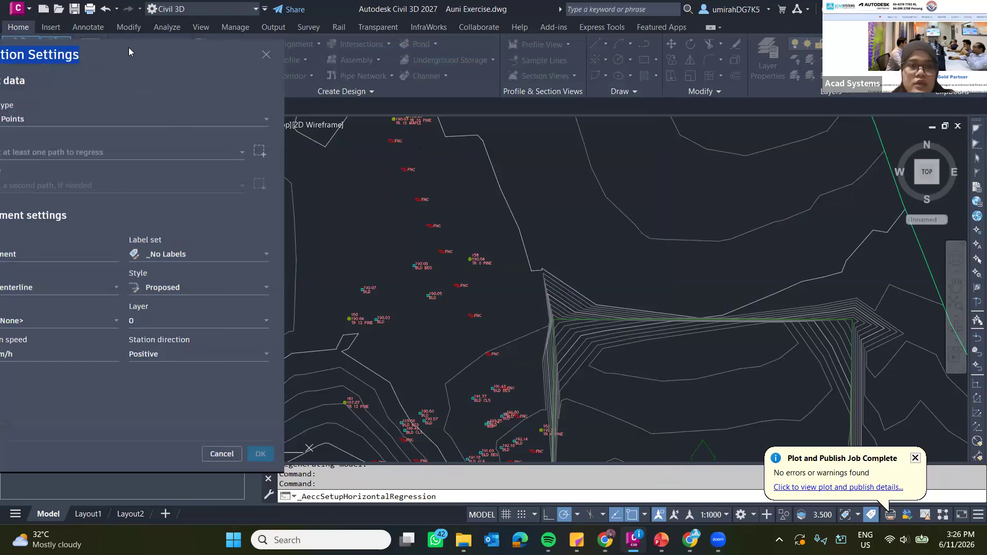
pyautogui.moveTo(128, 48); pyautogui.dragTo(518, 35)
# Select the eleven FNC fence COGO points running in a line west of the graded platform as Path 1.
pyautogui.click(647, 140)
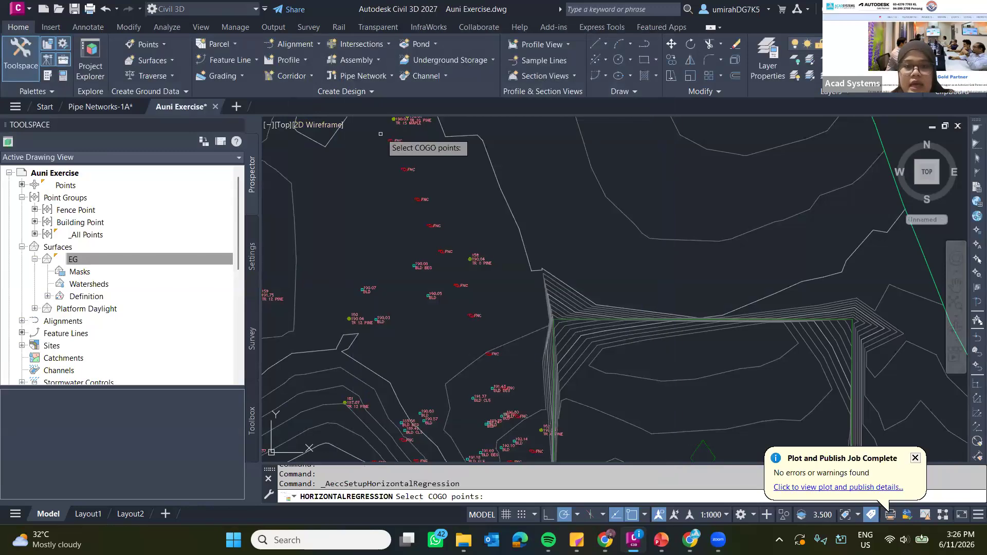
pyautogui.moveTo(395, 140)
pyautogui.mouseDown()
pyautogui.moveTo(459, 232)
pyautogui.moveTo(430, 252)
pyautogui.mouseUp()
pyautogui.click(434, 180)
pyautogui.click(489, 327)
pyautogui.click(447, 269)
pyautogui.click(442, 253)
pyautogui.click(503, 389)
pyautogui.scroll(8, 515, 398)
pyautogui.scroll(3, 509, 370)
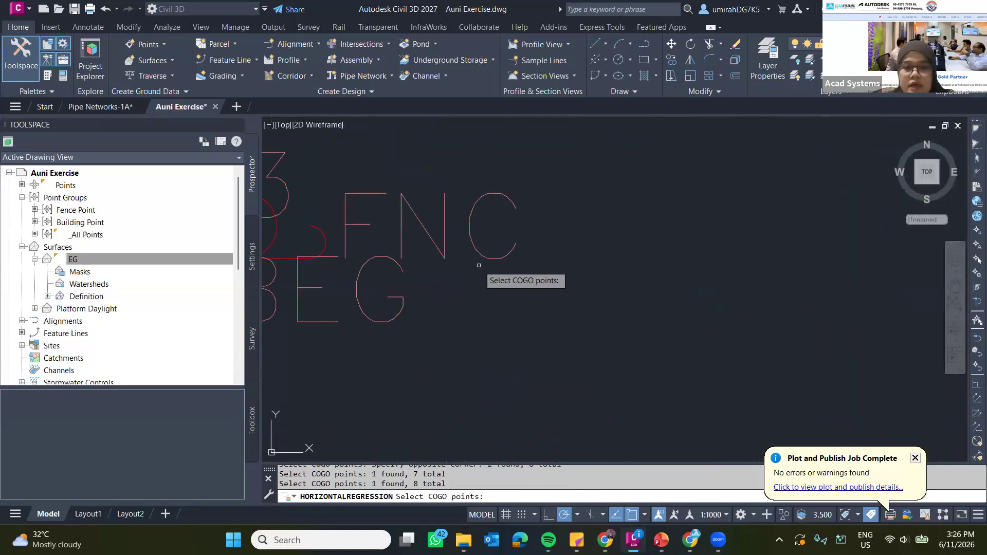
pyautogui.click(475, 243)
pyautogui.scroll(-8, 484, 239)
pyautogui.scroll(-4, 484, 240)
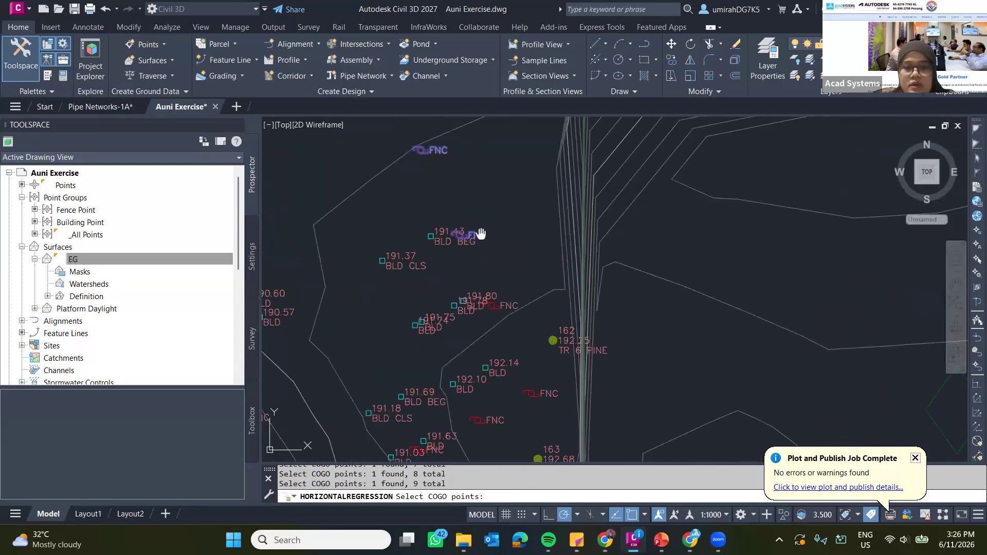
pyautogui.click(502, 285)
pyautogui.click(537, 369)
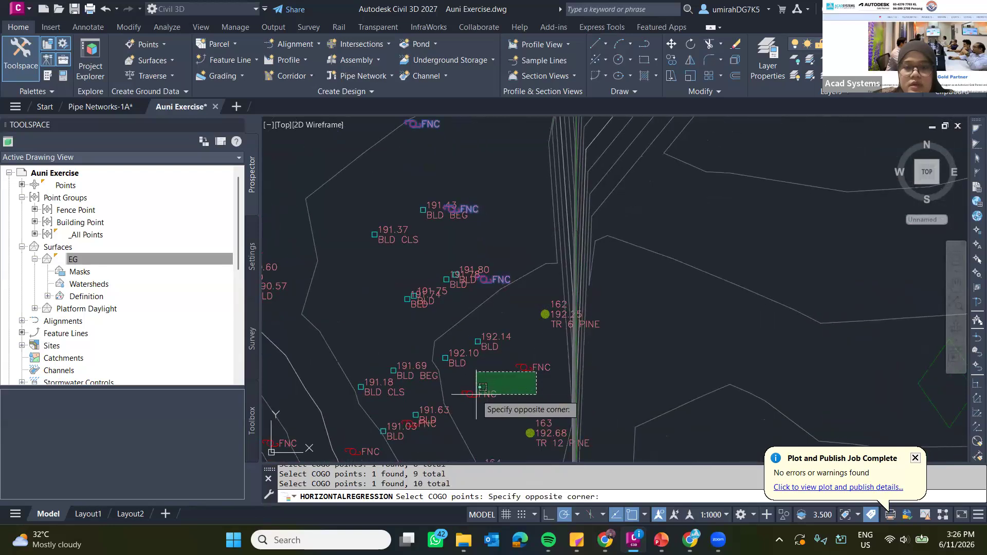
pyautogui.click(544, 370)
pyautogui.click(542, 367)
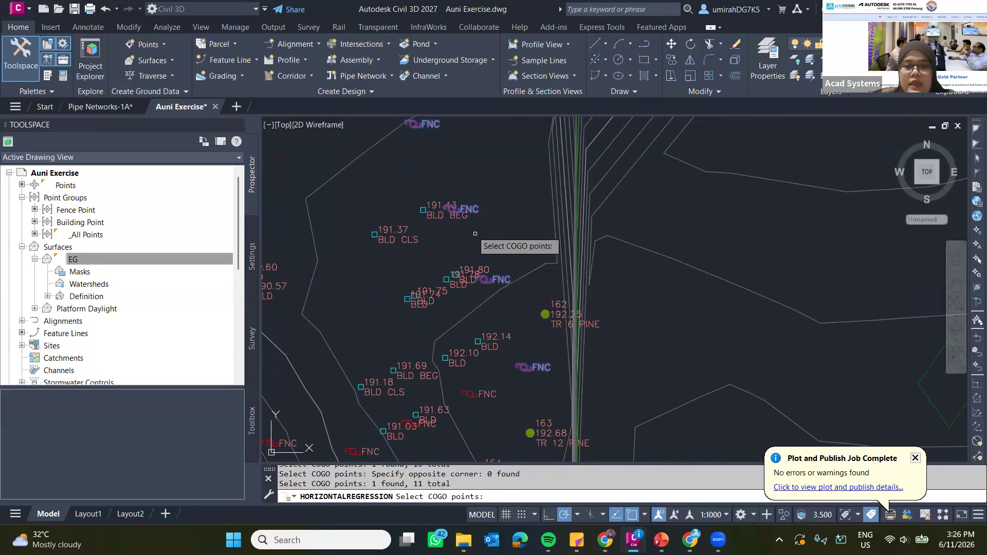
pyautogui.scroll(-4, 471, 229)
pyautogui.moveTo(482, 250); pyautogui.dragTo(501, 302, button='middle')
pyautogui.moveTo(496, 343); pyautogui.dragTo(528, 399, button='middle')
pyautogui.press('Return')
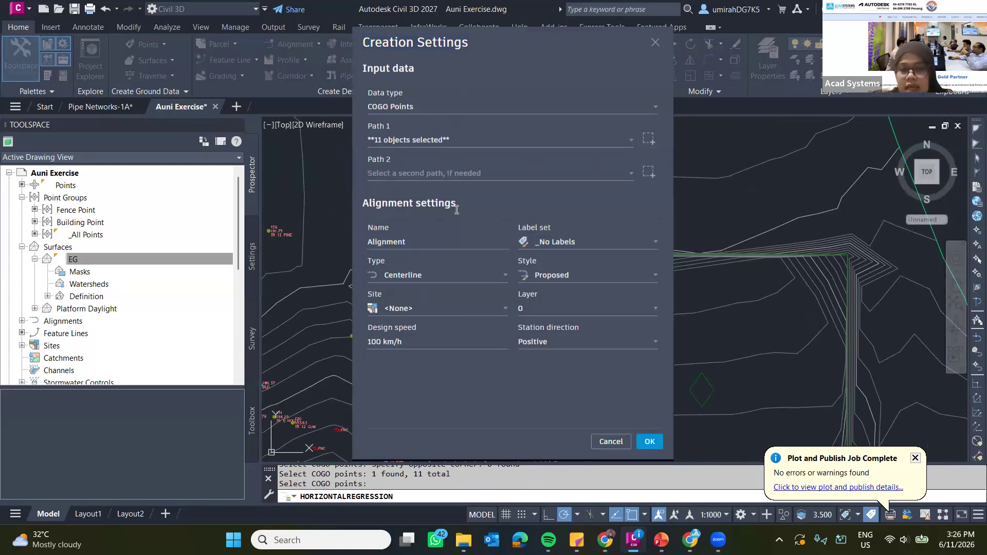
# Name the alignment Alignment A, assign the Major and Minor only label set and Site 1, and accept the creation settings.
pyautogui.click(432, 243)
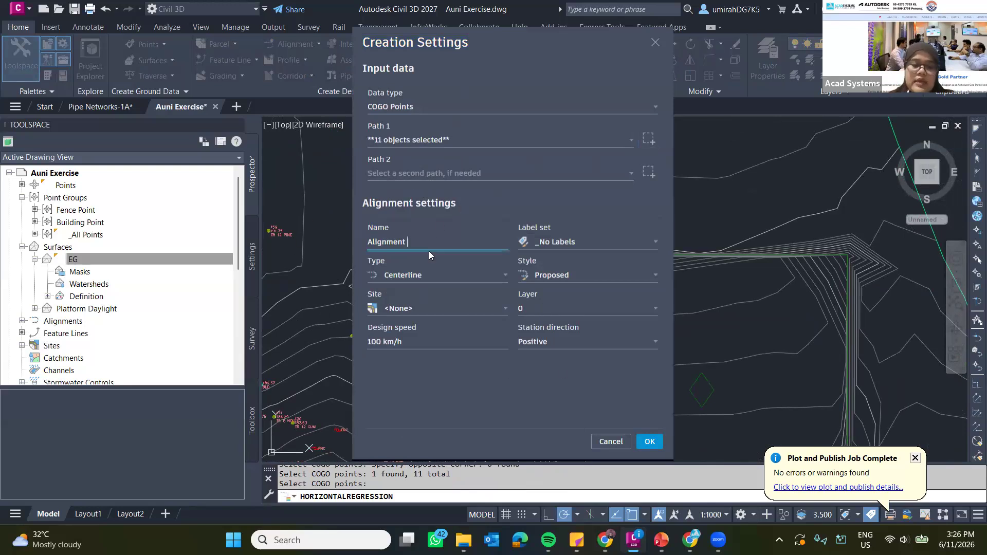
pyautogui.write('A')
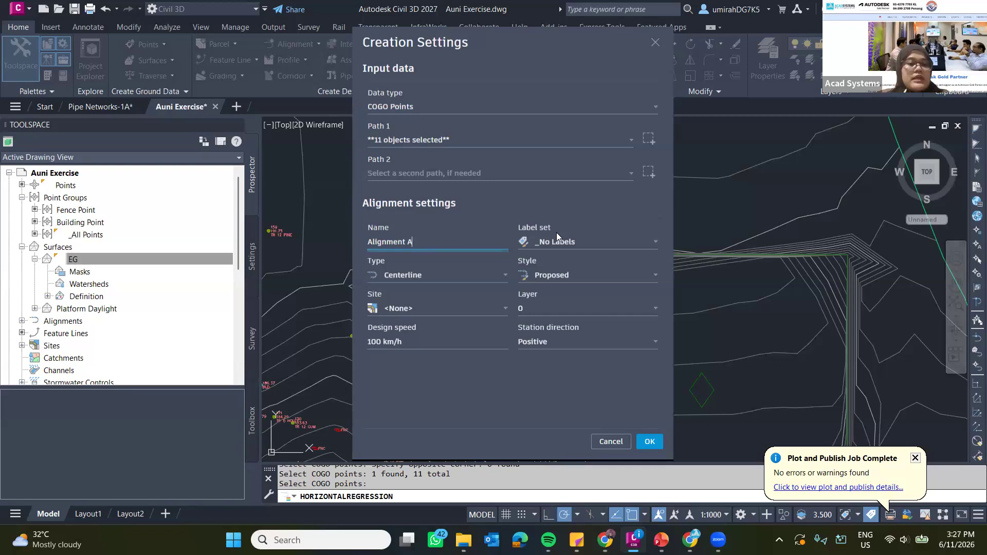
pyautogui.click(567, 242)
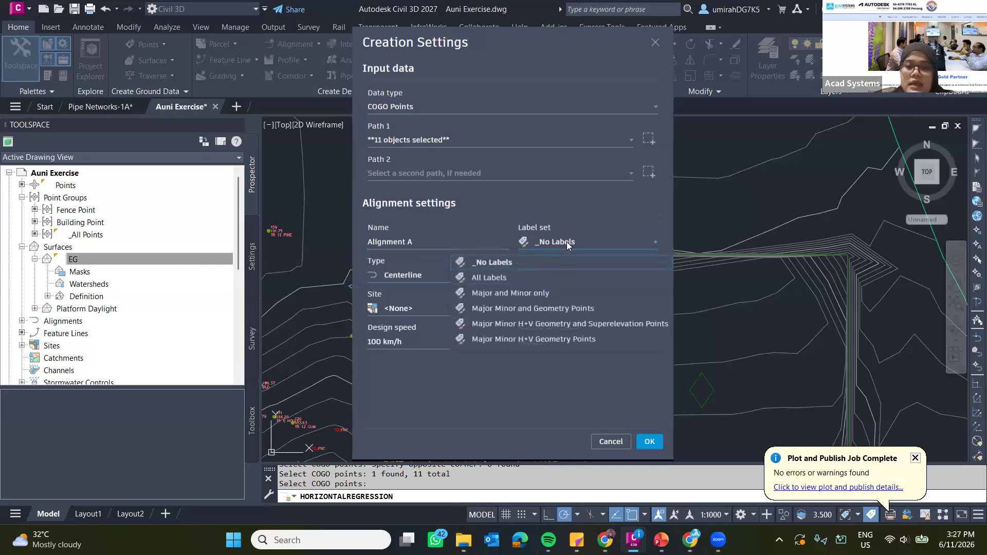
pyautogui.click(508, 293)
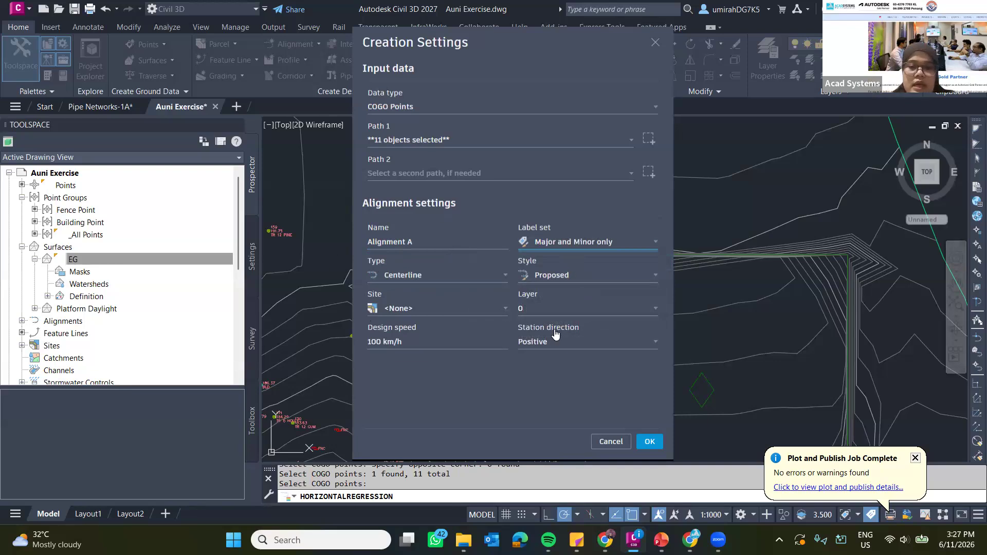
pyautogui.click(432, 316)
pyautogui.click(388, 326)
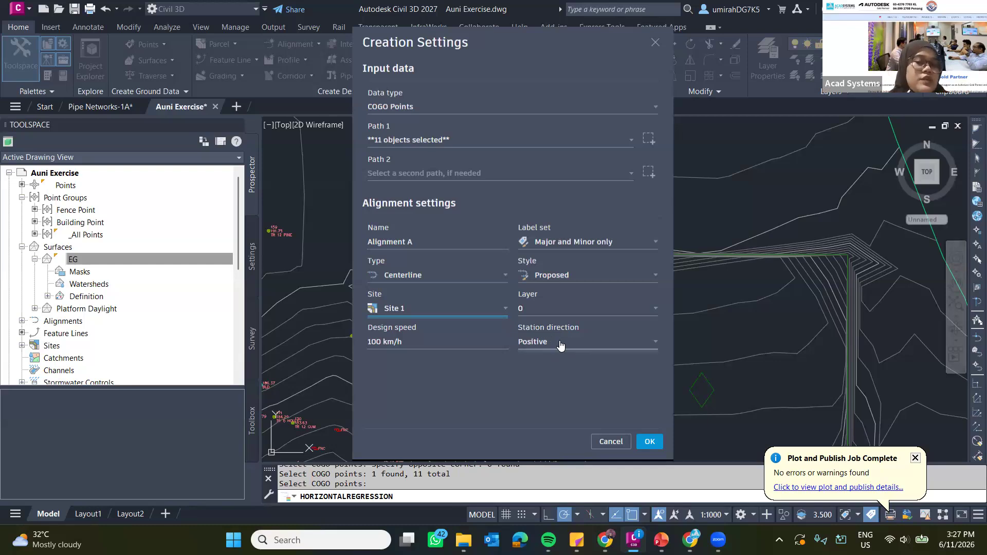
pyautogui.tripleClick(516, 44)
pyautogui.moveTo(505, 45); pyautogui.dragTo(13, 27)
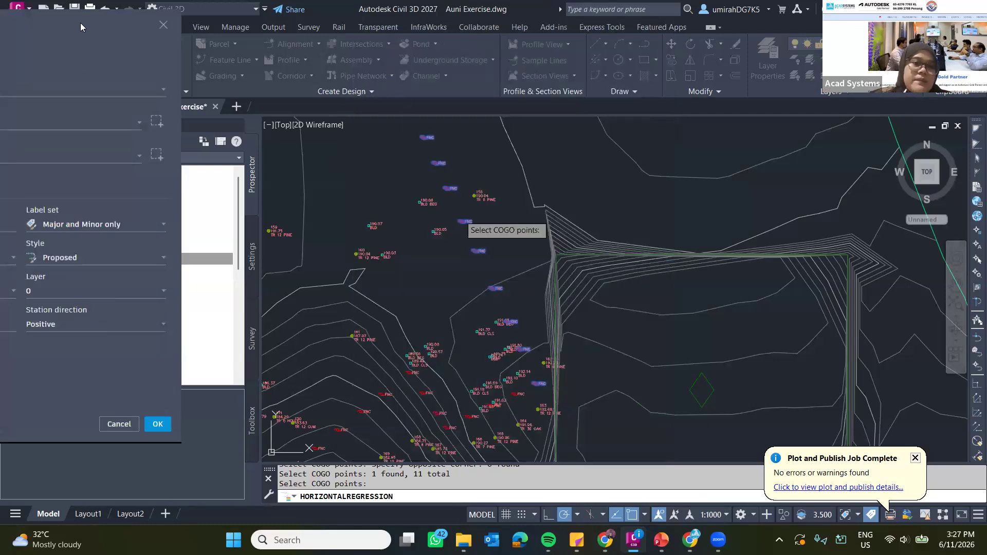
pyautogui.press('Return')
pyautogui.click(588, 451)
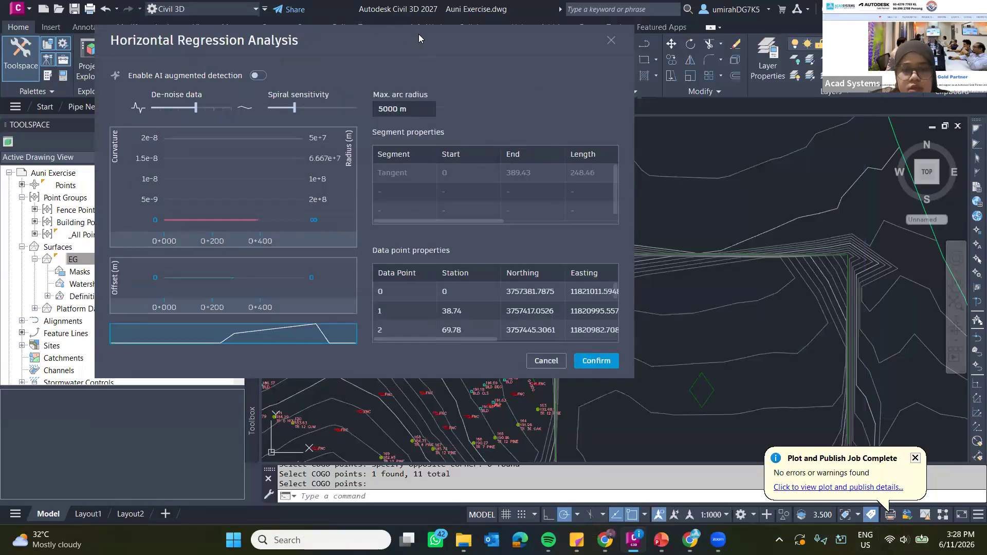
# Highlight the tangent segment from the segment properties in the drawing and inspect its fit along the fence points.
pyautogui.moveTo(419, 34); pyautogui.dragTo(188, 59)
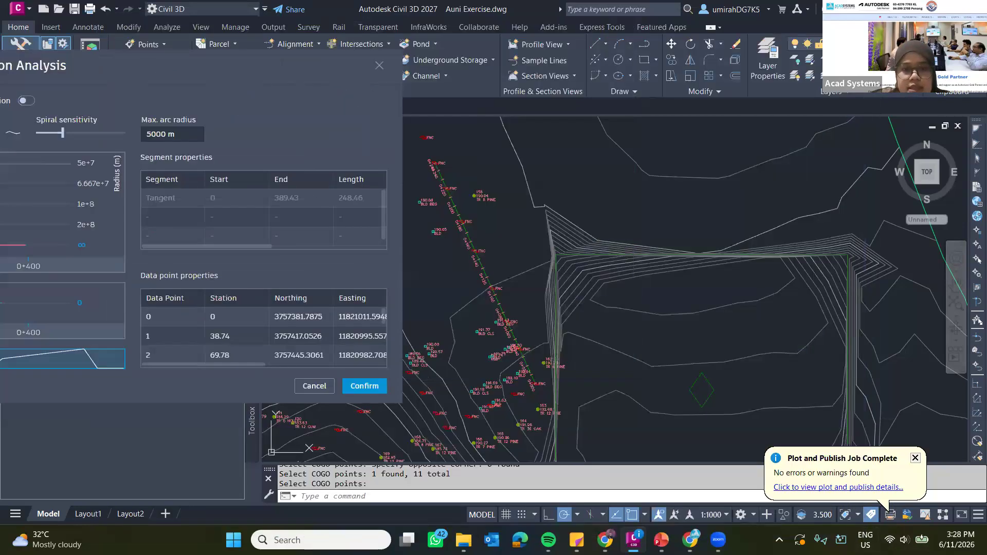
pyautogui.click(177, 197)
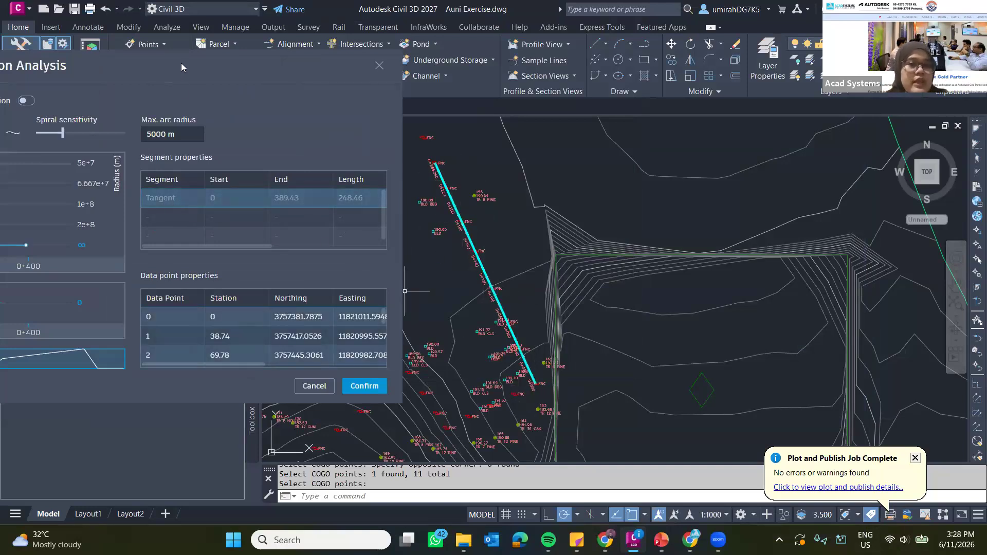
pyautogui.moveTo(185, 62); pyautogui.dragTo(181, 56)
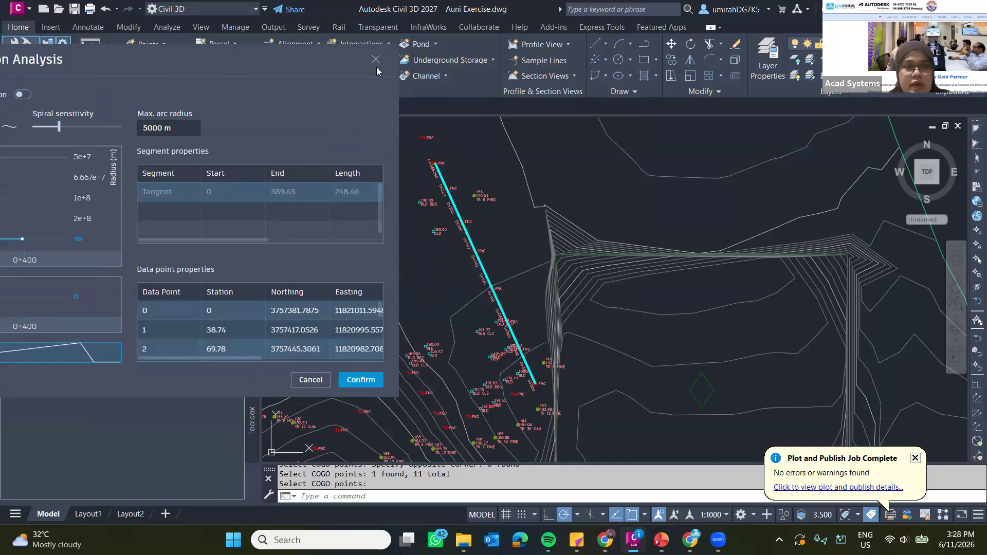
# Set the regression's maximum arc radius to 200 m.
pyautogui.moveTo(195, 56); pyautogui.dragTo(542, 70)
pyautogui.doubleClick(529, 143)
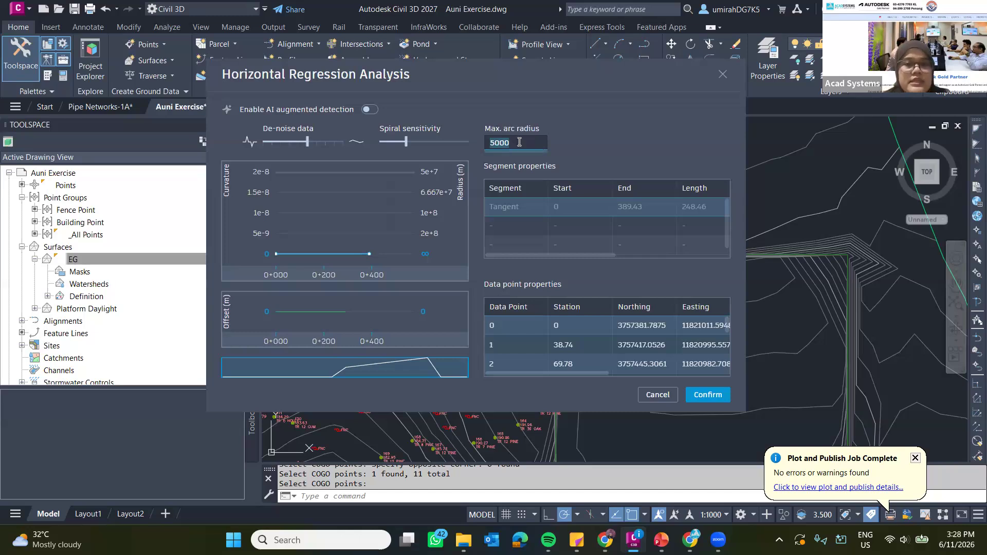
pyautogui.write('20')
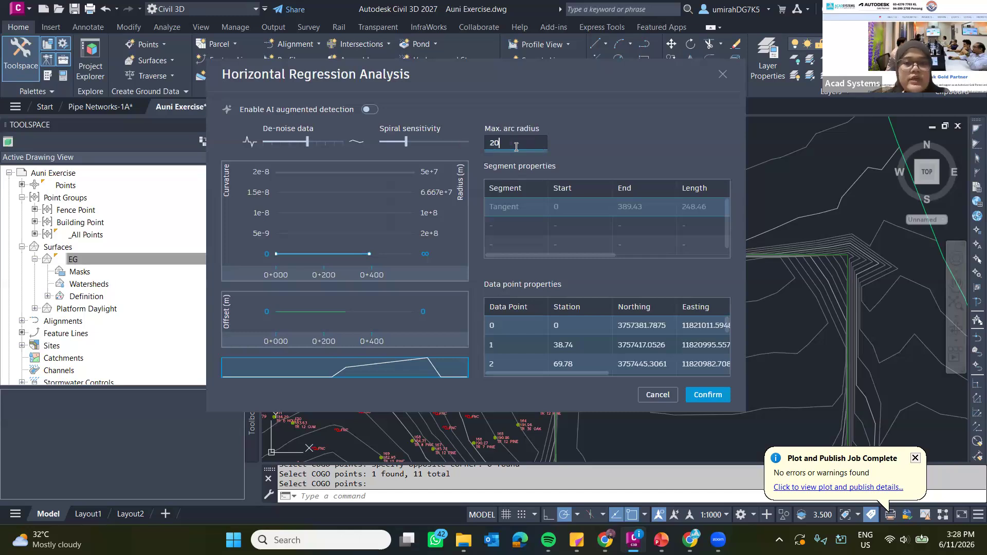
pyautogui.write('0')
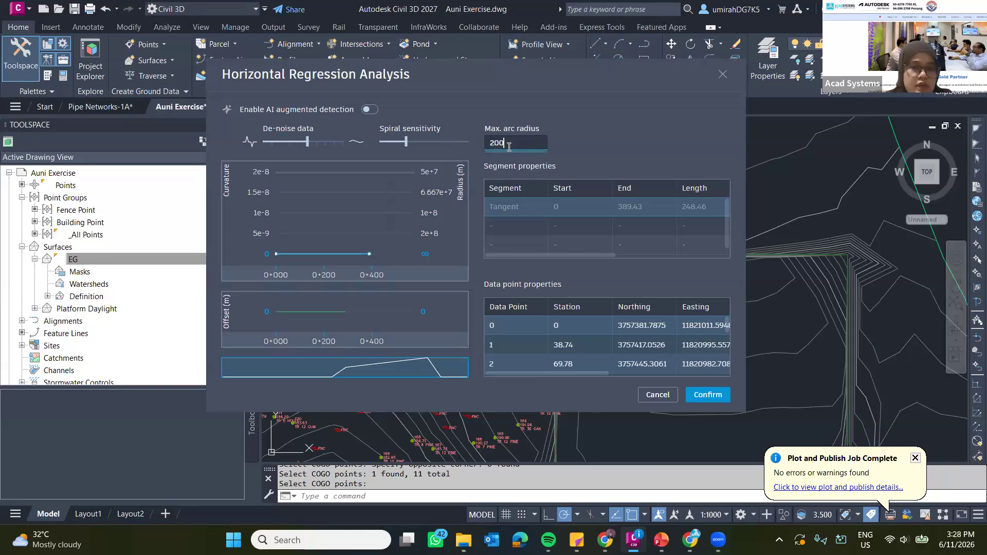
pyautogui.click(336, 91)
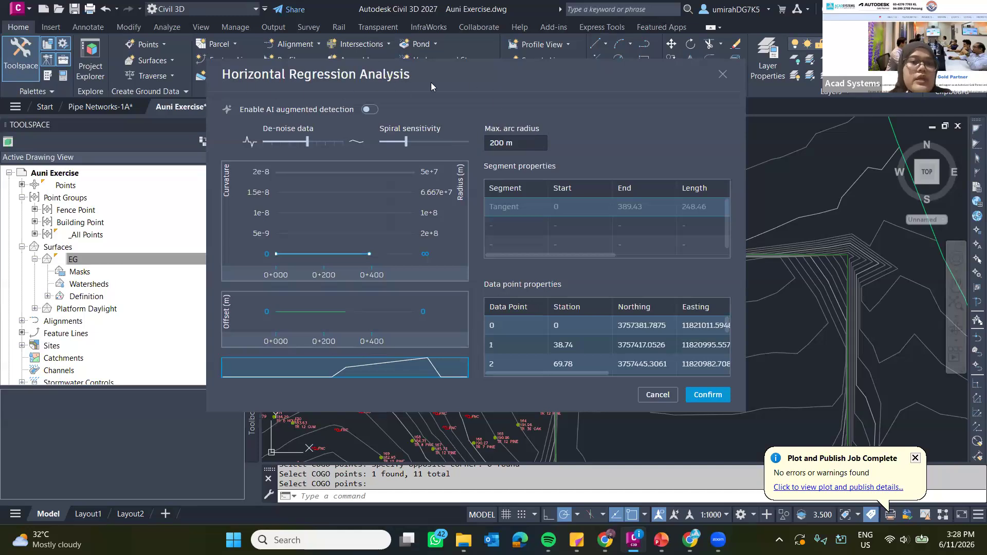
# Inspect the previewed alignment beside the analysis dialog and lower the de-noise data level.
pyautogui.moveTo(231, 75)
pyautogui.mouseDown()
pyautogui.moveTo(517, 63)
pyautogui.moveTo(134, 67)
pyautogui.mouseUp()
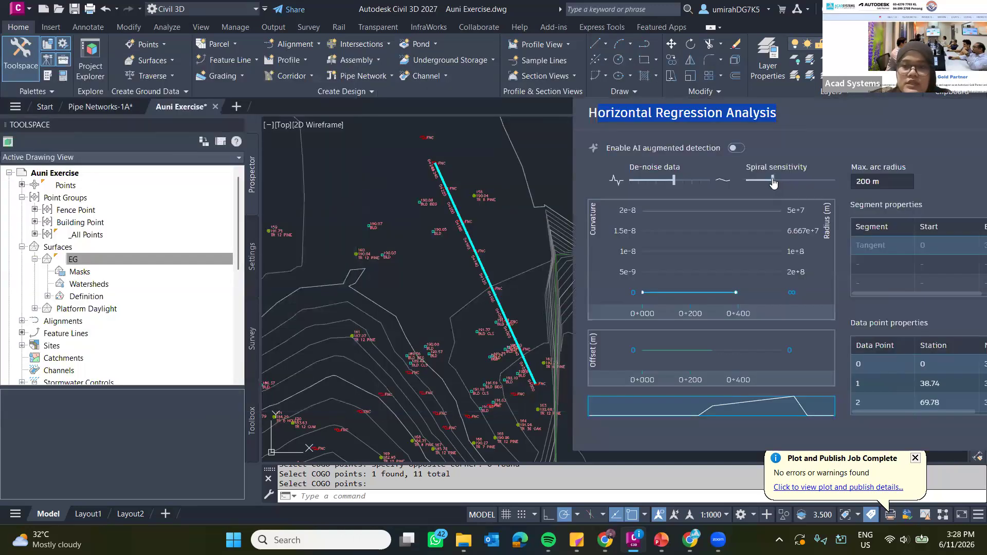
pyautogui.moveTo(772, 181); pyautogui.dragTo(751, 190)
pyautogui.moveTo(678, 189)
pyautogui.mouseDown()
pyautogui.moveTo(641, 190)
pyautogui.moveTo(674, 192)
pyautogui.mouseUp()
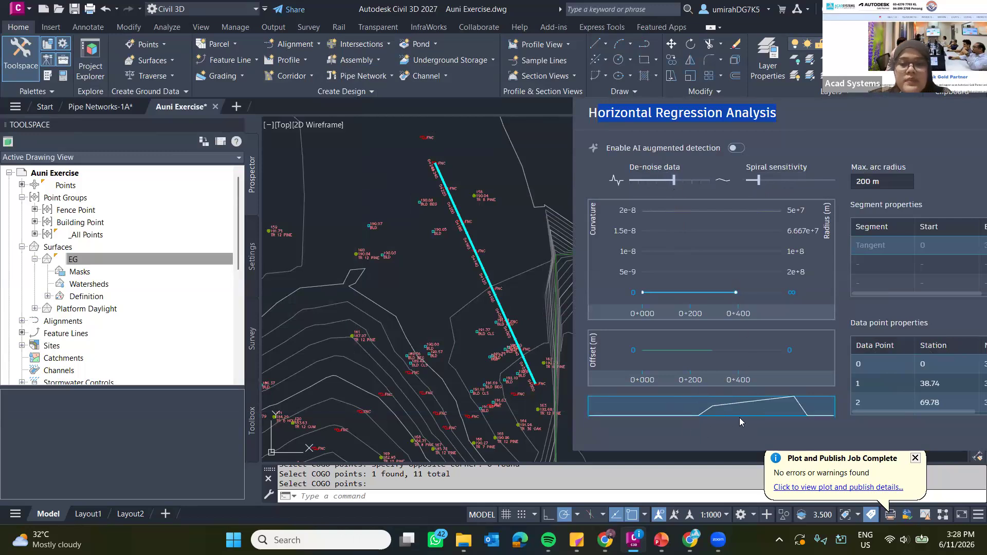
pyautogui.moveTo(673, 182); pyautogui.dragTo(650, 184)
pyautogui.moveTo(768, 113); pyautogui.dragTo(710, 97)
pyautogui.click(926, 111)
pyautogui.moveTo(761, 114); pyautogui.dragTo(755, 86)
pyautogui.moveTo(877, 103); pyautogui.dragTo(553, 59)
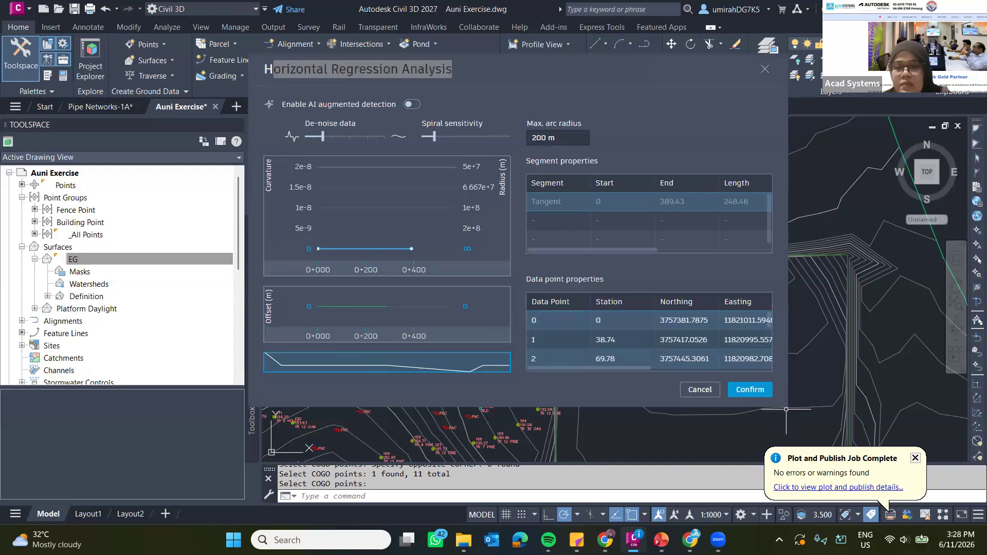
# Look through the regression's data point properties, then enable AI augmented detection and accept the algorithm change.
pyautogui.scroll(-4, 656, 360)
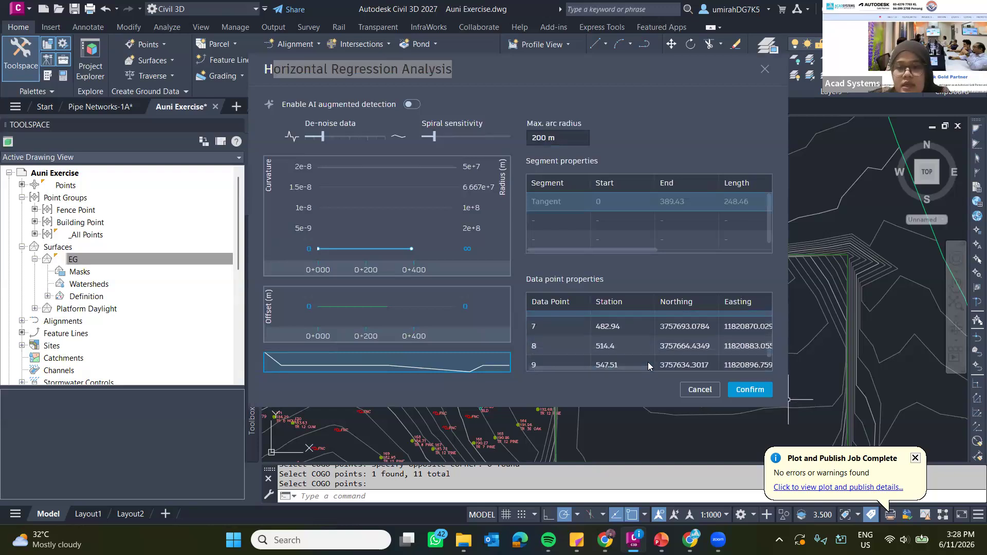
pyautogui.scroll(4, 628, 333)
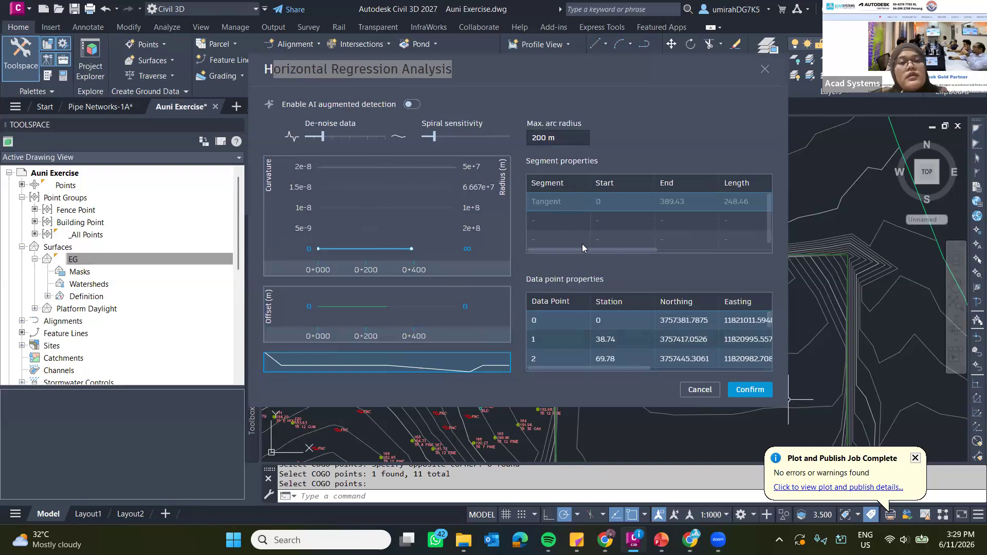
pyautogui.click(421, 70)
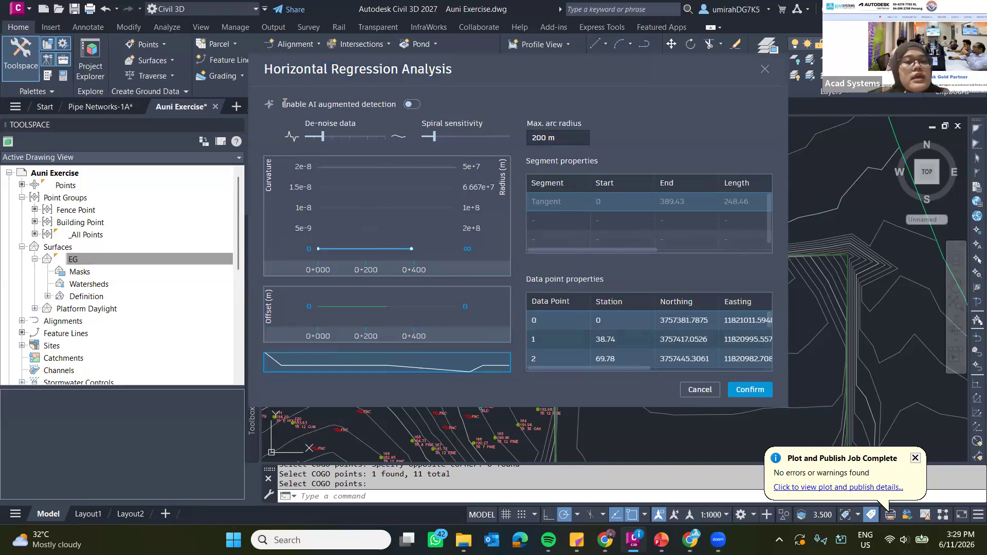
pyautogui.moveTo(283, 103); pyautogui.dragTo(386, 102)
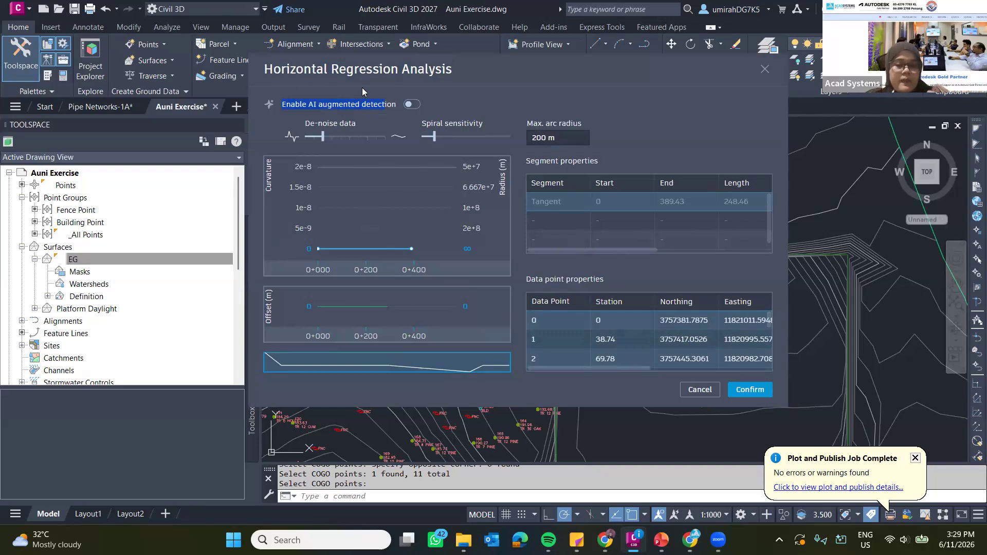
pyautogui.click(411, 104)
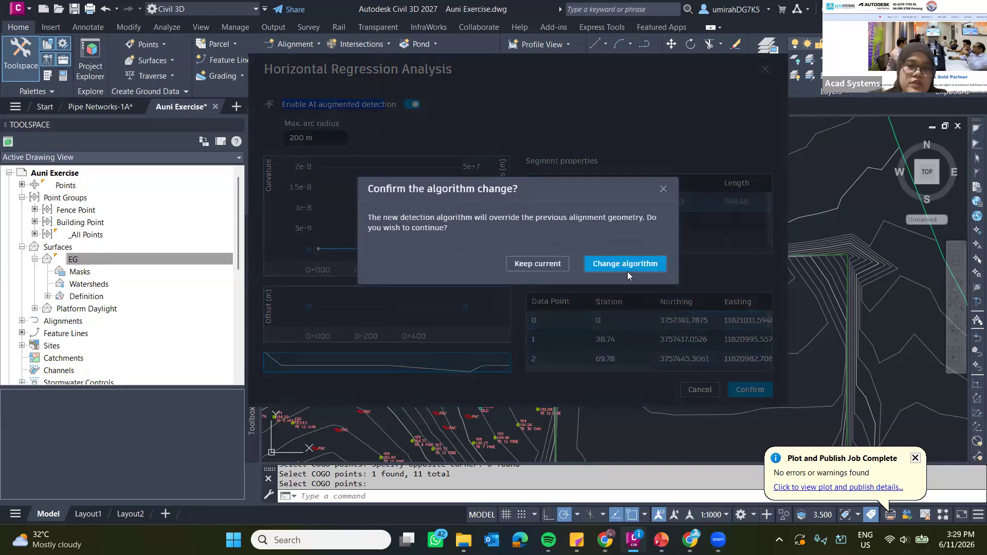
pyautogui.click(627, 272)
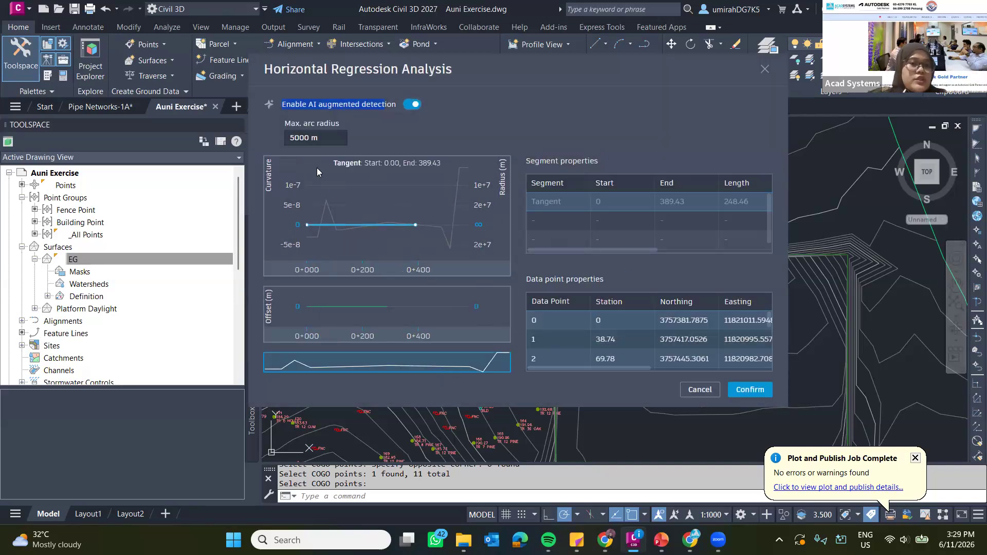
# Confirm the regression to create the alignment and inspect its course and station labels along the fence points.
pyautogui.moveTo(408, 228)
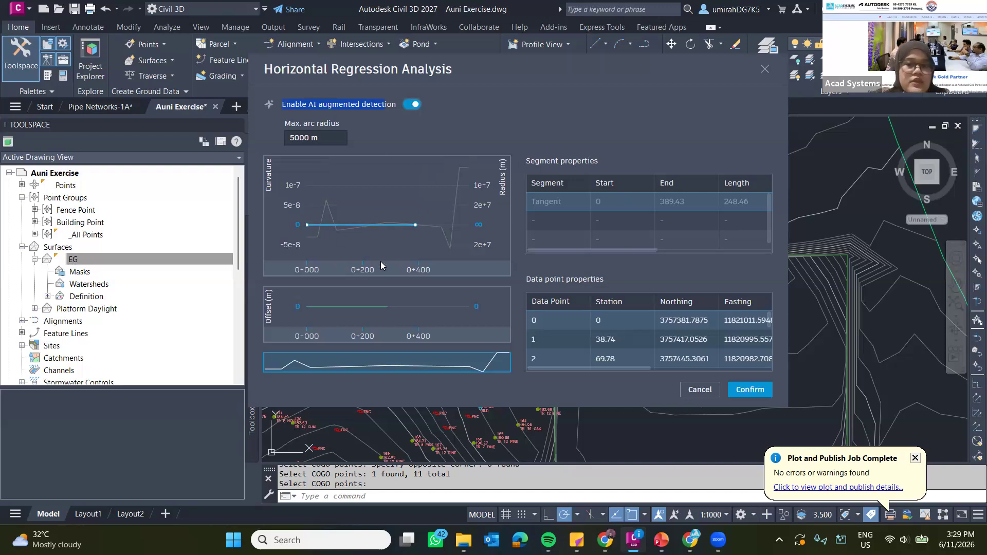
pyautogui.click(763, 393)
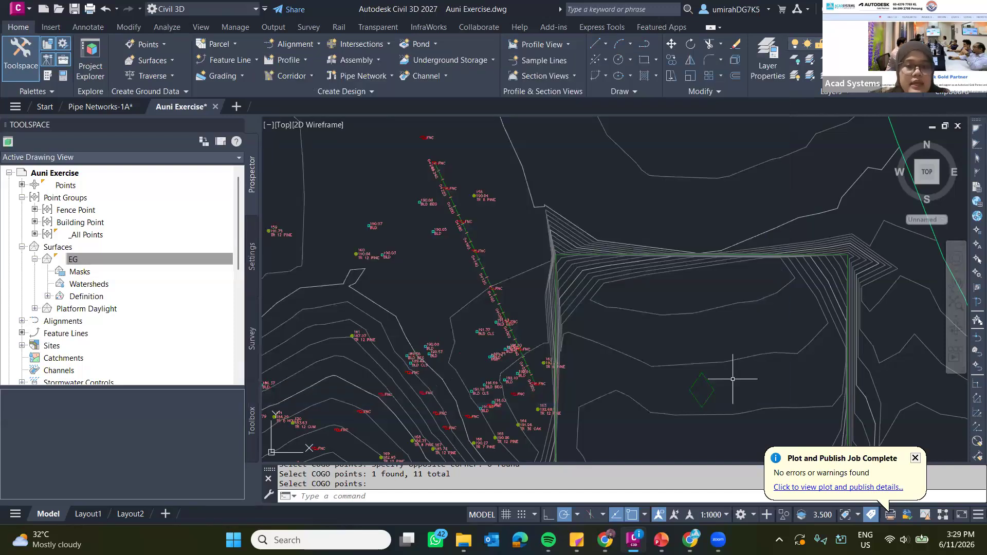
pyautogui.scroll(5, 476, 261)
pyautogui.scroll(-5, 475, 255)
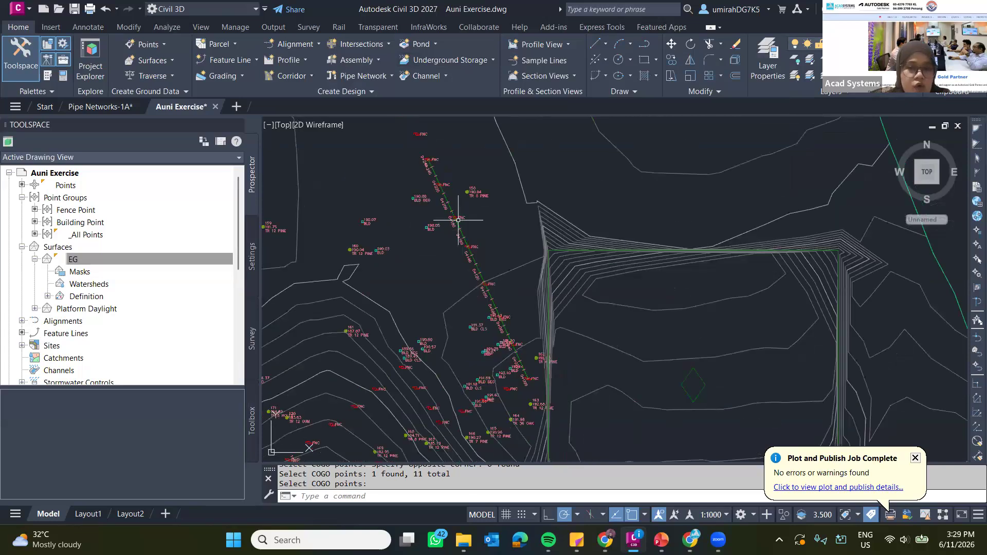
pyautogui.scroll(4, 440, 182)
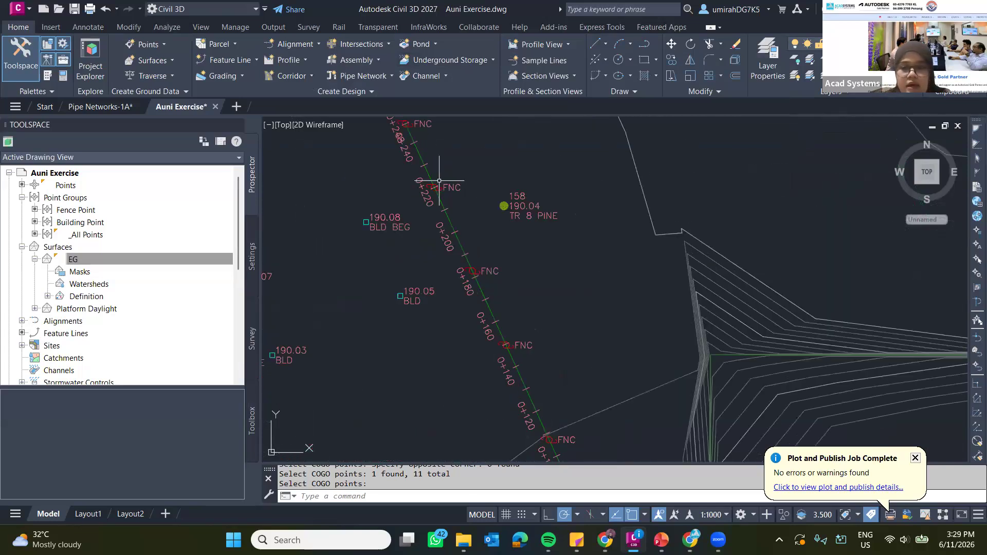
pyautogui.scroll(-4, 474, 233)
pyautogui.moveTo(532, 369)
pyautogui.mouseDown(button='middle')
pyautogui.moveTo(478, 286)
pyautogui.moveTo(481, 265)
pyautogui.mouseUp(button='middle')
pyautogui.scroll(-2, 475, 281)
# Switch to the PowerPoint presentation, review the Drainage Design Update text on the new features slide, and return to Civil 3D.
pyautogui.hotkey('alt', 'Tab')
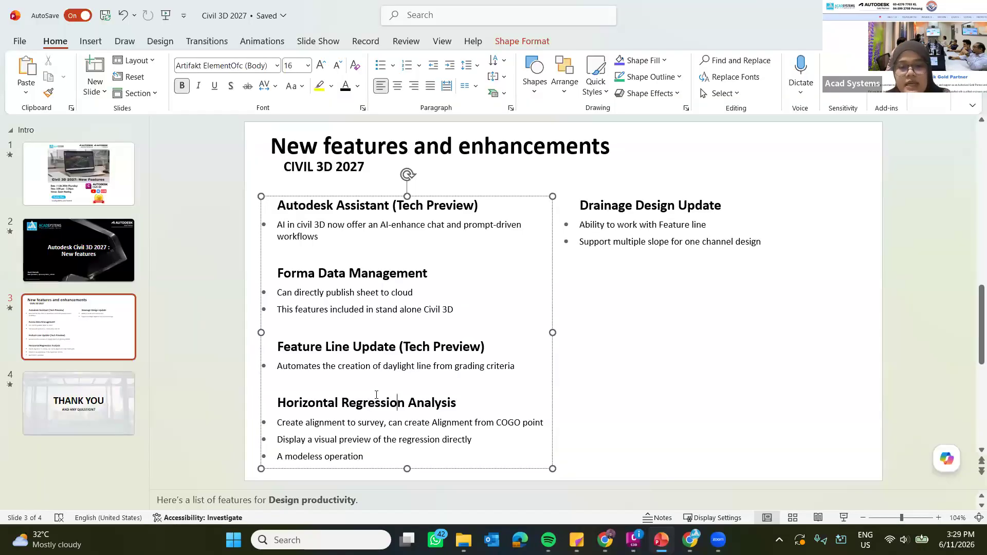
pyautogui.click(652, 220)
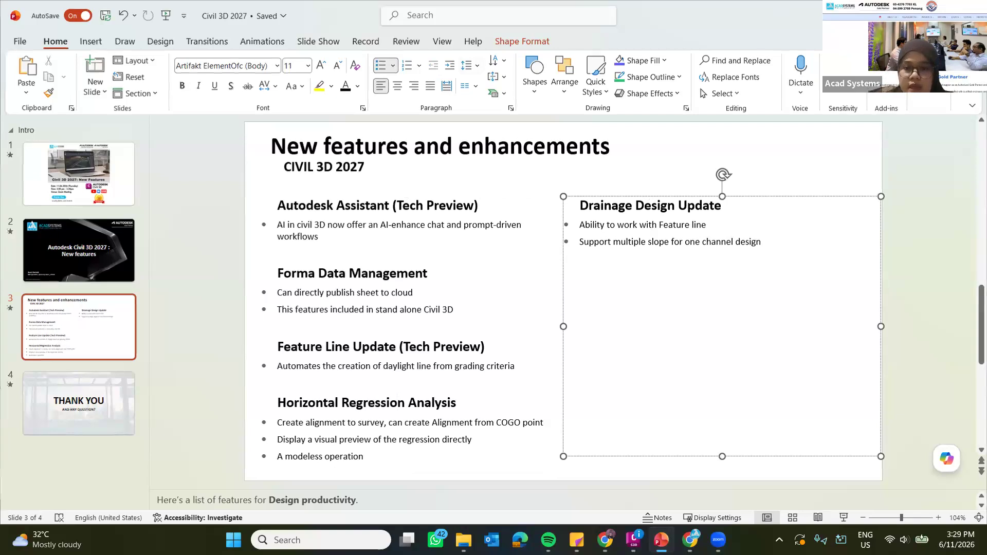
pyautogui.click(914, 11)
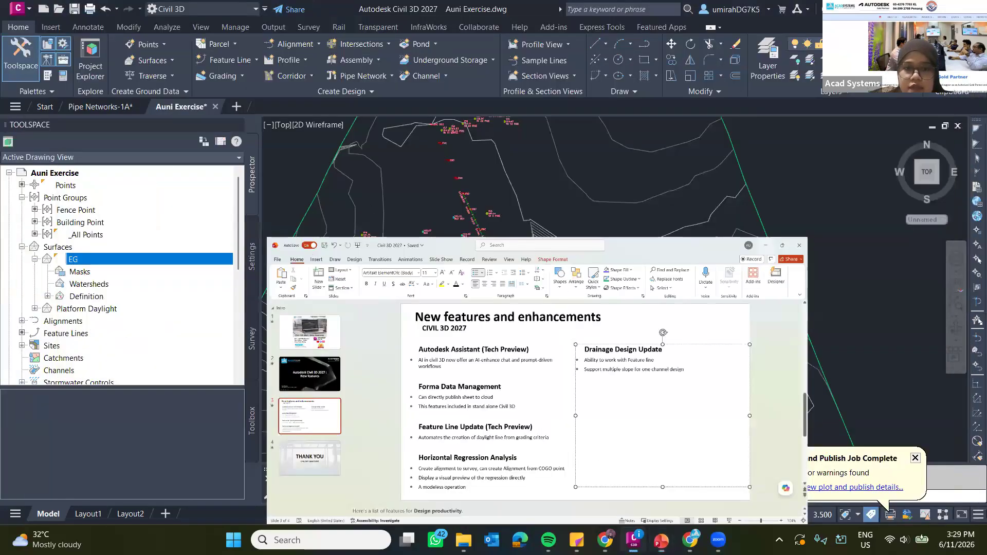
# Start creating a channel for the curved line below the platform, with the default name template and the Standard style.
pyautogui.scroll(-4, 547, 306)
pyautogui.moveTo(546, 306); pyautogui.dragTo(470, 202, button='middle')
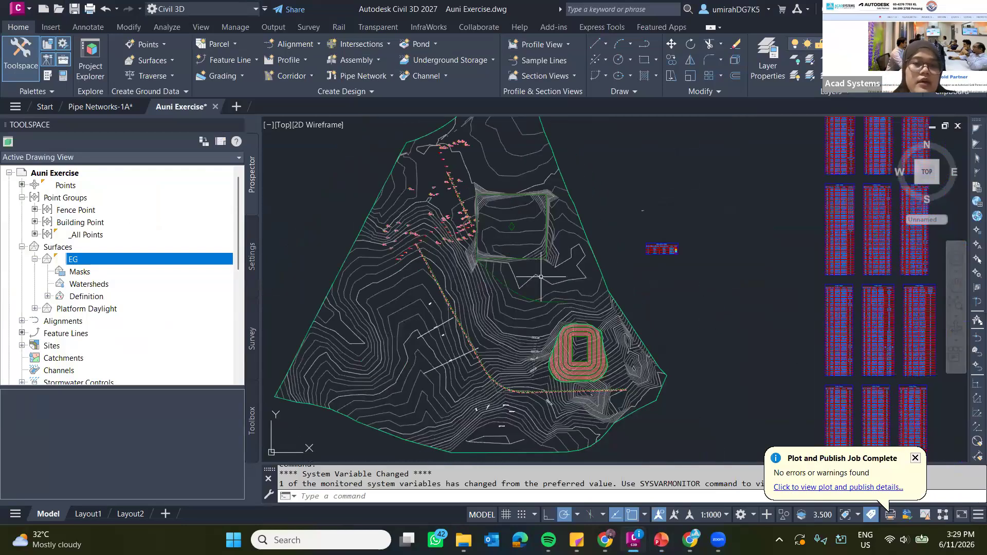
pyautogui.scroll(5, 517, 284)
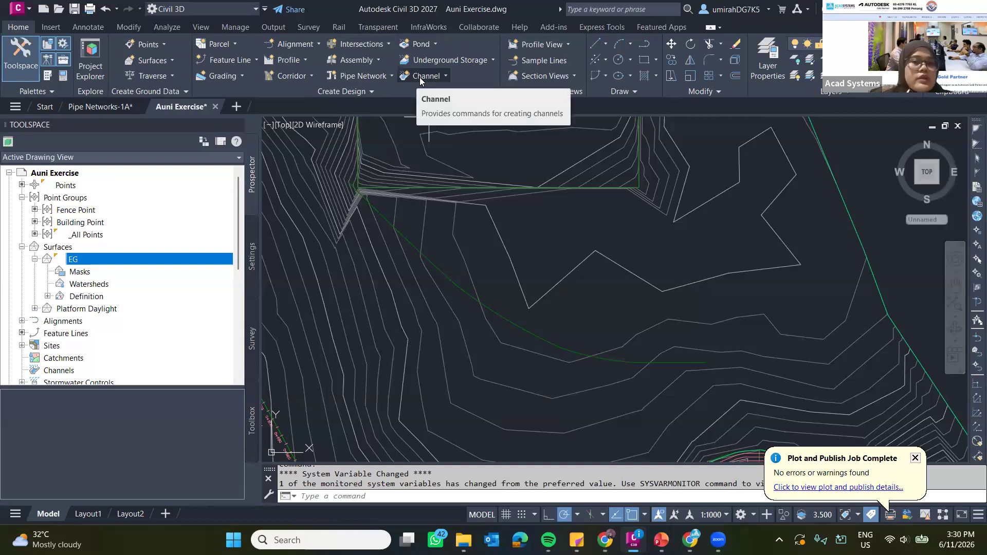
pyautogui.click(422, 76)
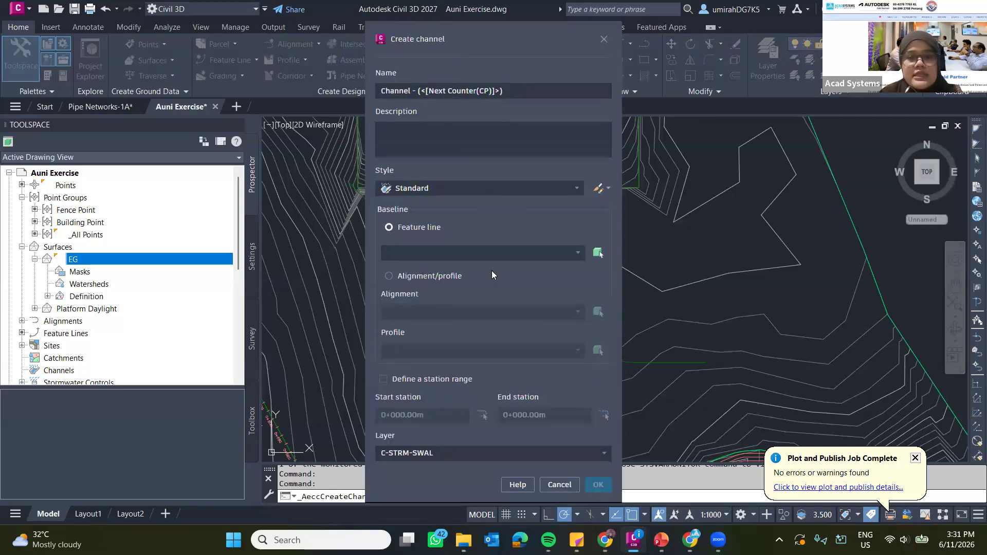
pyautogui.click(524, 95)
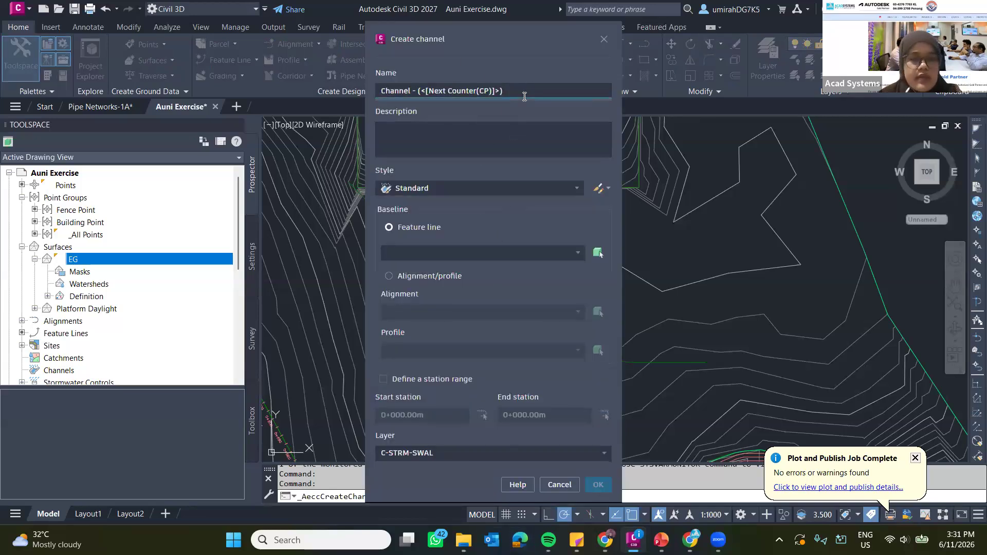
pyautogui.click(423, 187)
pyautogui.click(428, 209)
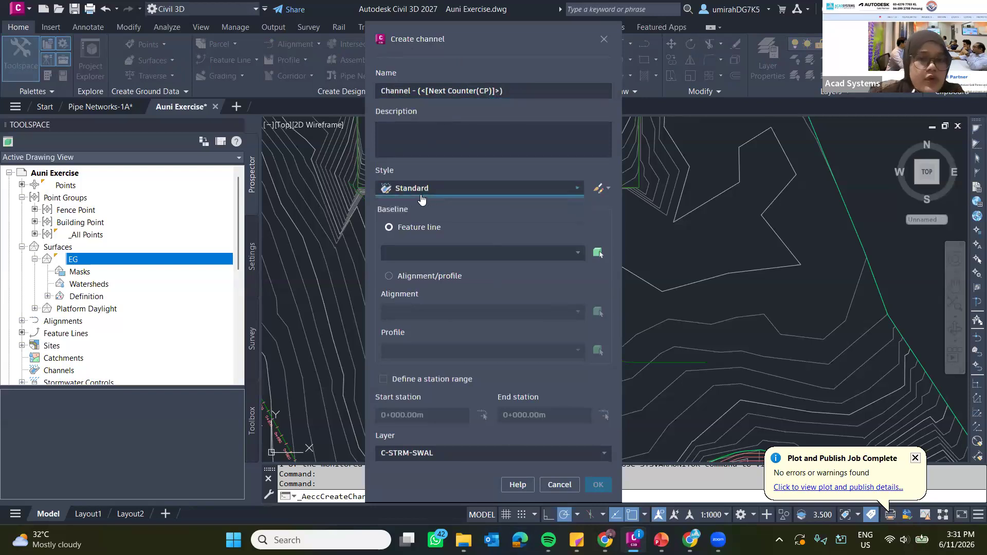
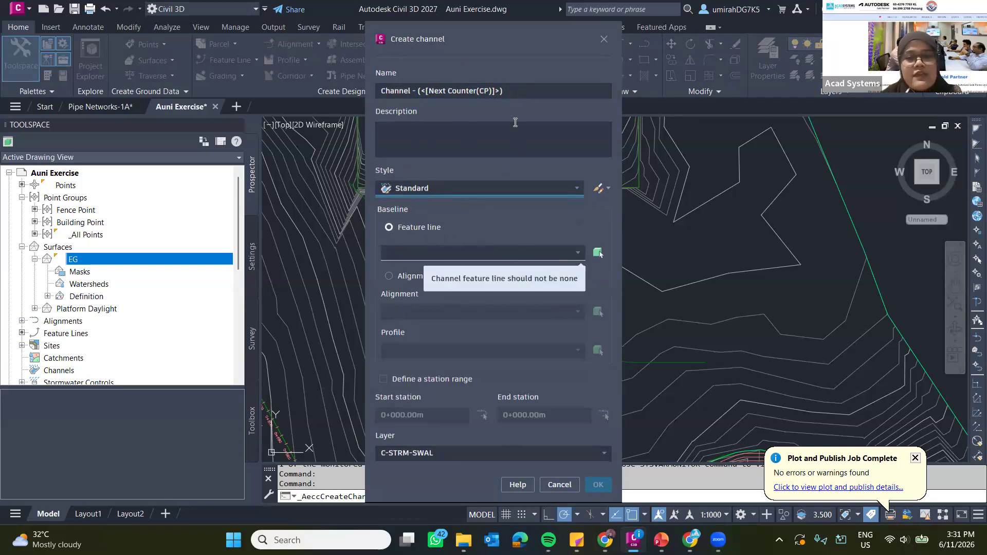
# Set the feature line Channel 1 as the channel's baseline and create the channel.
pyautogui.click(542, 253)
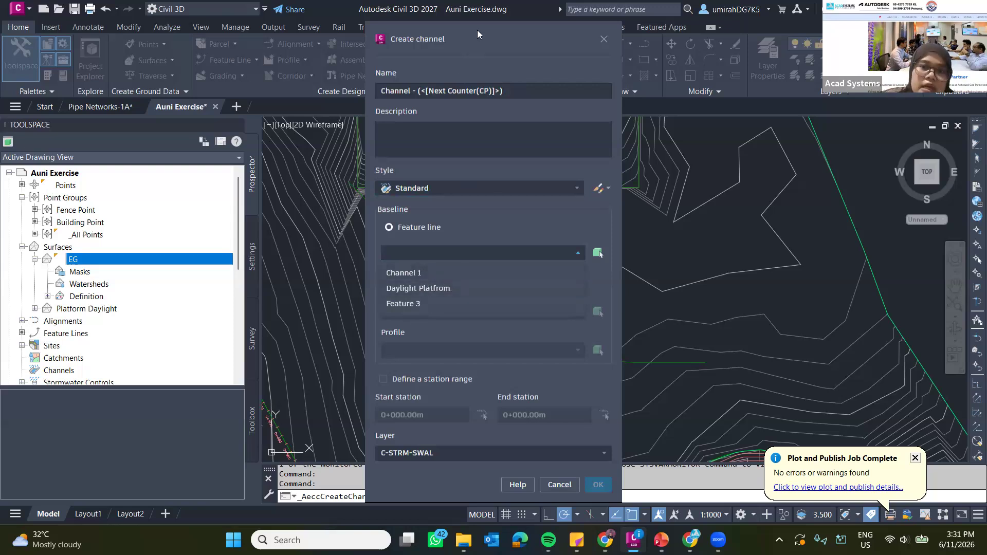
pyautogui.moveTo(477, 34)
pyautogui.mouseDown()
pyautogui.moveTo(95, 56)
pyautogui.moveTo(580, 55)
pyautogui.mouseUp()
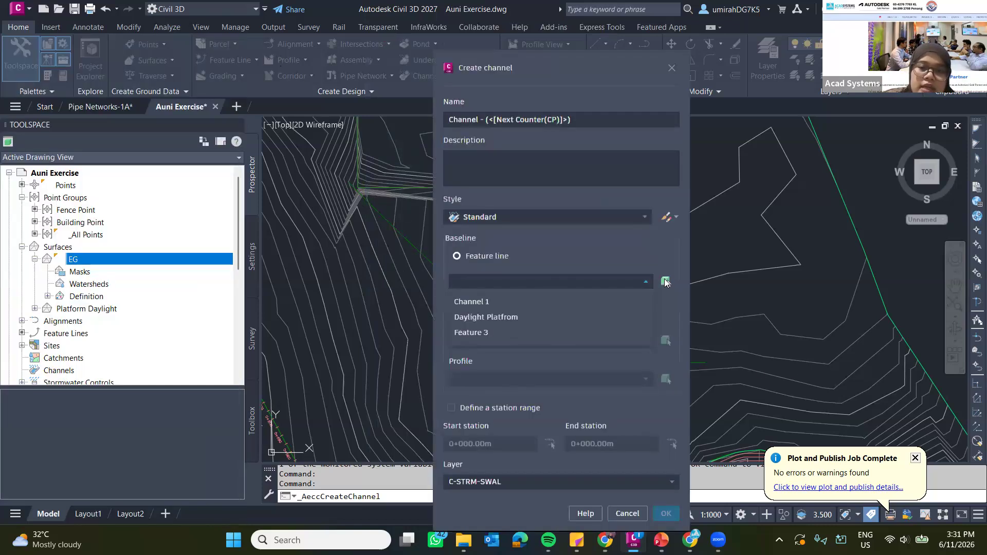
pyautogui.click(479, 304)
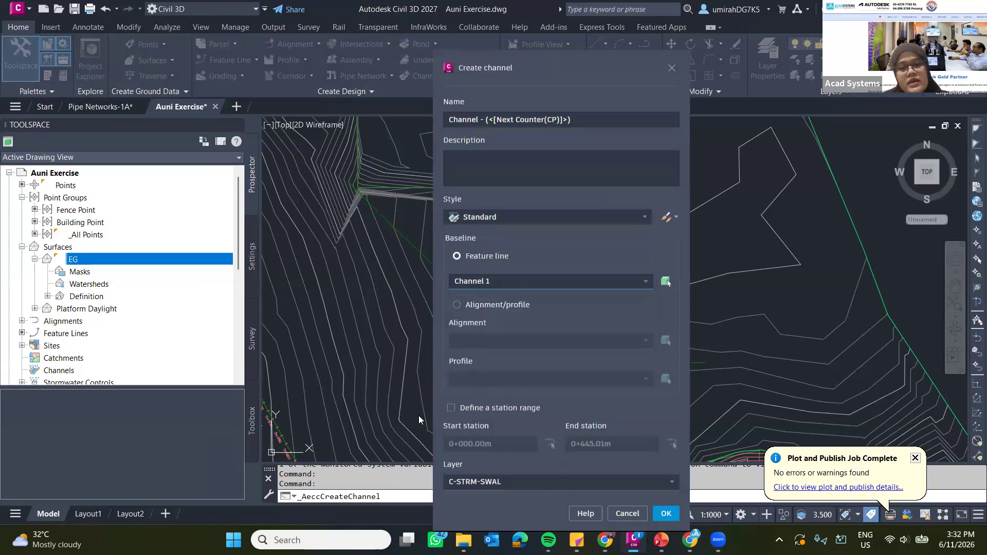
pyautogui.click(665, 514)
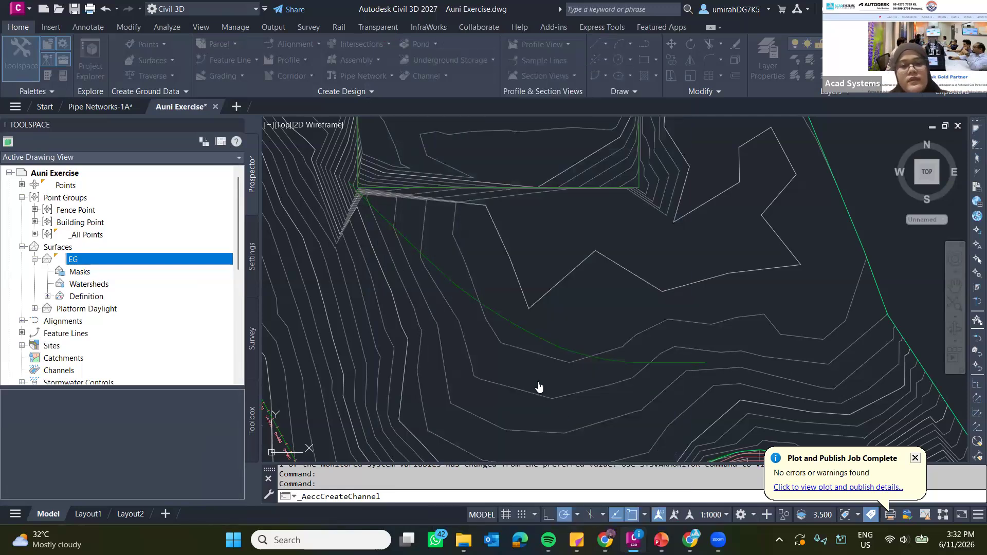
# Examine the new channel's course and step-downs in 3D, and the trapezoidal channel assembly in the top view.
pyautogui.scroll(5, 561, 353)
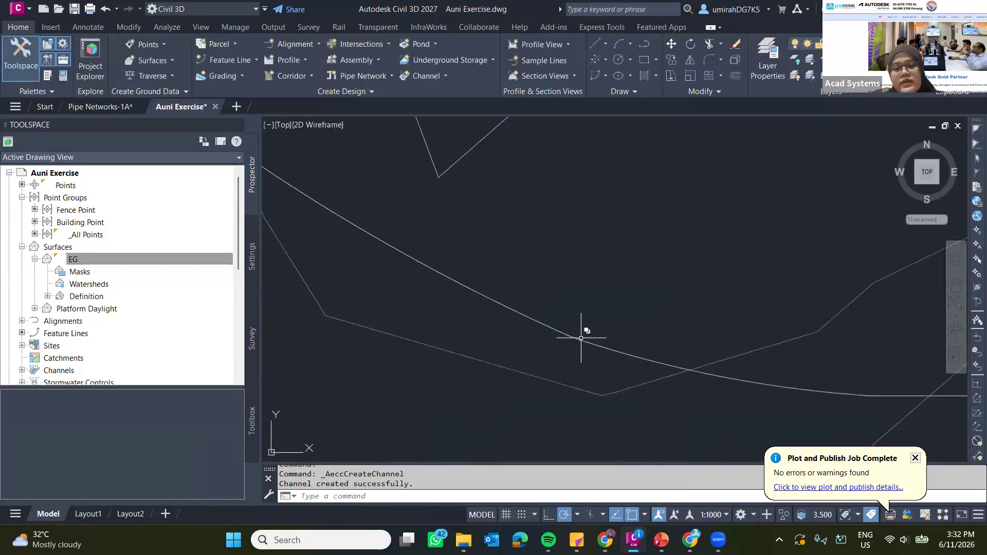
pyautogui.click(582, 339)
pyautogui.click(612, 382)
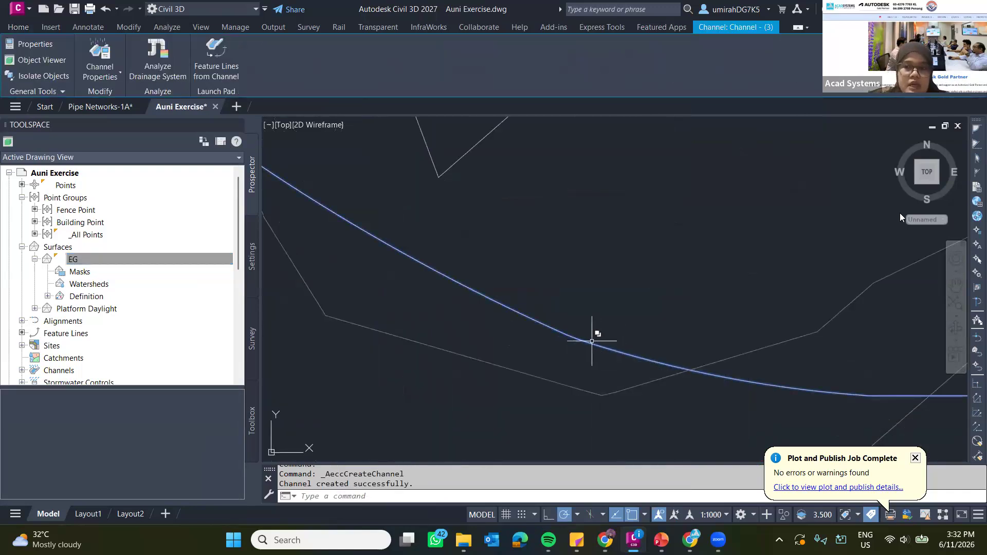
pyautogui.moveTo(914, 183); pyautogui.dragTo(598, 314)
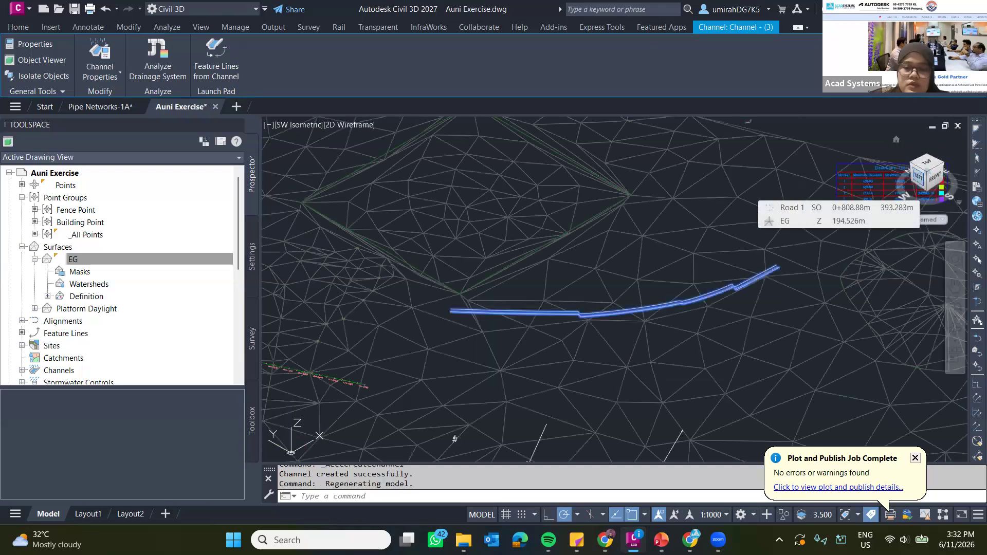
pyautogui.scroll(7, 570, 313)
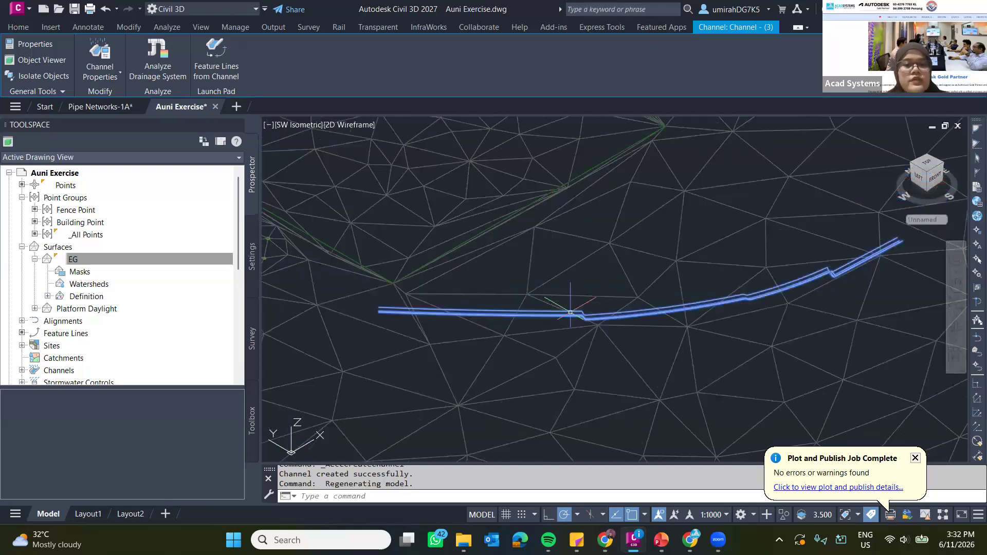
pyautogui.keyDown('shift'); pyautogui.moveTo(577, 310); pyautogui.dragTo(576, 296, button='middle'); pyautogui.keyUp('shift')
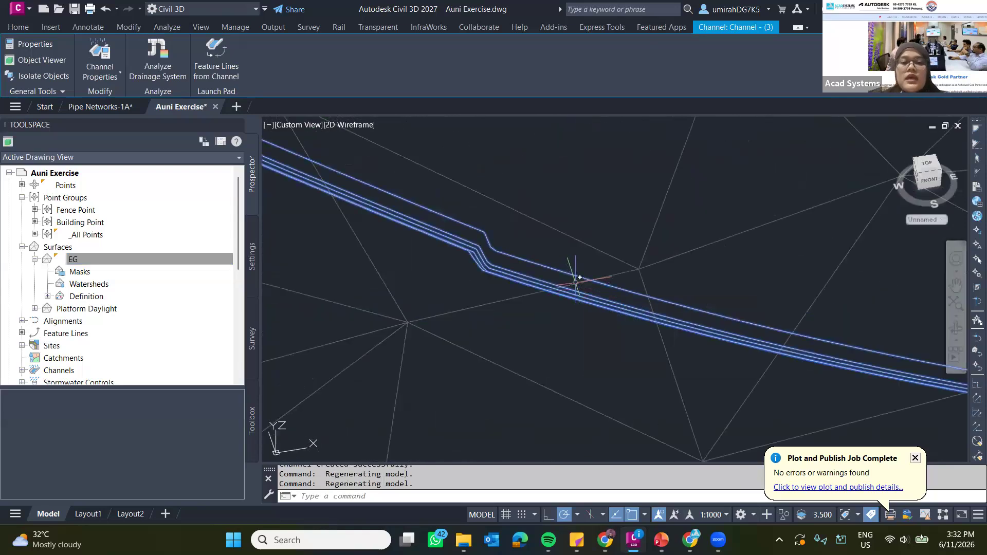
pyautogui.scroll(-3, 482, 231)
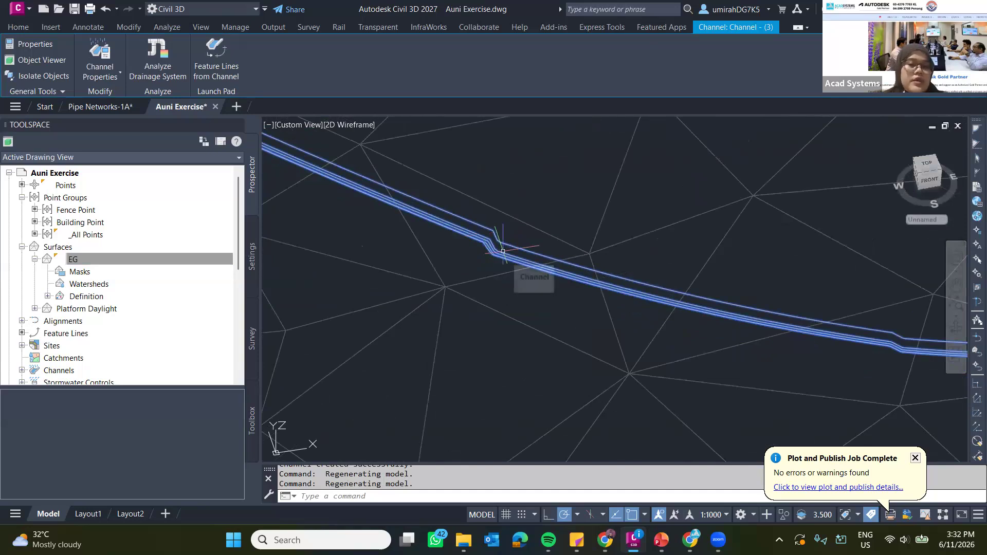
pyautogui.press('Escape')
pyautogui.scroll(3, 501, 248)
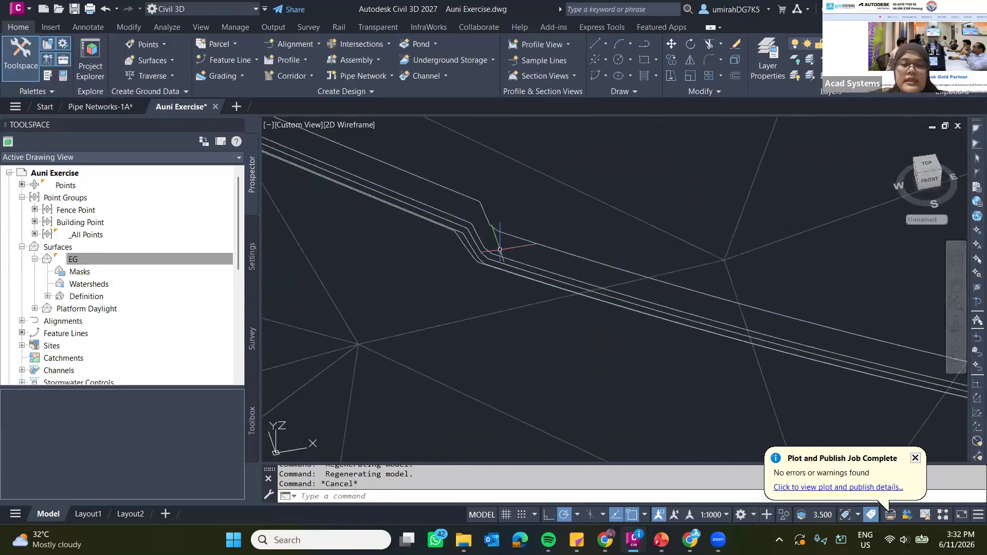
pyautogui.scroll(-5, 490, 222)
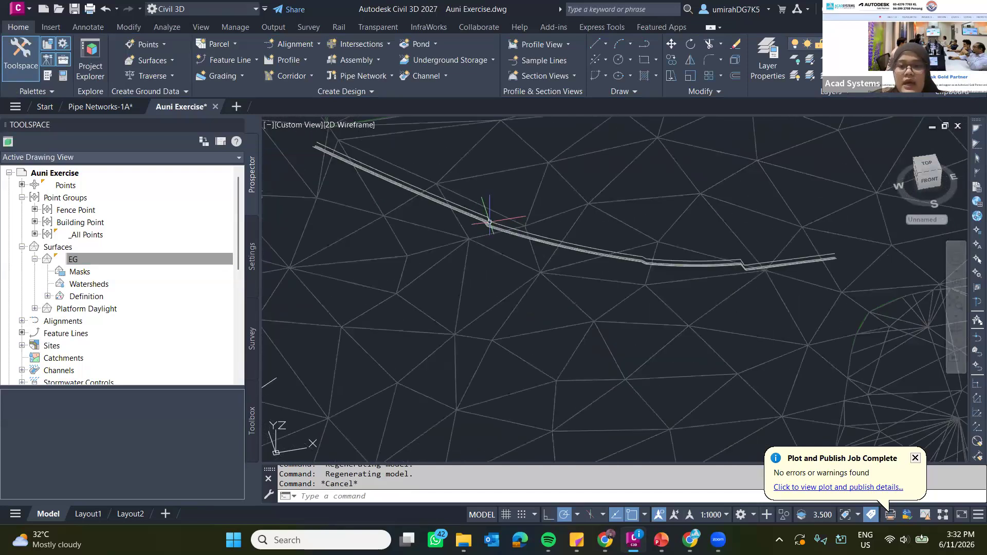
pyautogui.scroll(-3, 502, 211)
pyautogui.click(918, 183)
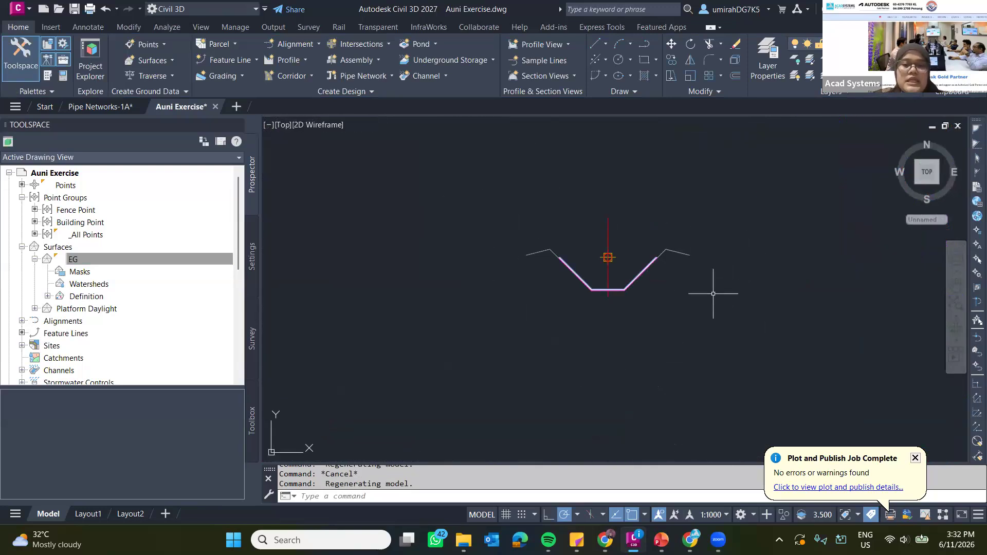
pyautogui.scroll(-6, 441, 258)
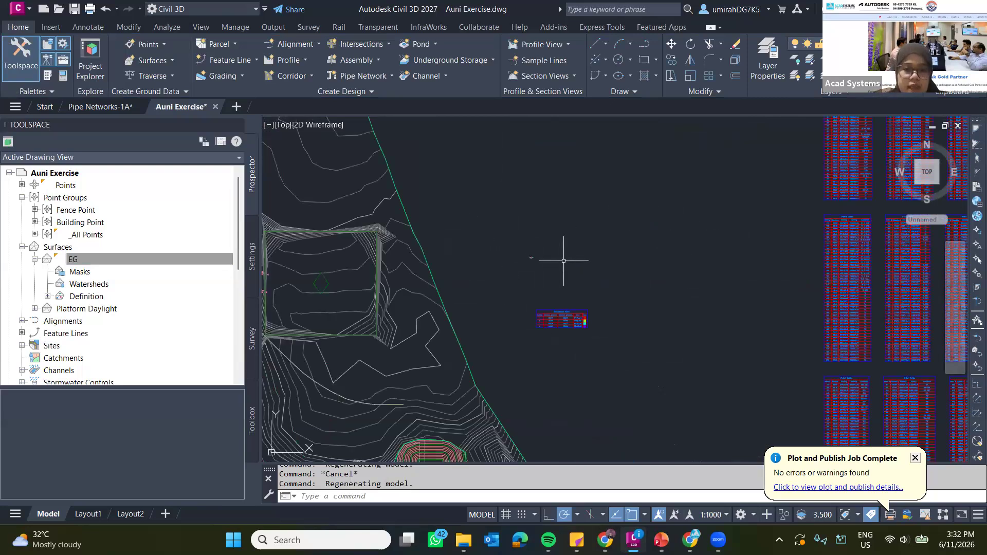
pyautogui.moveTo(511, 264)
pyautogui.mouseDown(button='middle')
pyautogui.moveTo(639, 226)
pyautogui.moveTo(753, 218)
pyautogui.mouseUp(button='middle')
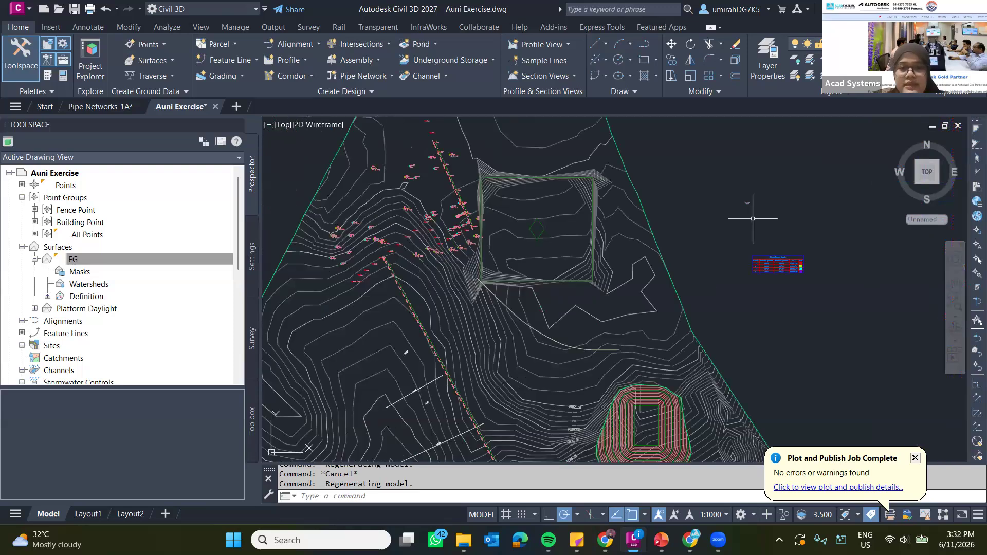
# Open the properties of the new channel below the platform and review its general information, baseline and segment grades.
pyautogui.scroll(10, 515, 306)
pyautogui.click(536, 282)
pyautogui.click(569, 323)
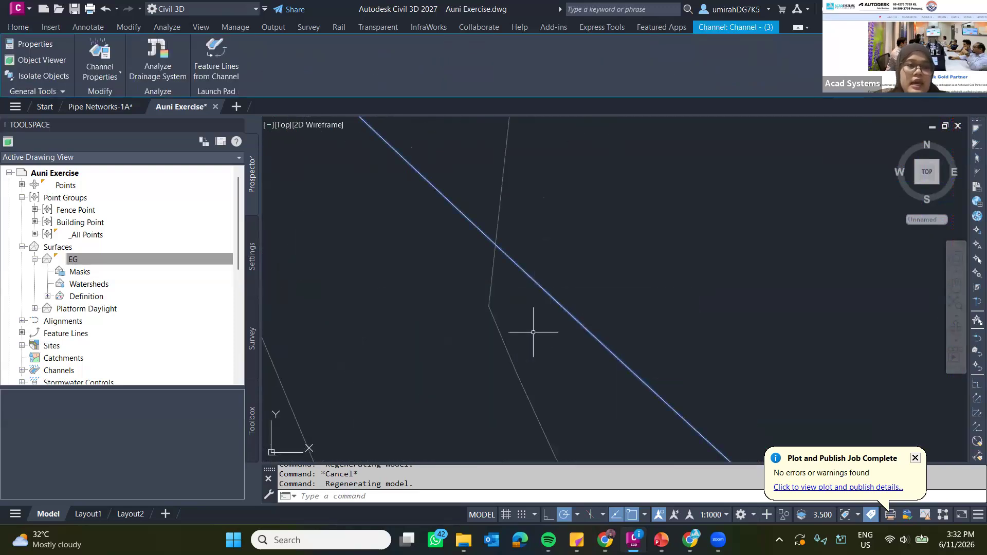
pyautogui.click(103, 72)
pyautogui.click(121, 97)
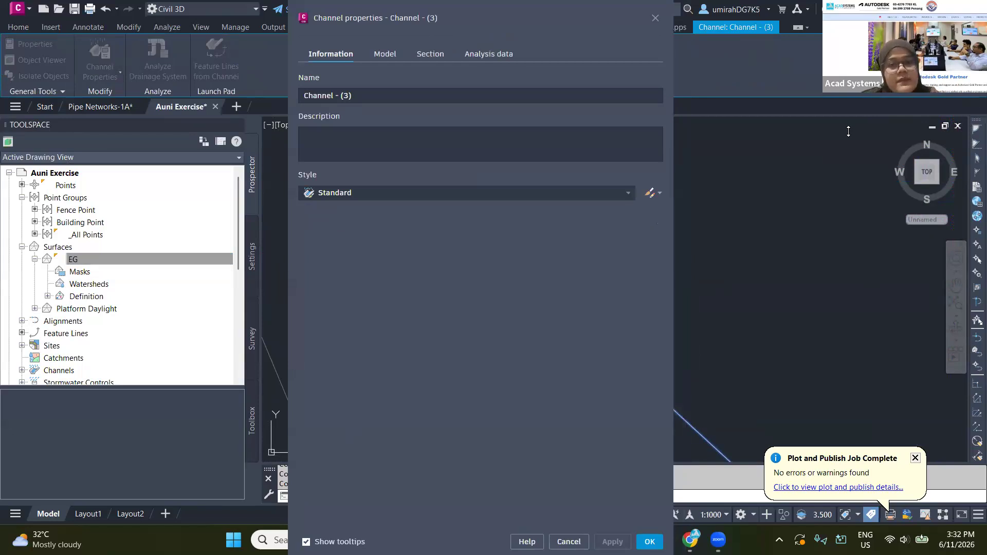
pyautogui.click(386, 55)
pyautogui.click(310, 51)
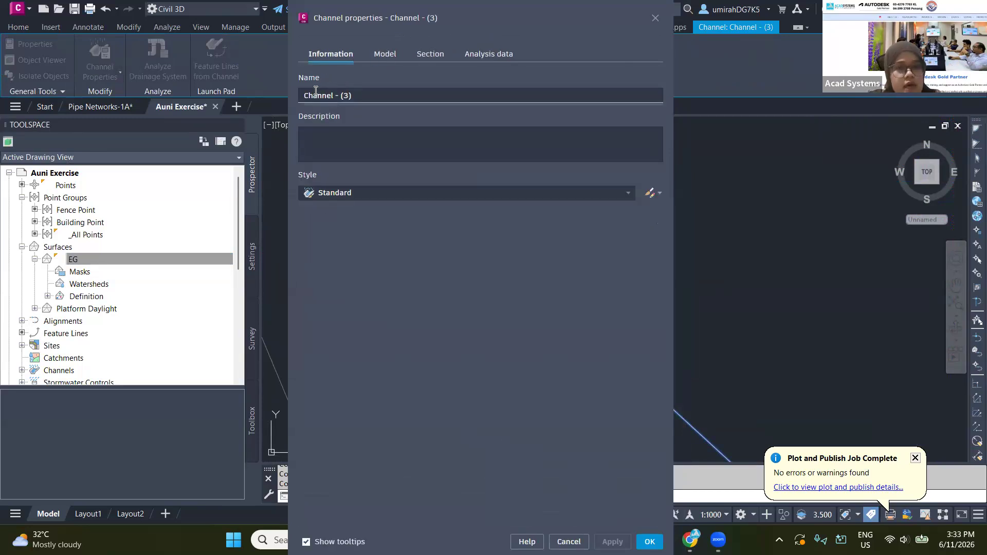
pyautogui.click(381, 61)
pyautogui.scroll(-2, 370, 399)
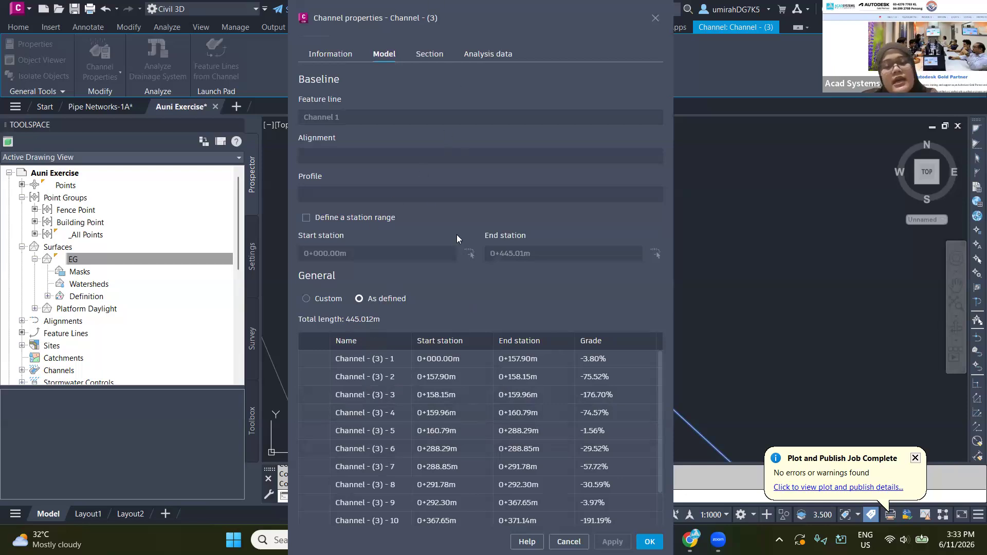
# Review the channel's section parameters and preview, and set the section type to Custom.
pyautogui.click(430, 57)
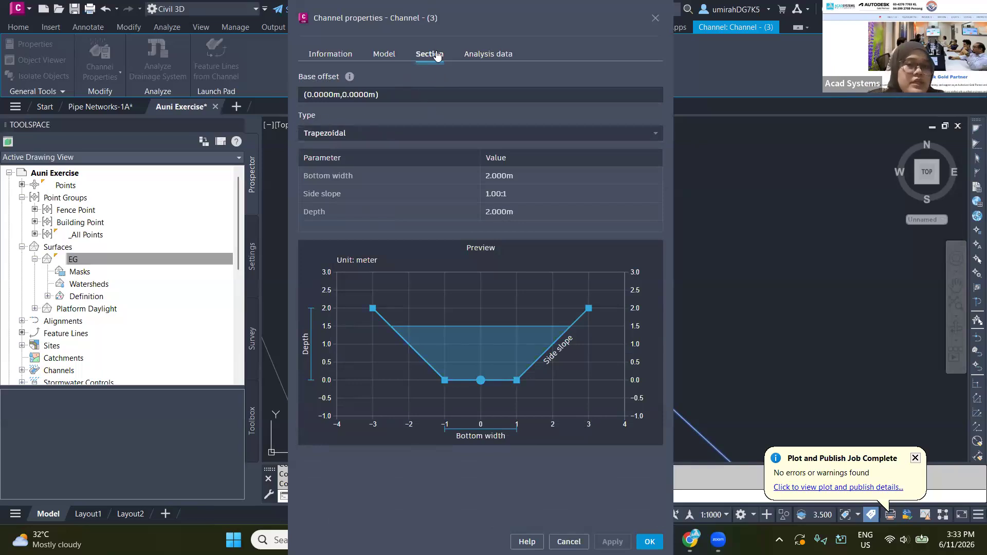
pyautogui.moveTo(435, 18); pyautogui.dragTo(251, 42)
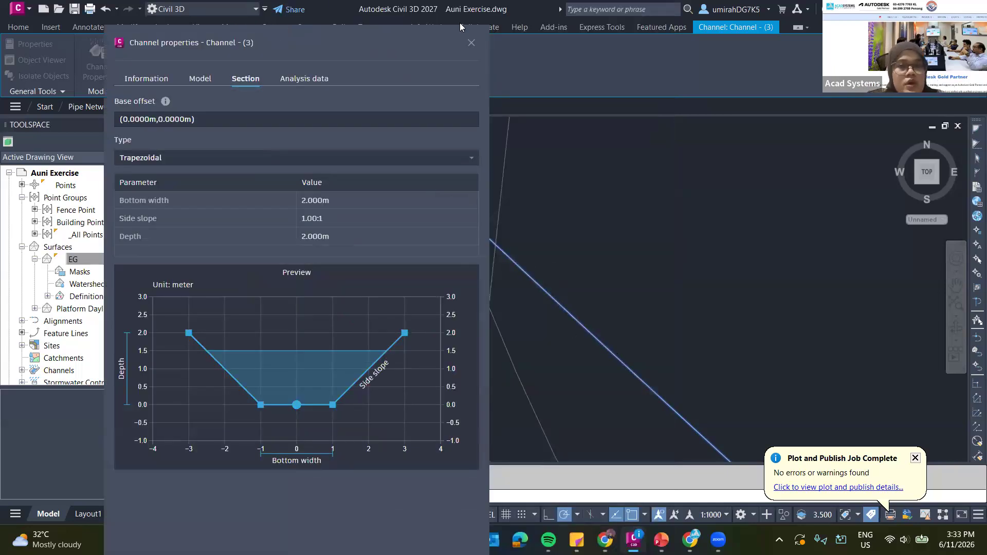
pyautogui.moveTo(389, 33); pyautogui.dragTo(594, 76)
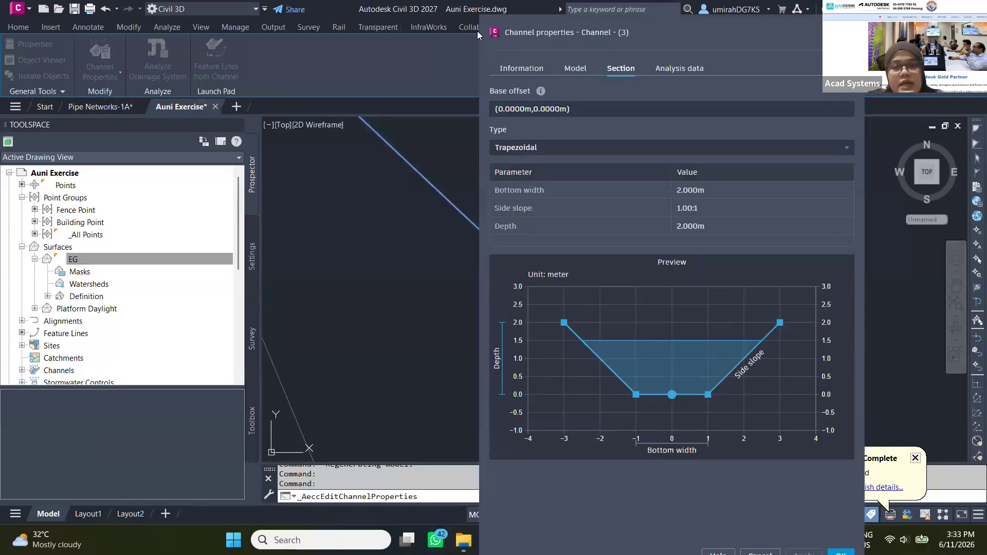
pyautogui.moveTo(477, 30); pyautogui.dragTo(296, 38)
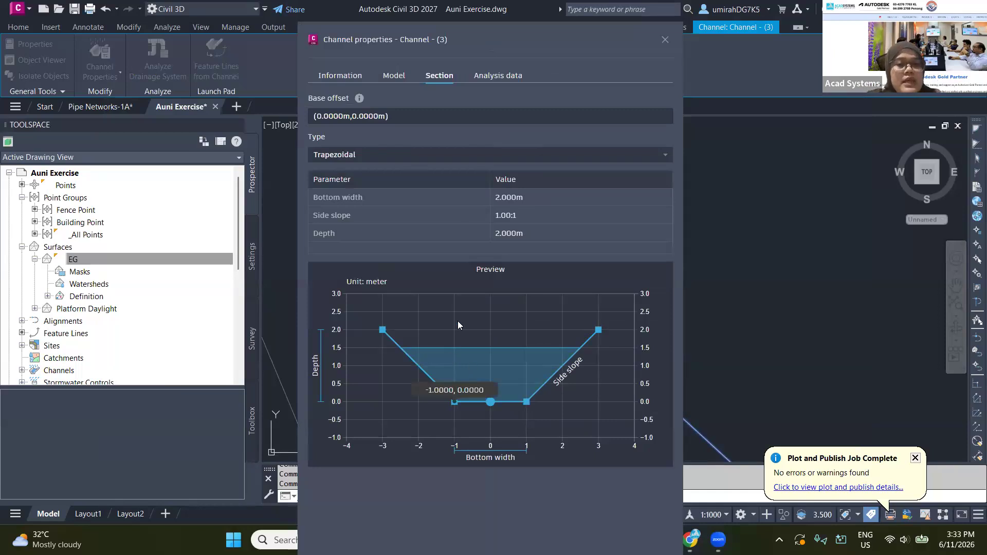
pyautogui.click(369, 154)
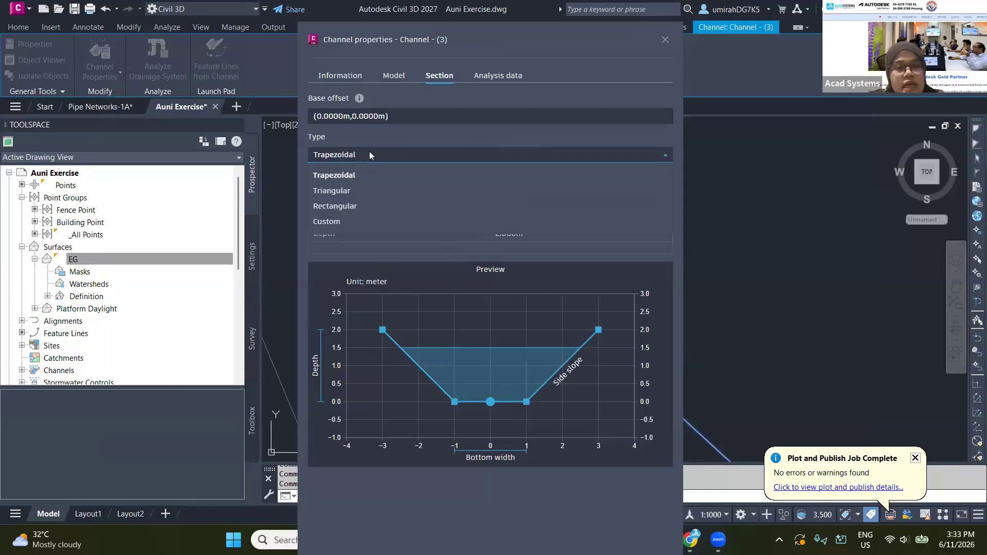
pyautogui.click(332, 223)
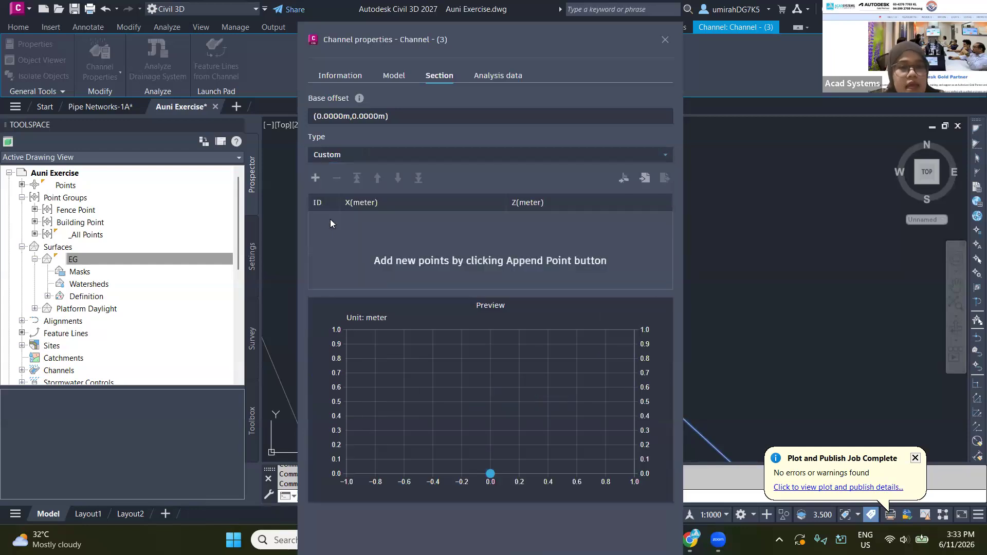
# Import the custom section points from the Top link code of the assembly "channel" and apply the channel properties.
pyautogui.click(623, 180)
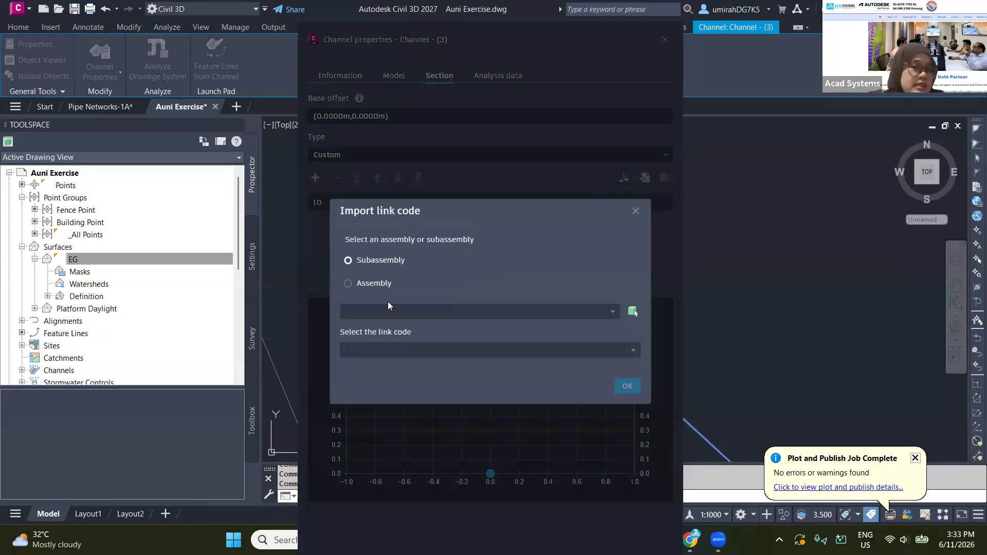
pyautogui.click(360, 283)
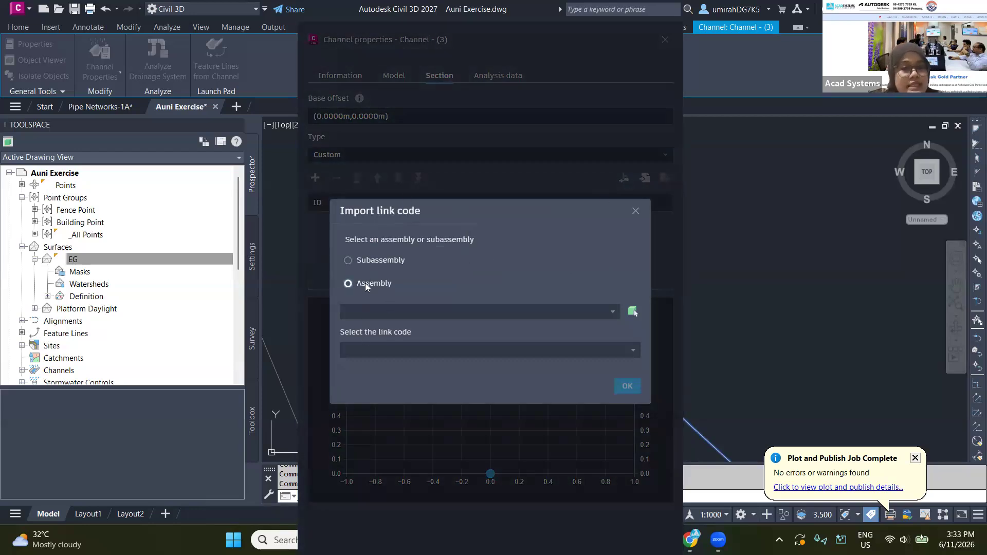
pyautogui.click(411, 314)
pyautogui.click(360, 333)
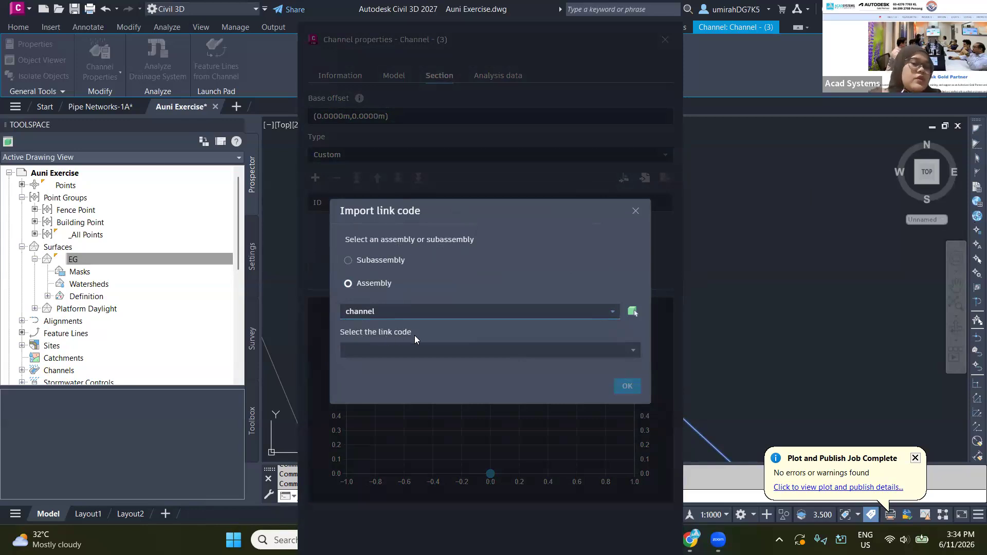
pyautogui.click(415, 354)
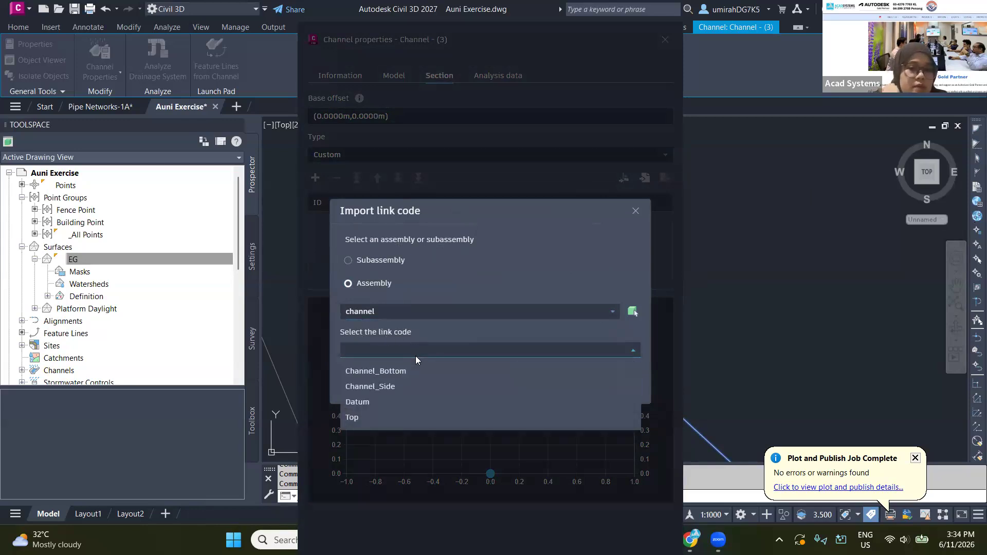
pyautogui.click(367, 418)
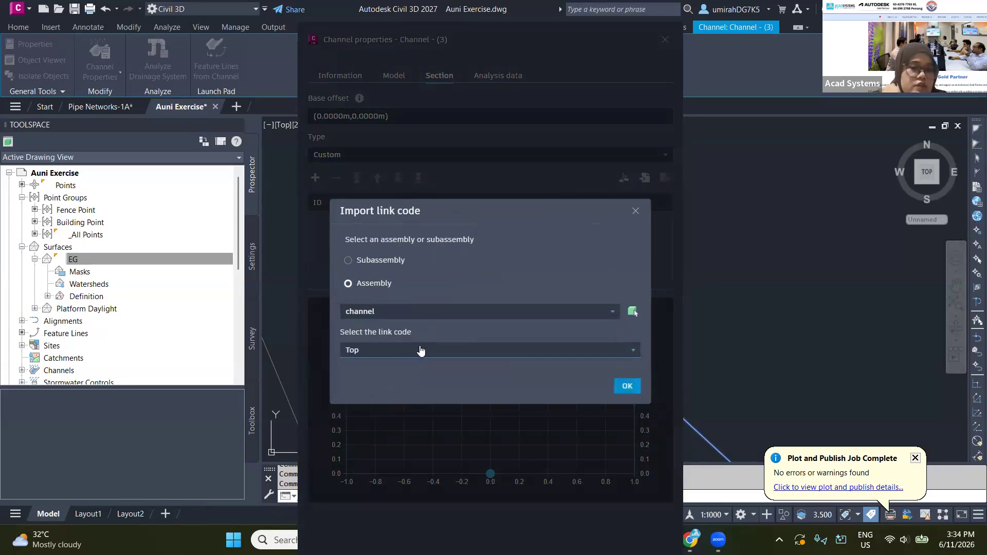
pyautogui.click(420, 348)
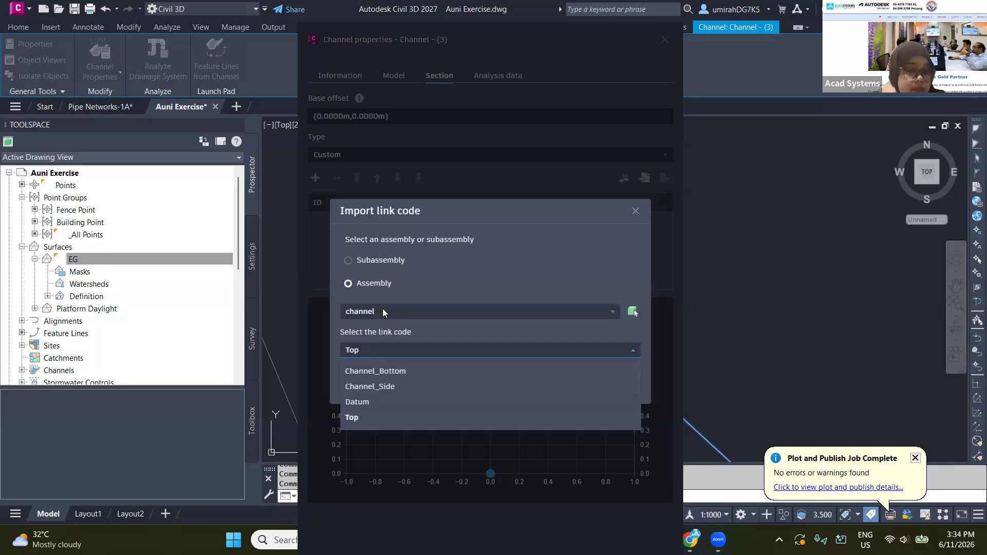
pyautogui.click(371, 417)
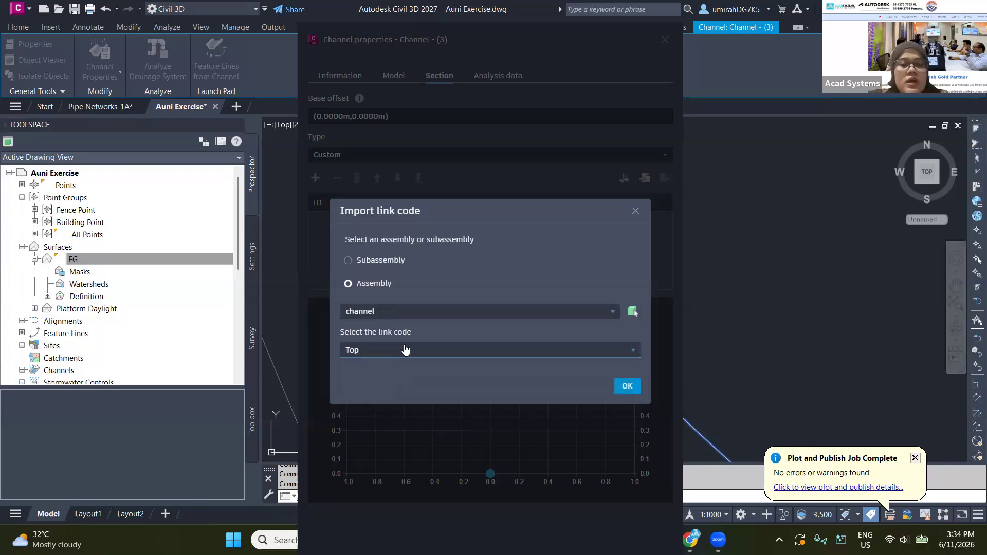
pyautogui.click(624, 387)
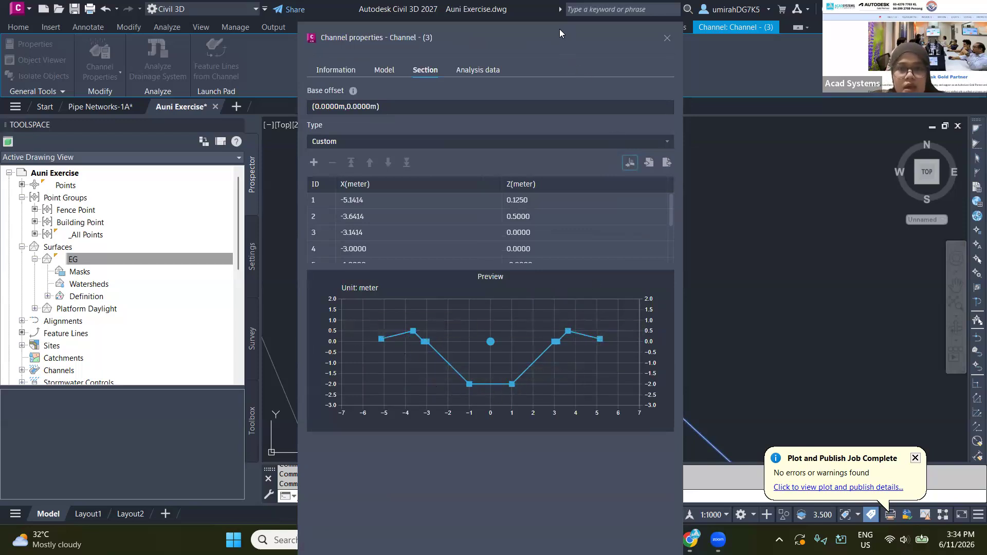
pyautogui.moveTo(497, 39); pyautogui.dragTo(415, 18)
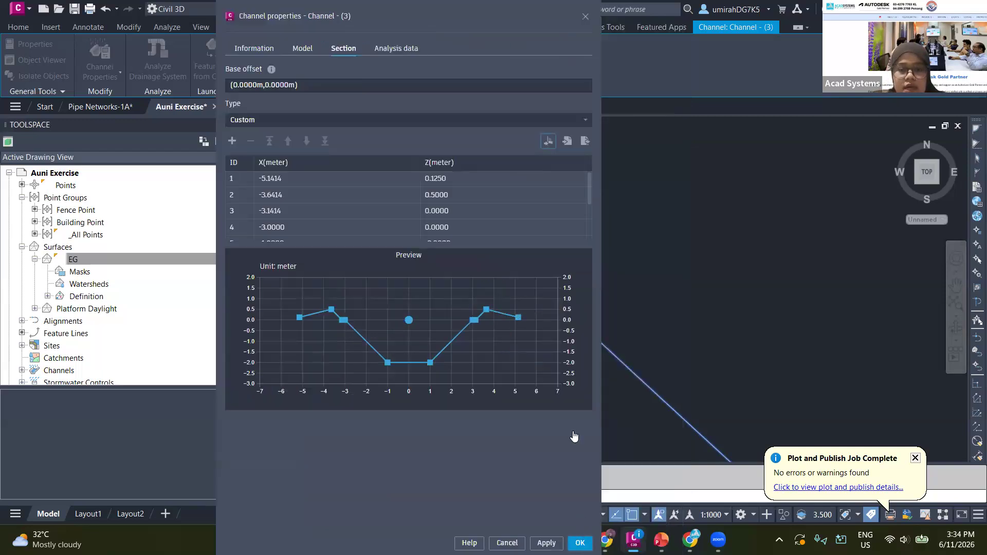
pyautogui.click(580, 543)
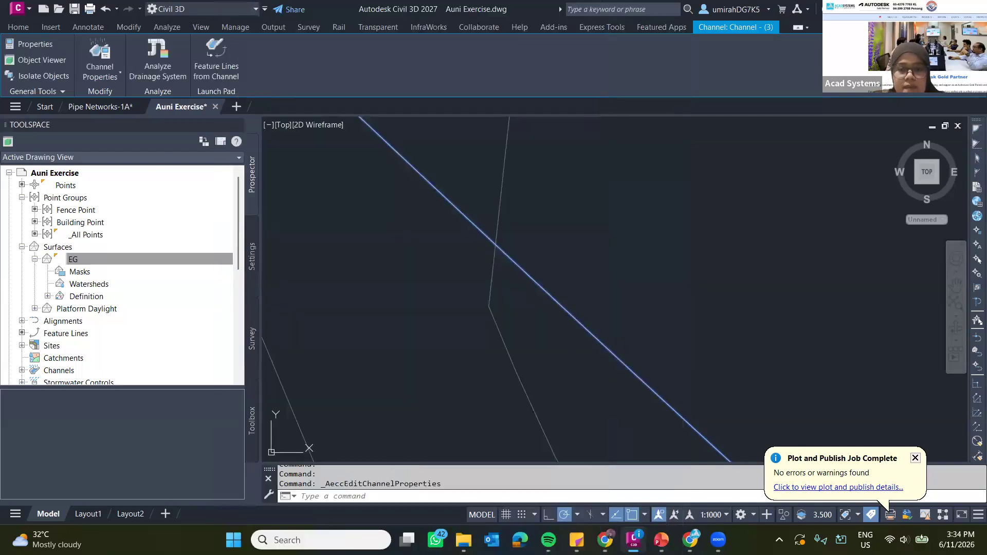
# Examine the channel's custom section and step-downs in the southwest isometric view, orbiting to its open end.
pyautogui.click(918, 186)
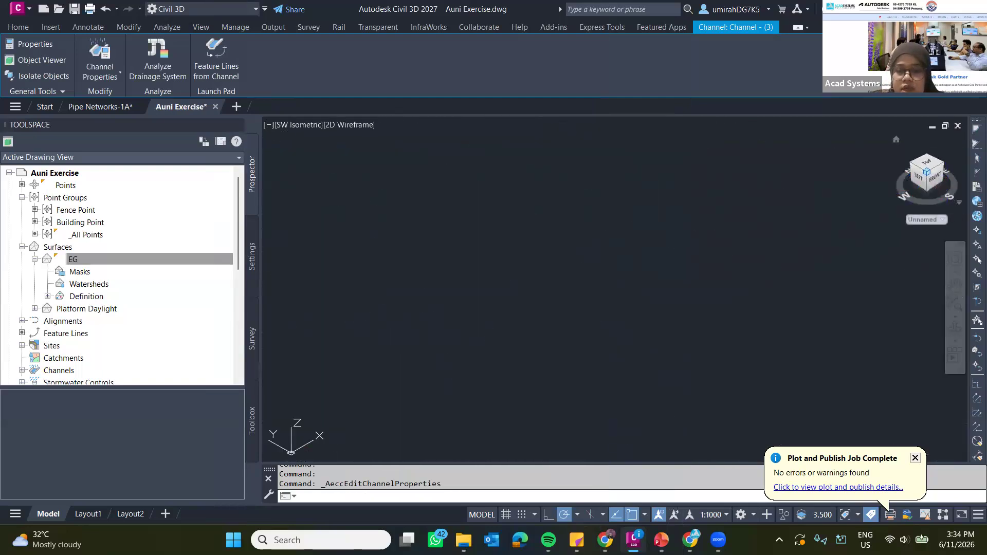
pyautogui.scroll(4, 604, 278)
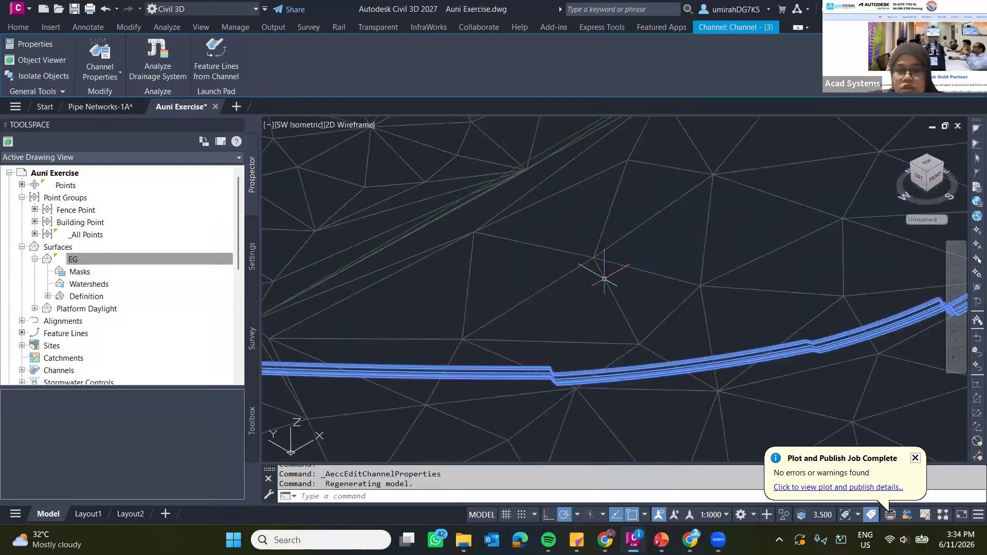
pyautogui.scroll(2, 606, 278)
pyautogui.moveTo(687, 330); pyautogui.dragTo(602, 213, button='middle')
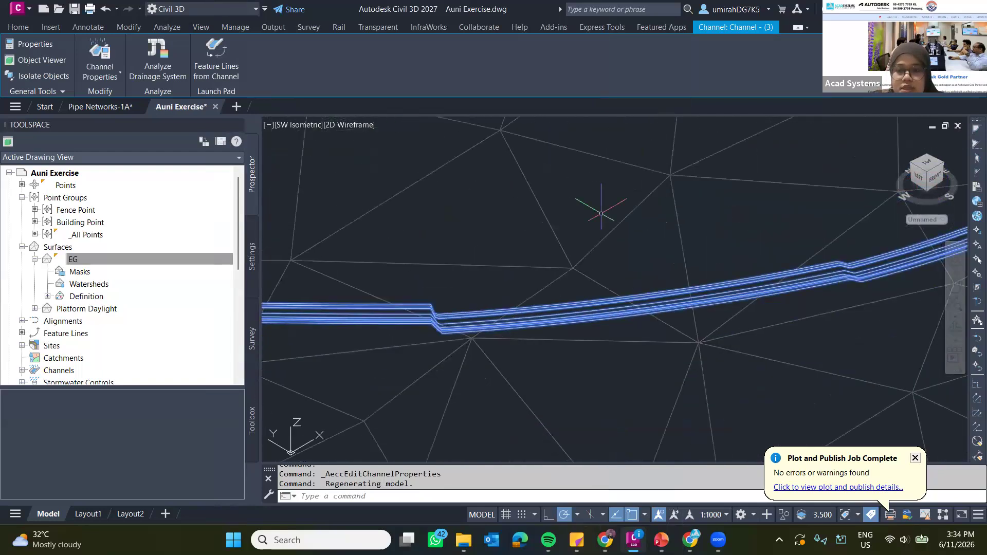
pyautogui.scroll(4, 836, 300)
pyautogui.scroll(-6, 846, 283)
pyautogui.keyDown('shift'); pyautogui.moveTo(846, 282); pyautogui.dragTo(430, 283, button='middle'); pyautogui.keyUp('shift')
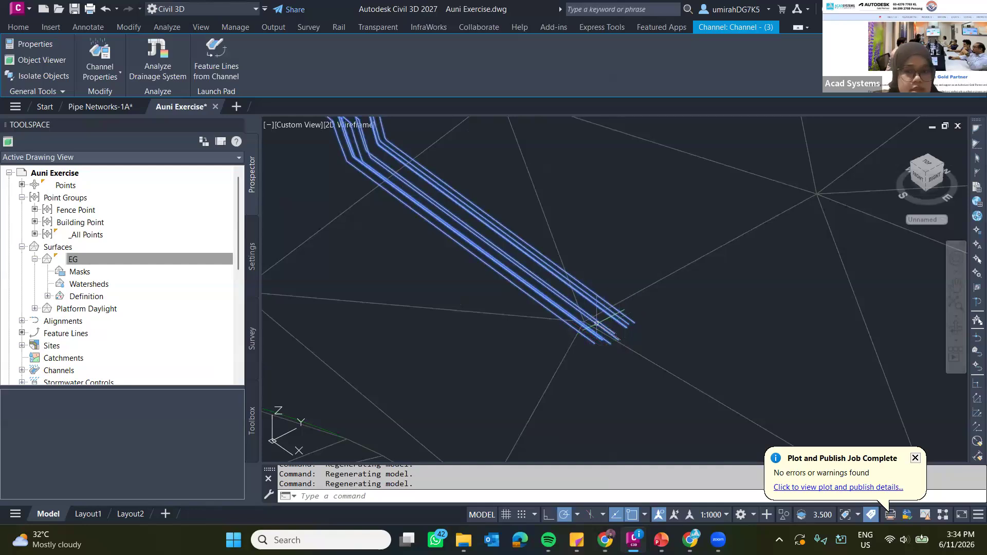
# Clear the channel selection and inspect its curve and step-down near the end against the surface.
pyautogui.press('Escape')
pyautogui.press('Escape')
pyautogui.scroll(-4, 470, 246)
pyautogui.moveTo(470, 247); pyautogui.dragTo(529, 320, button='middle')
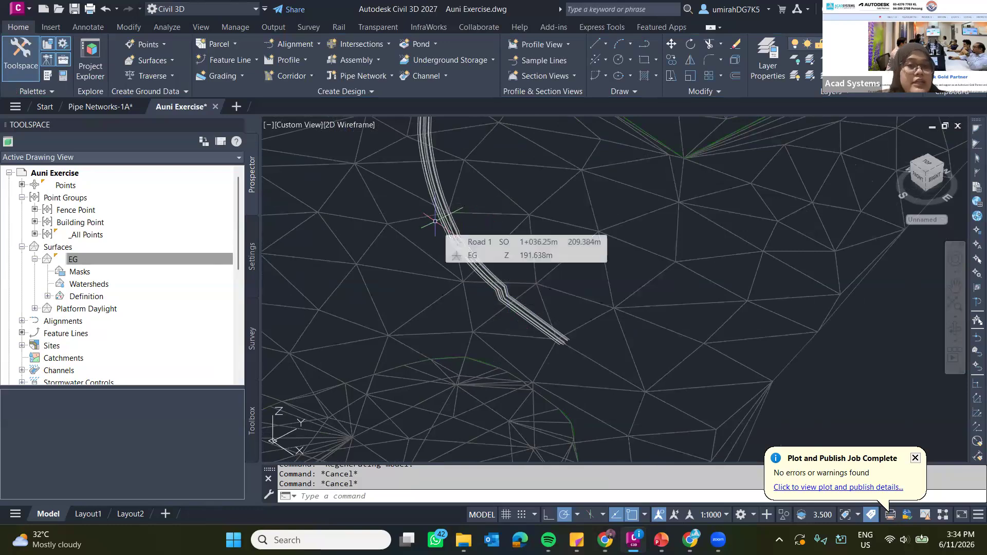
pyautogui.moveTo(435, 222)
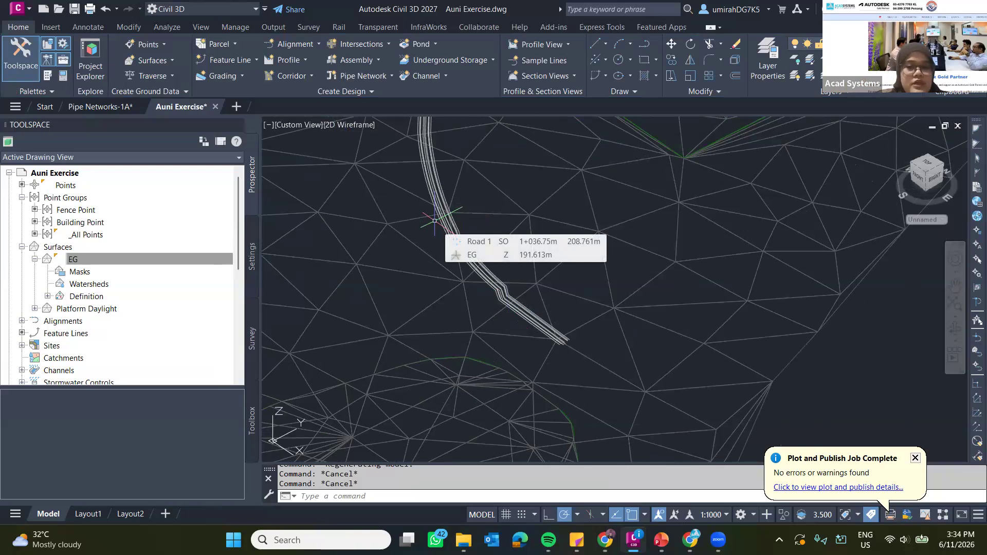
pyautogui.scroll(4, 475, 253)
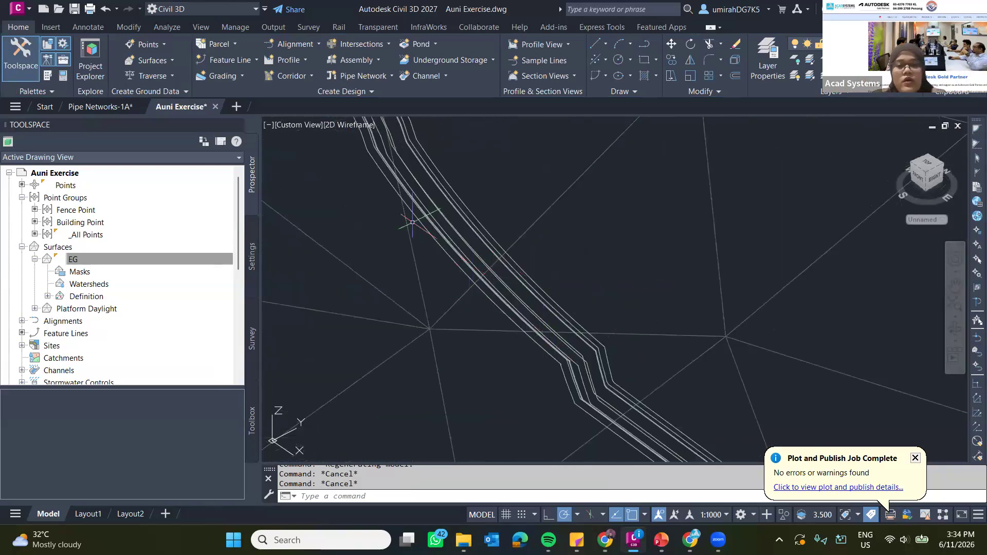
pyautogui.scroll(-3, 487, 212)
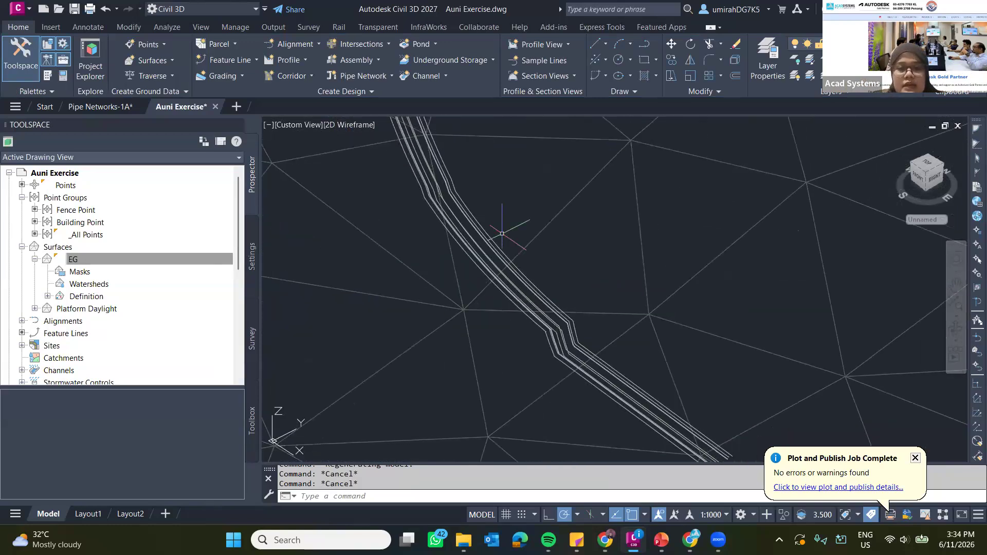
pyautogui.moveTo(486, 211)
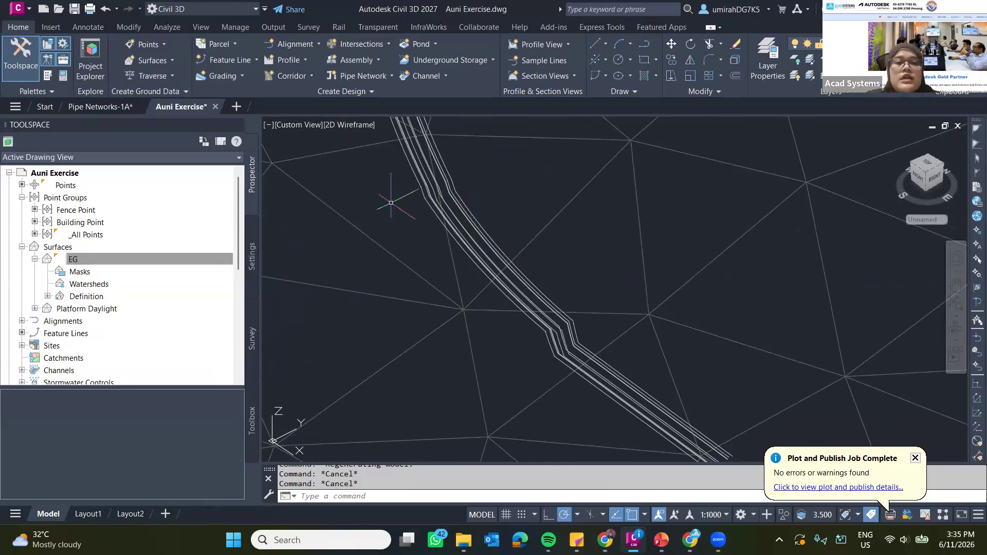
pyautogui.scroll(3, 463, 202)
pyautogui.scroll(-3, 469, 195)
pyautogui.scroll(2, 457, 189)
# Extract feature lines from the channel into Site 1, Standard style, layer C-TOPO-FEAT, including baseline and longitudinal lines with dynamic links.
pyautogui.click(467, 202)
pyautogui.click(464, 195)
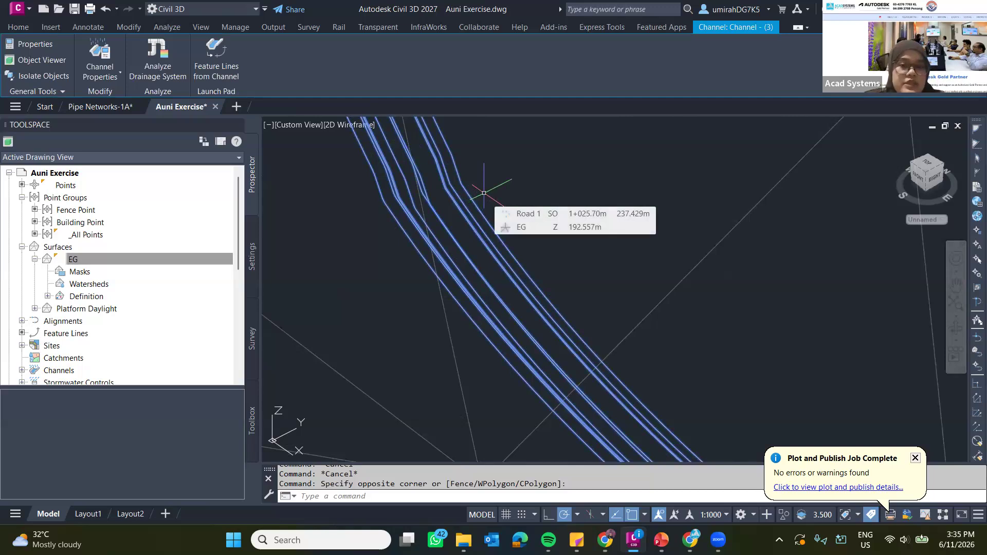
pyautogui.press('Escape')
pyautogui.click(441, 181)
pyautogui.click(441, 181)
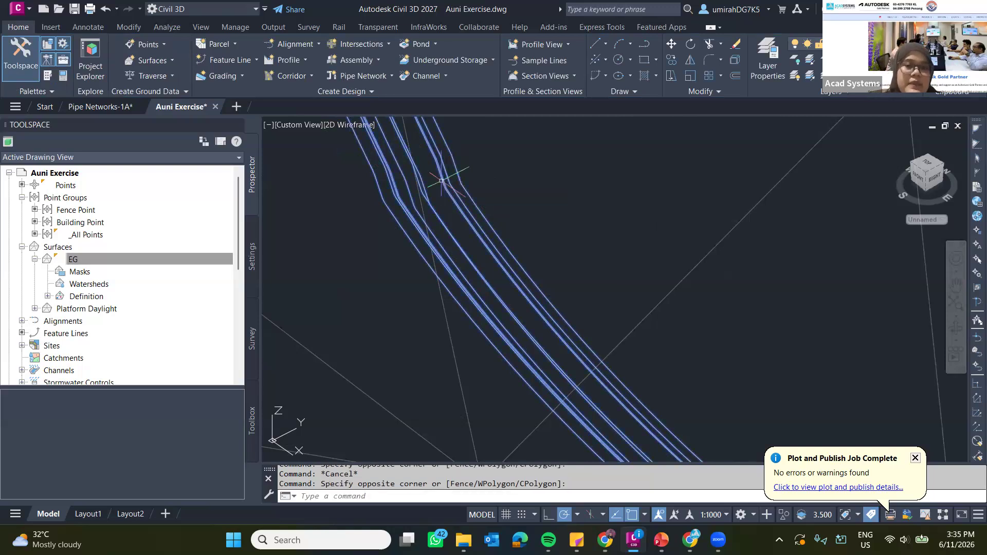
pyautogui.scroll(-4, 441, 181)
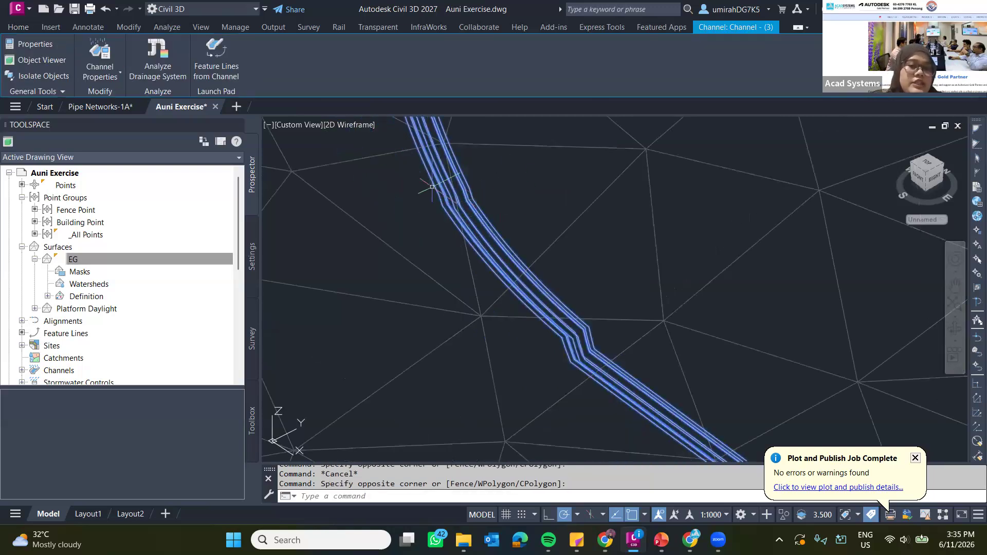
pyautogui.click(208, 58)
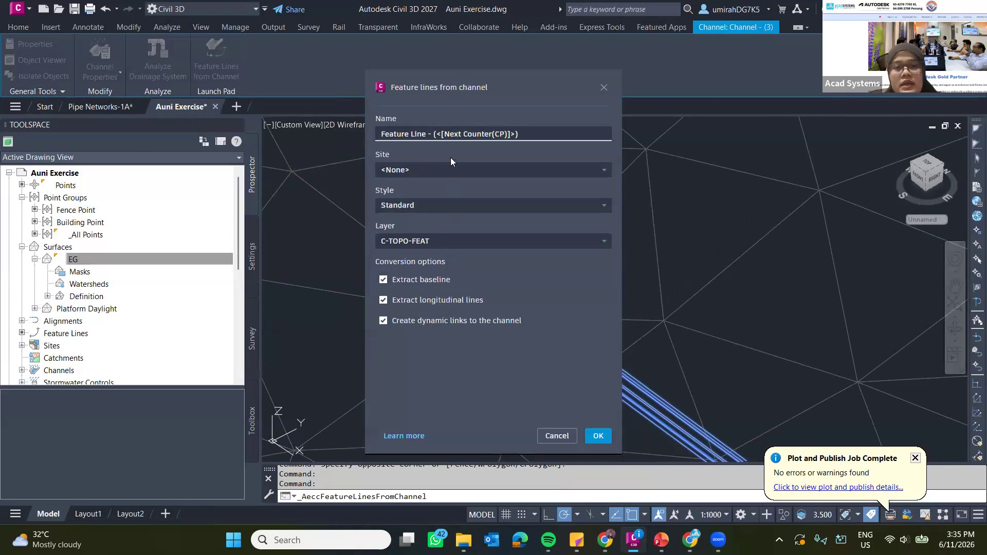
pyautogui.click(449, 170)
pyautogui.click(406, 205)
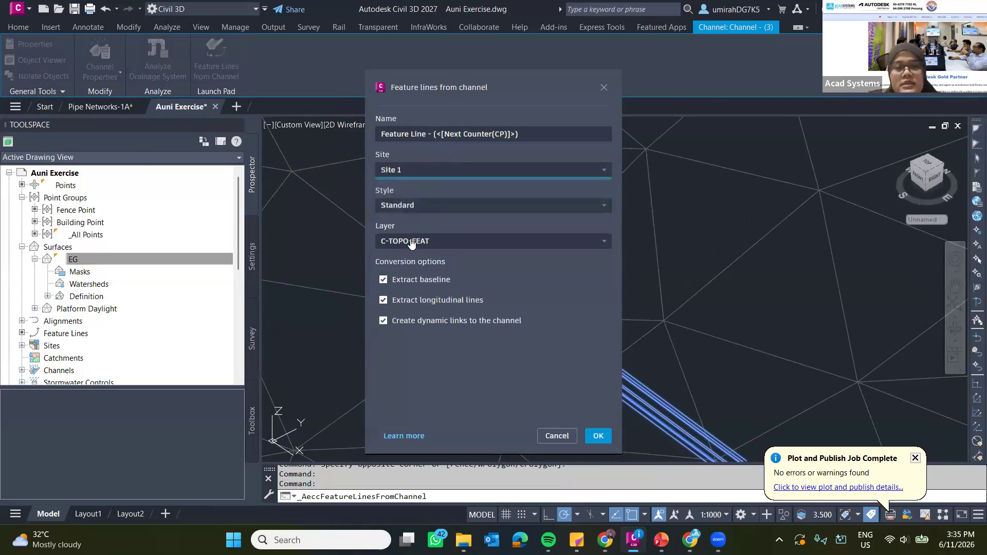
pyautogui.click(597, 437)
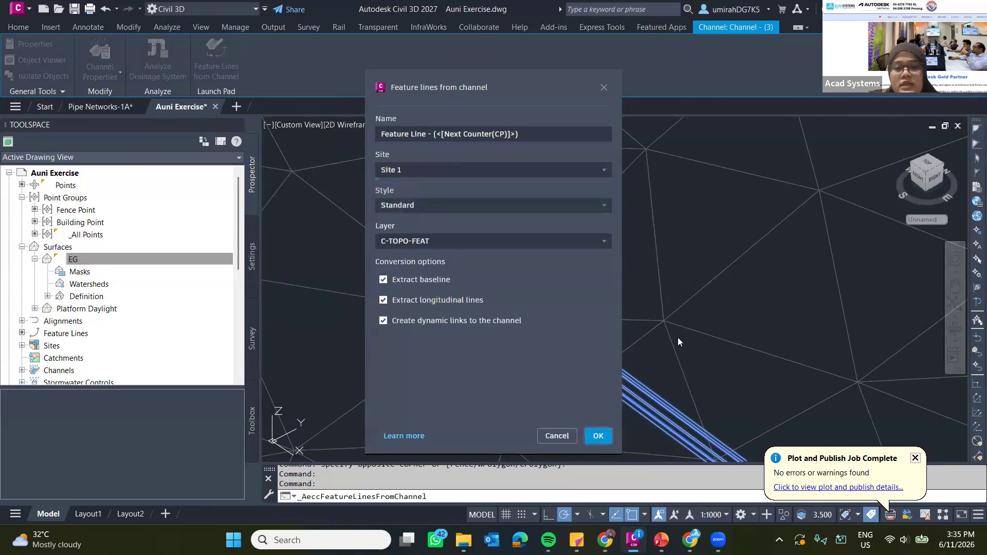
pyautogui.scroll(5, 518, 257)
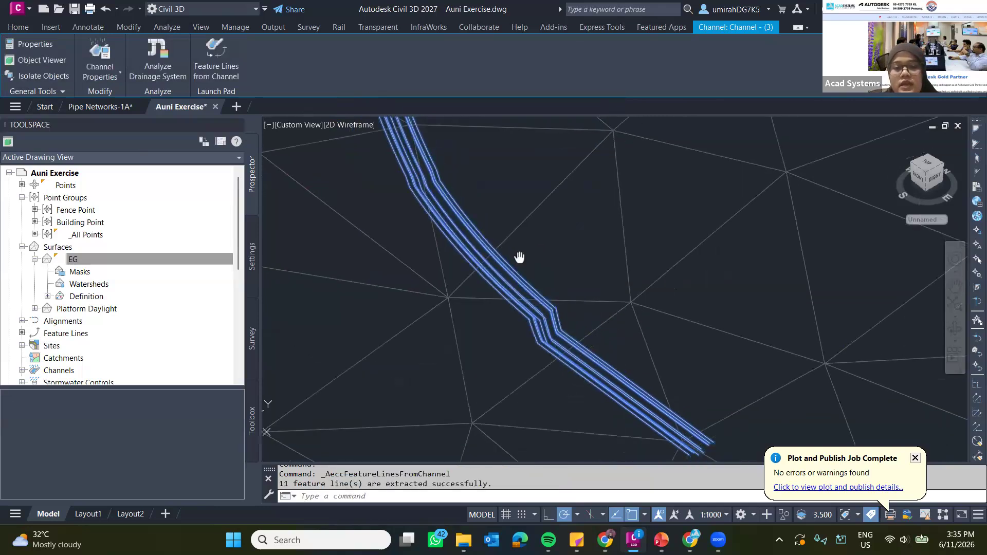
pyautogui.press('Escape')
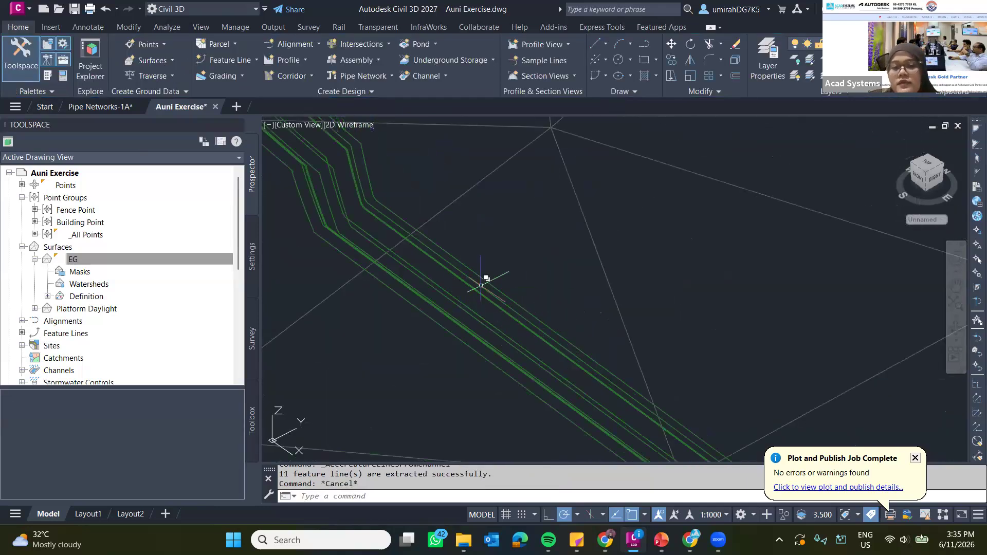
# Examine the extracted feature lines in 3D against the terrain and from the side at the channel's end.
pyautogui.scroll(-3, 493, 281)
pyautogui.keyDown('shift'); pyautogui.moveTo(590, 322); pyautogui.dragTo(474, 346, button='middle'); pyautogui.keyUp('shift')
pyautogui.scroll(-5, 544, 260)
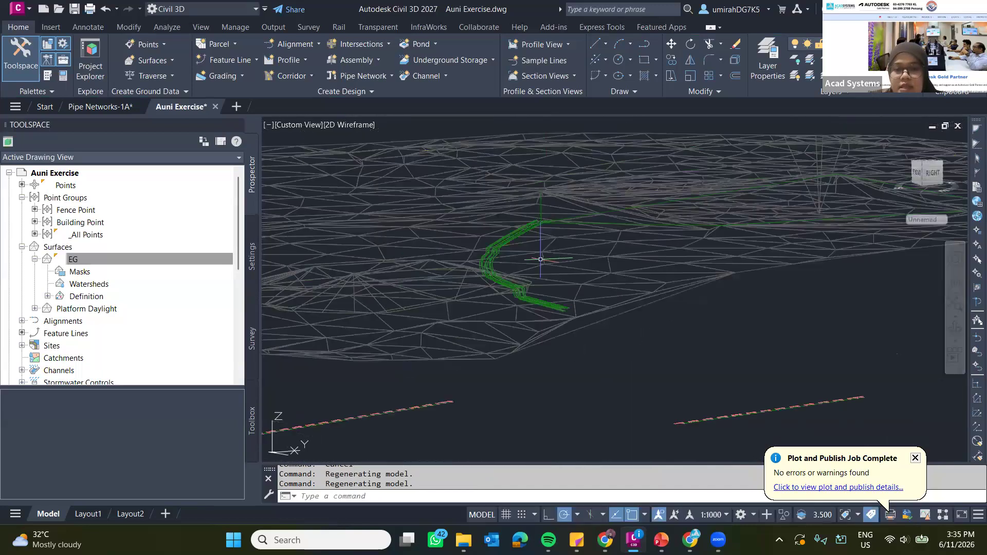
pyautogui.keyDown('shift'); pyautogui.moveTo(544, 260); pyautogui.dragTo(558, 288, button='middle'); pyautogui.keyUp('shift')
pyautogui.scroll(5, 516, 267)
pyautogui.click(516, 267)
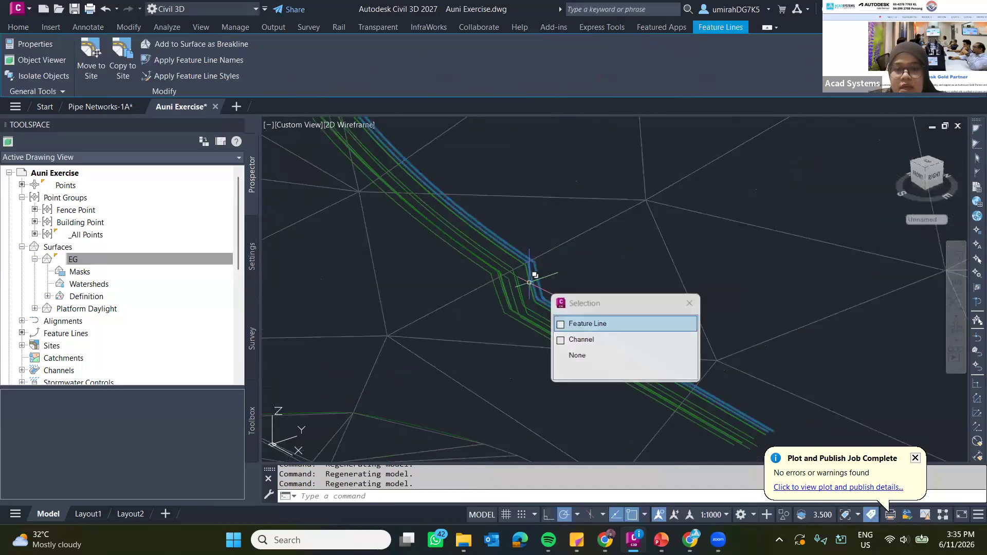
pyautogui.scroll(3, 503, 278)
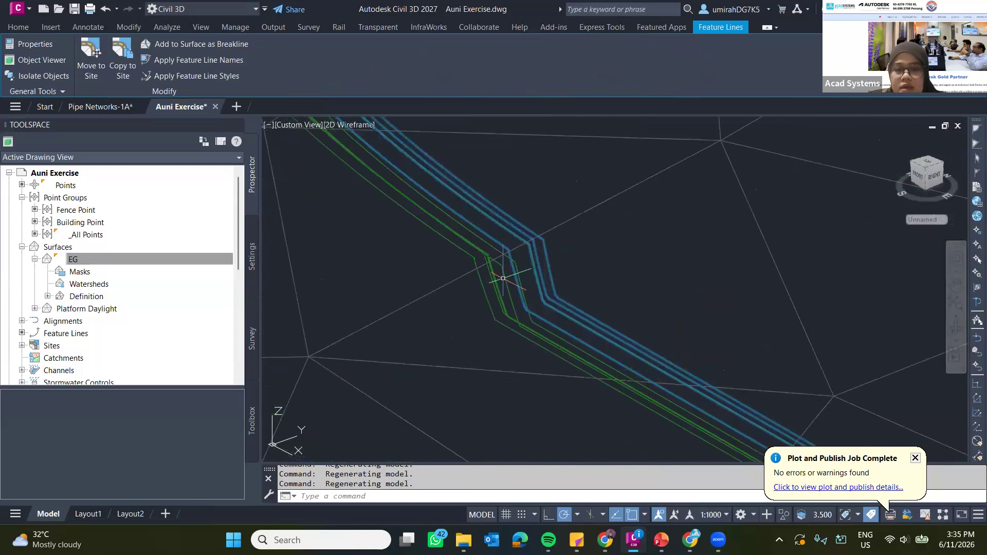
pyautogui.click(503, 272)
pyautogui.keyDown('shift'); pyautogui.moveTo(500, 282); pyautogui.dragTo(448, 247, button='middle'); pyautogui.keyUp('shift')
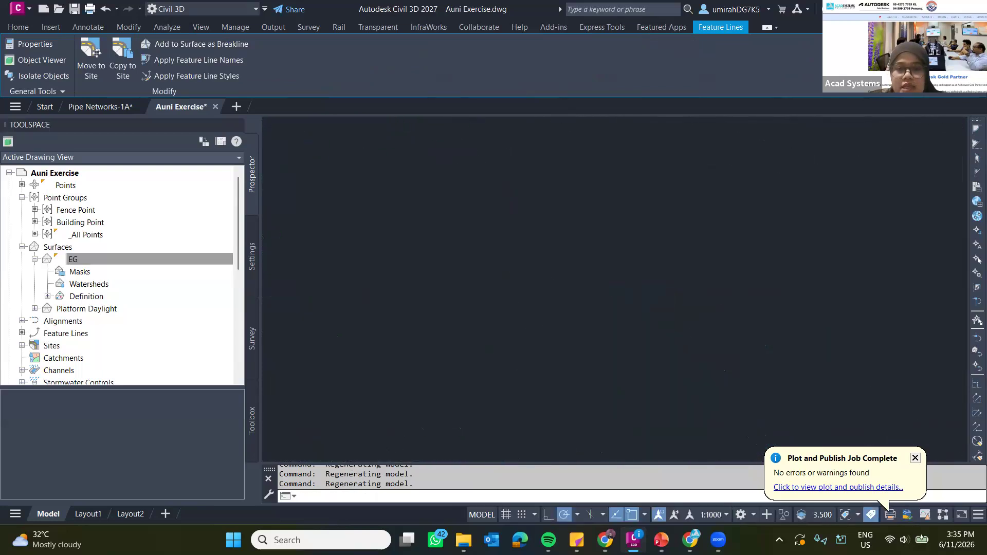
pyautogui.moveTo(372, 219); pyautogui.dragTo(583, 289, button='middle')
pyautogui.press('Escape')
pyautogui.scroll(-5, 507, 288)
pyautogui.keyDown('shift'); pyautogui.moveTo(511, 283); pyautogui.dragTo(480, 326, button='middle'); pyautogui.keyUp('shift')
pyautogui.scroll(4, 509, 351)
pyautogui.click(559, 316)
pyautogui.click(567, 312)
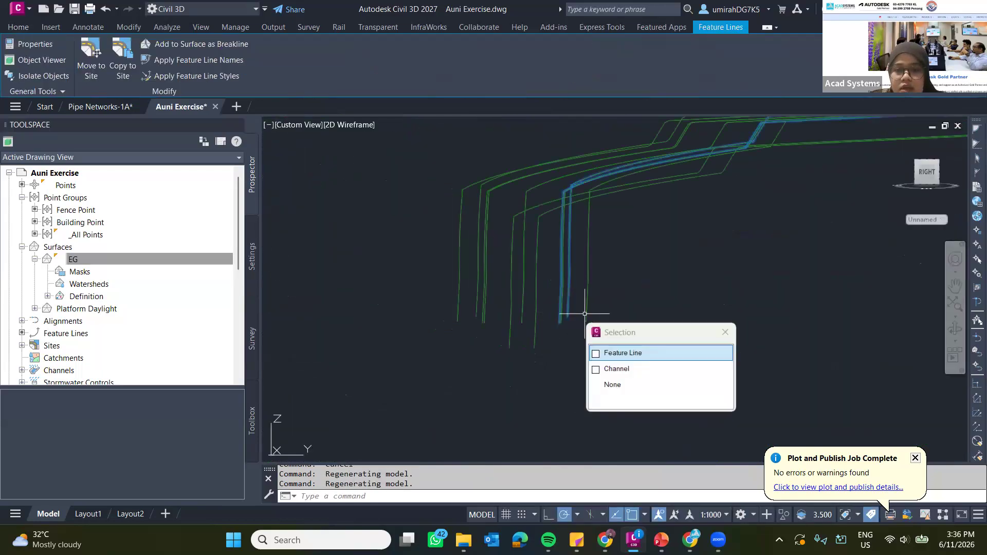
pyautogui.click(589, 310)
pyautogui.keyDown('shift'); pyautogui.moveTo(589, 311); pyautogui.dragTo(566, 318, button='middle'); pyautogui.keyUp('shift')
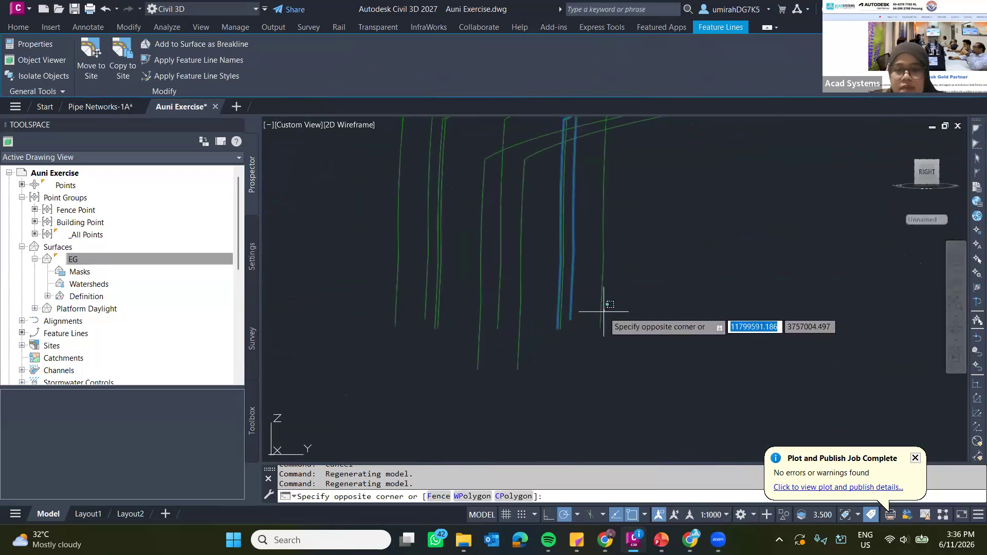
pyautogui.click(604, 288)
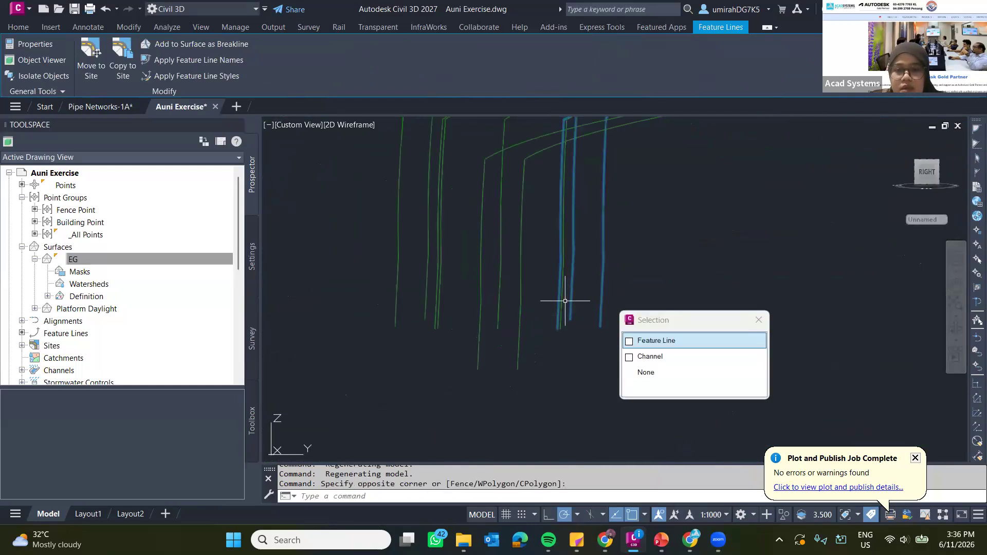
pyautogui.click(521, 322)
pyautogui.click(520, 322)
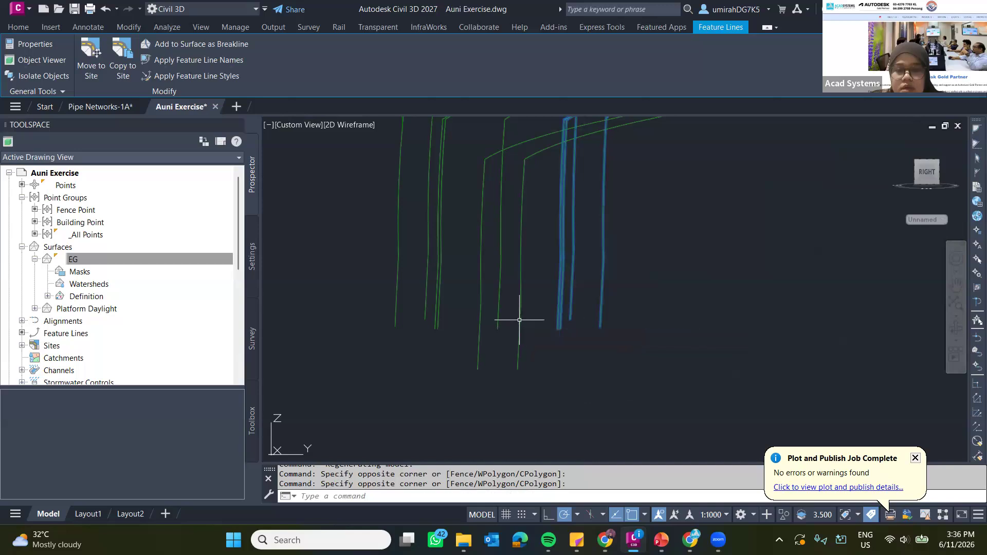
pyautogui.click(519, 319)
pyautogui.click(484, 315)
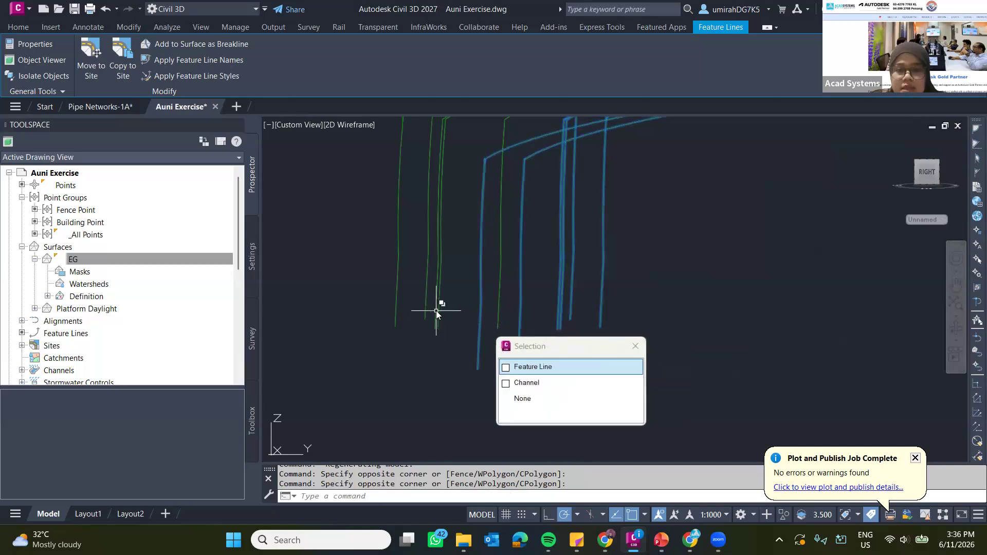
pyautogui.click(445, 308)
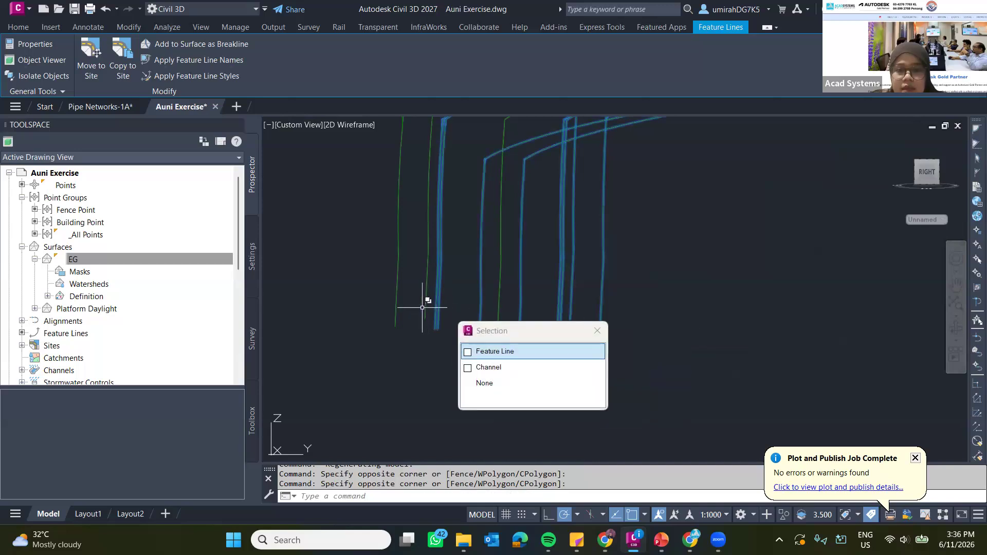
pyautogui.click(426, 308)
pyautogui.click(425, 308)
pyautogui.click(428, 296)
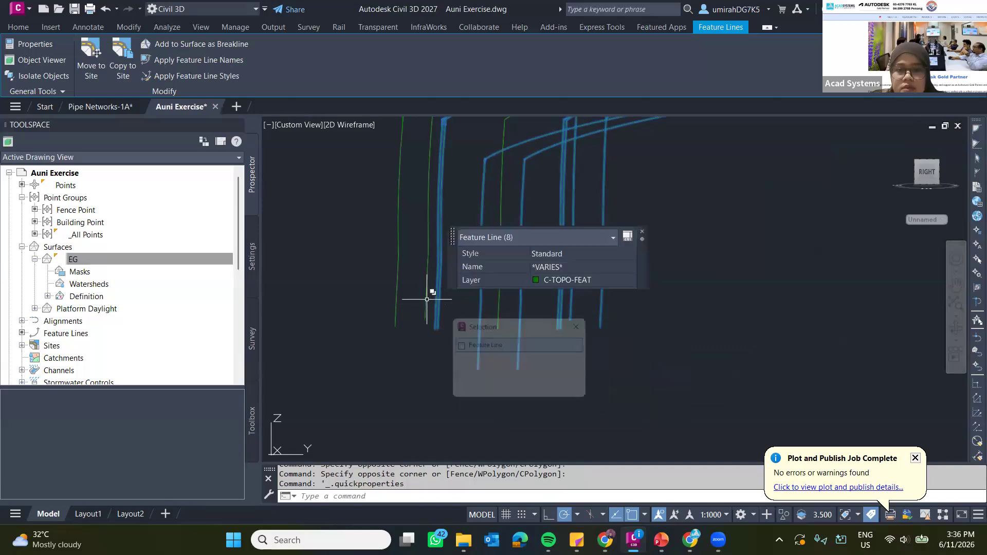
pyautogui.click(399, 295)
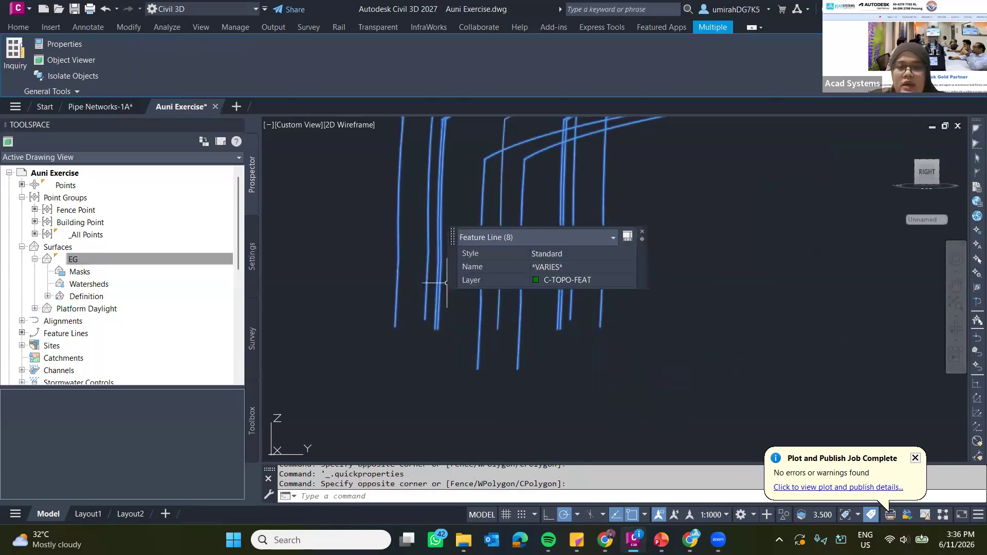
pyautogui.press('Escape')
pyautogui.press('Escape')
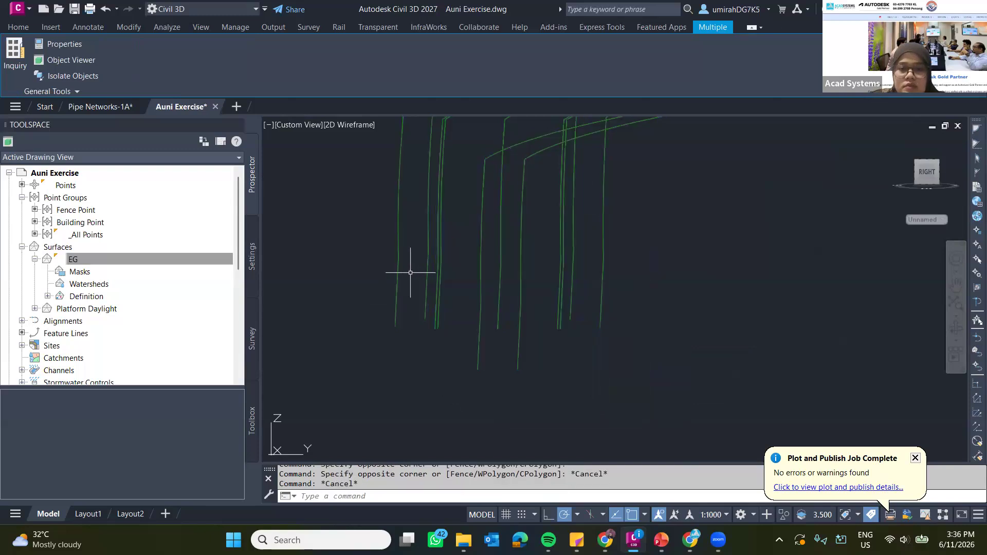
# Select the extracted feature lines along one side of the channel at its end, plus the adjacent channel-bottom line.
pyautogui.click(382, 297)
pyautogui.click(403, 326)
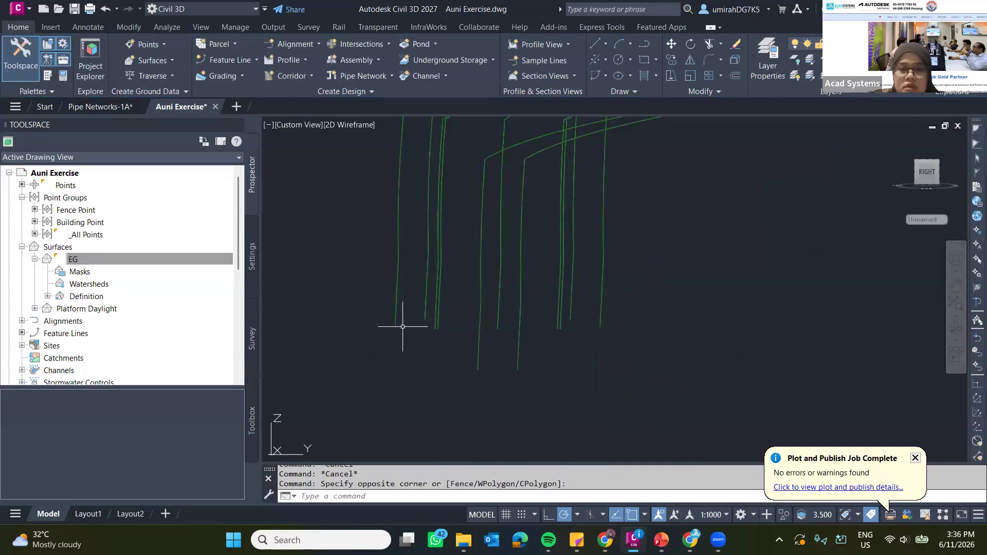
pyautogui.click(427, 314)
pyautogui.click(424, 314)
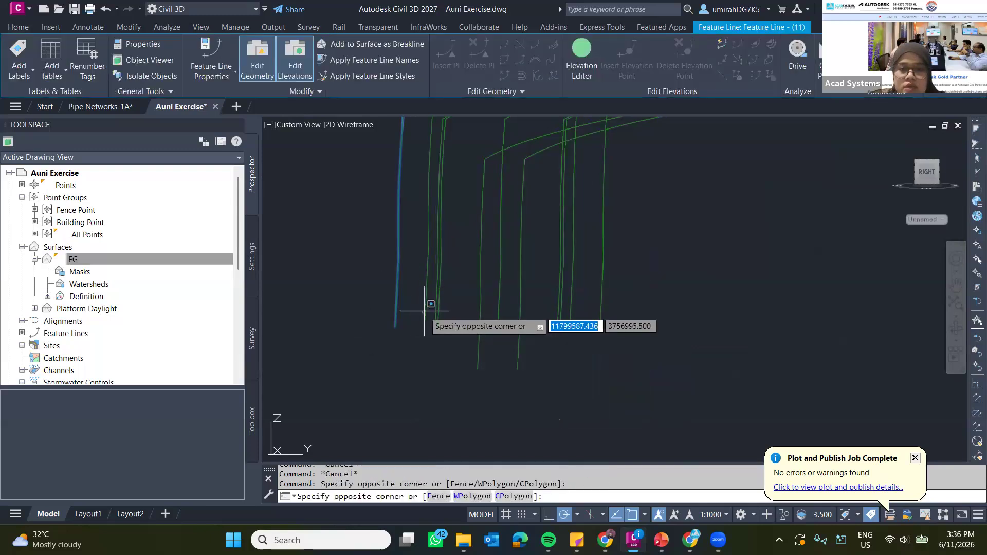
pyautogui.click(425, 312)
pyautogui.scroll(5, 426, 311)
pyautogui.click(431, 311)
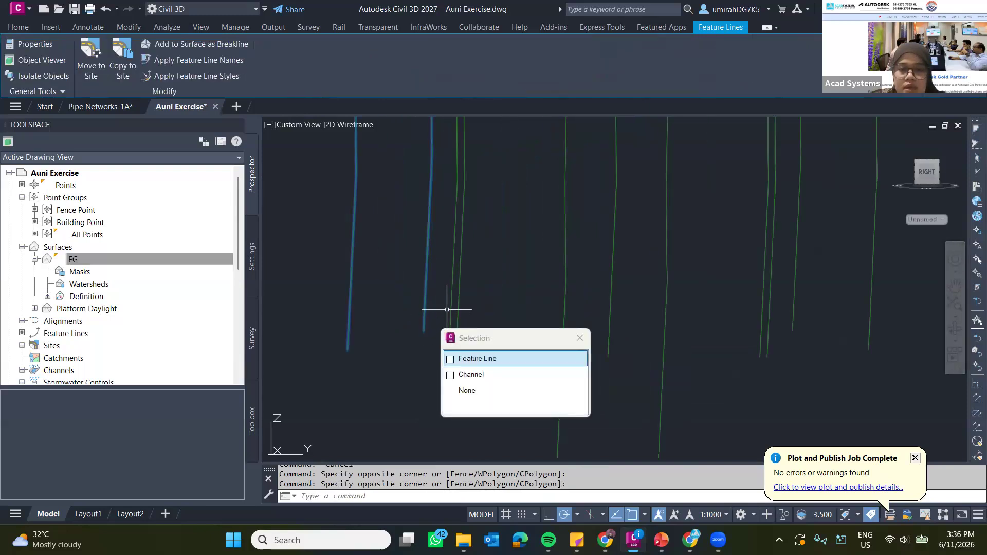
pyautogui.click(459, 301)
pyautogui.click(460, 300)
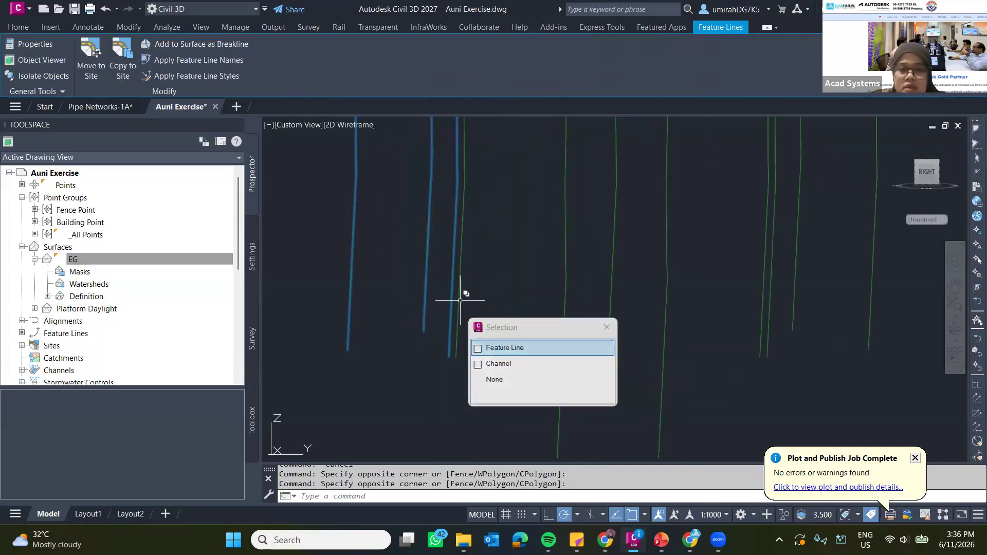
pyautogui.click(566, 261)
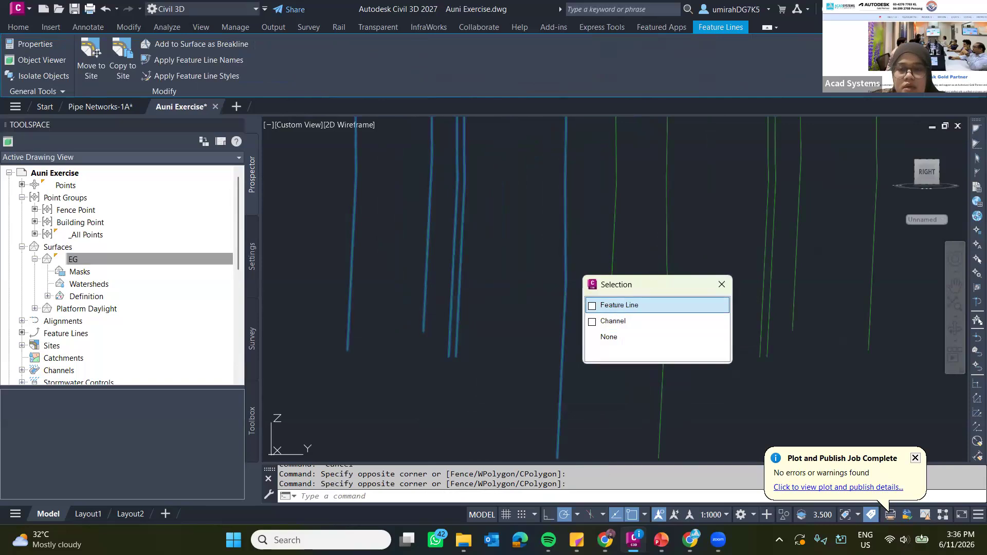
# Add the feature lines along the channel's opposite side to the selection, leaving out the centre line.
pyautogui.scroll(-3, 659, 287)
pyautogui.moveTo(659, 286)
pyautogui.mouseDown(button='middle')
pyautogui.moveTo(649, 265)
pyautogui.moveTo(562, 359)
pyautogui.moveTo(544, 364)
pyautogui.moveTo(548, 312)
pyautogui.moveTo(551, 329)
pyautogui.mouseUp(button='middle')
pyautogui.scroll(-7, 591, 326)
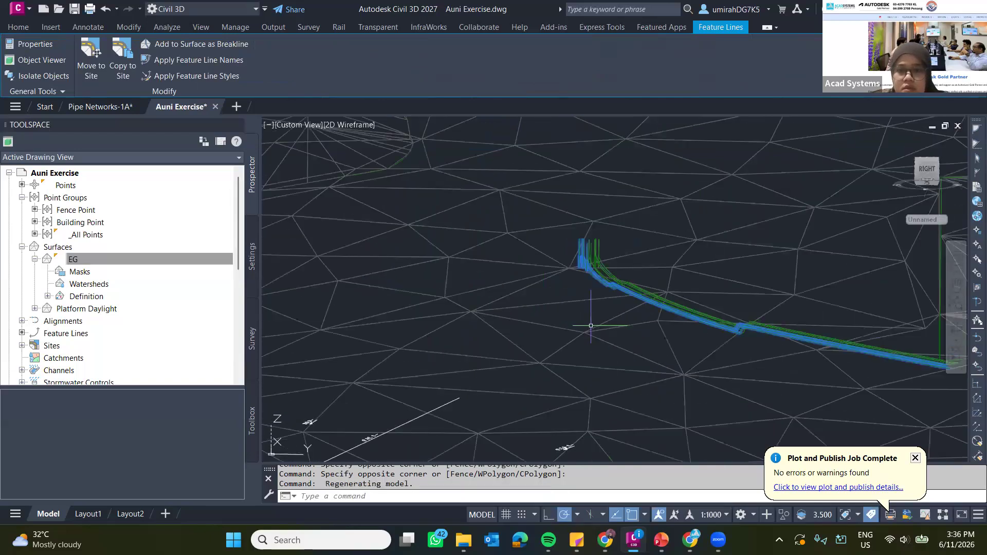
pyautogui.scroll(-3, 591, 326)
pyautogui.moveTo(608, 286); pyautogui.dragTo(519, 289, button='middle')
pyautogui.scroll(5, 519, 289)
pyautogui.scroll(6, 519, 289)
pyautogui.click(542, 216)
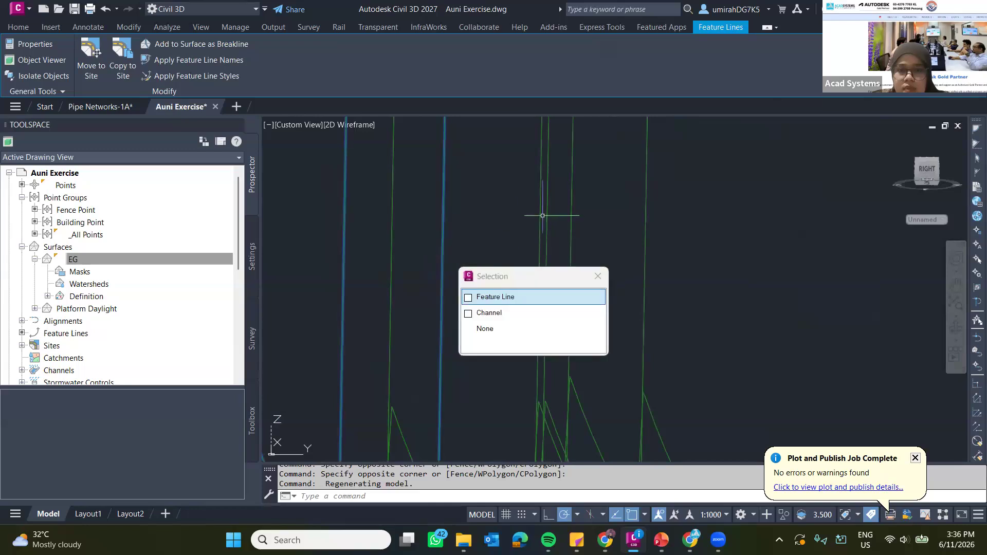
pyautogui.click(543, 216)
pyautogui.click(549, 216)
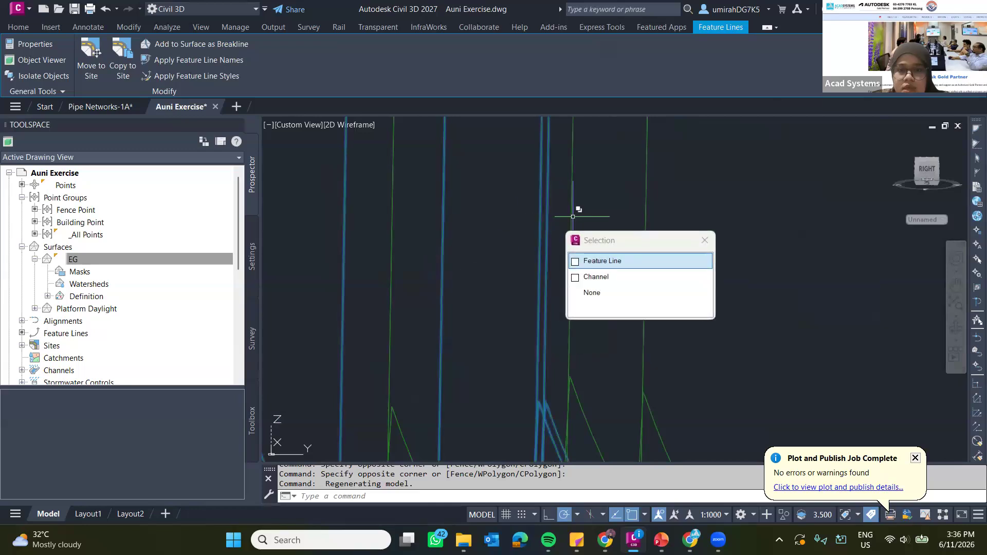
pyautogui.click(573, 216)
pyautogui.click(645, 211)
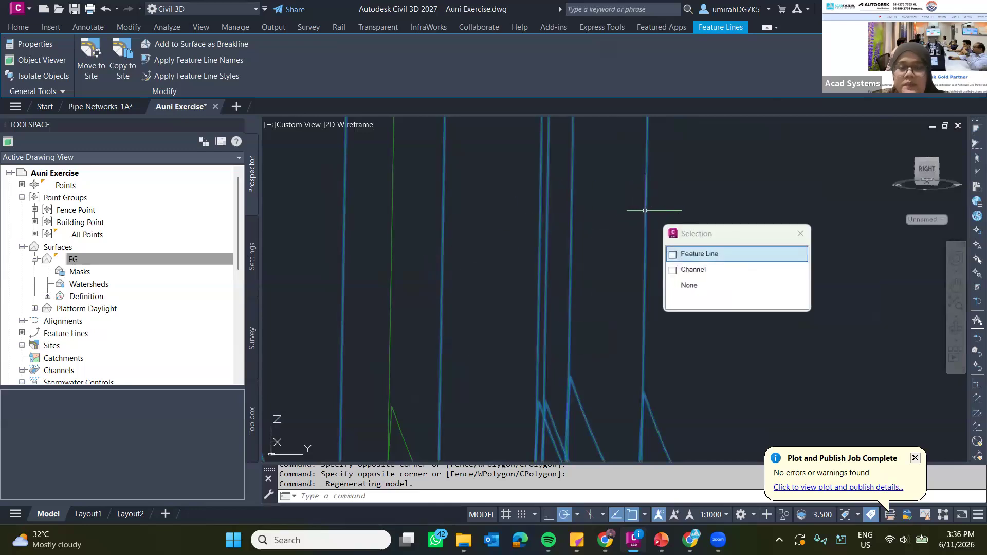
# Add the selected feature lines as Standard breaklines to a new TIN surface named CHANNEL.
pyautogui.scroll(-5, 607, 227)
pyautogui.rightClick(585, 236)
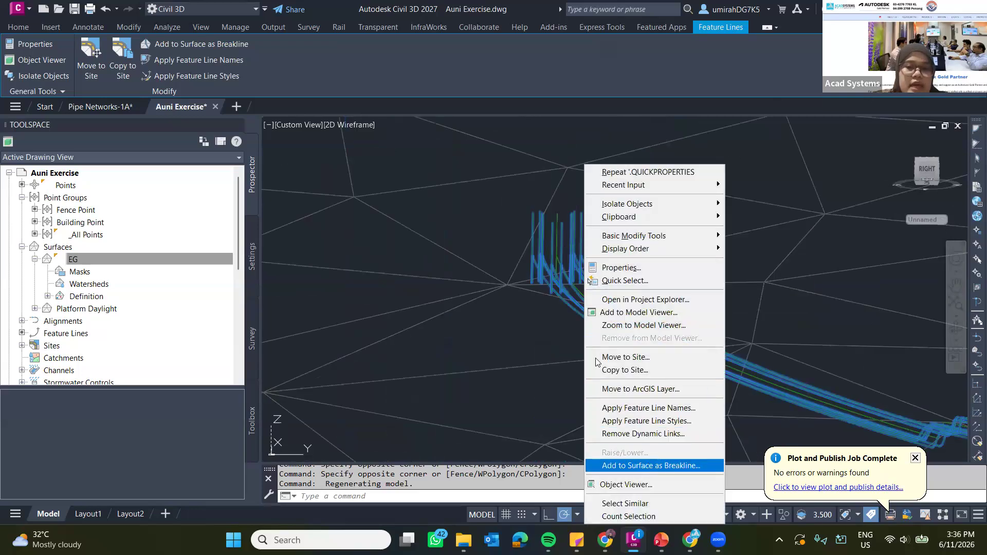
pyautogui.press('Return')
pyautogui.click(571, 253)
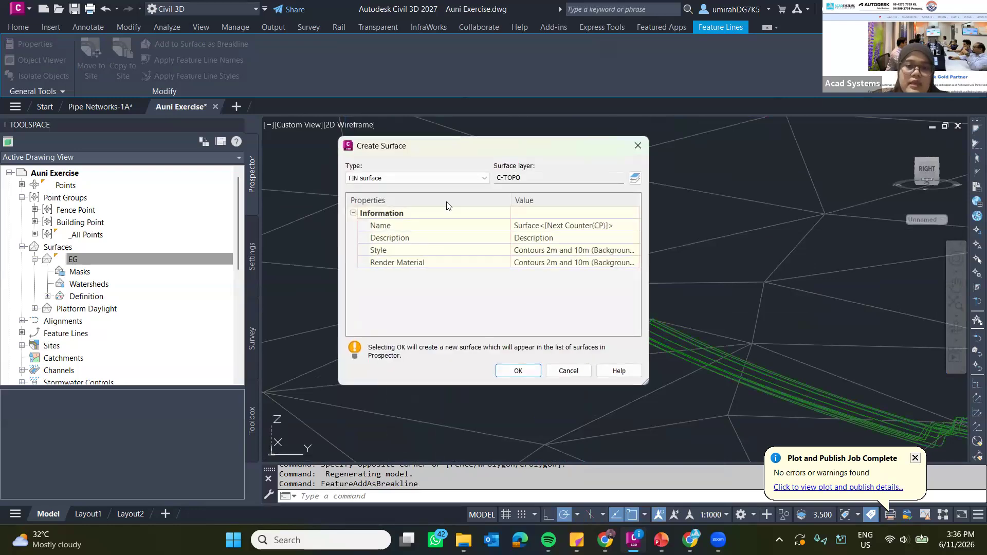
pyautogui.click(521, 222)
pyautogui.write('CA')
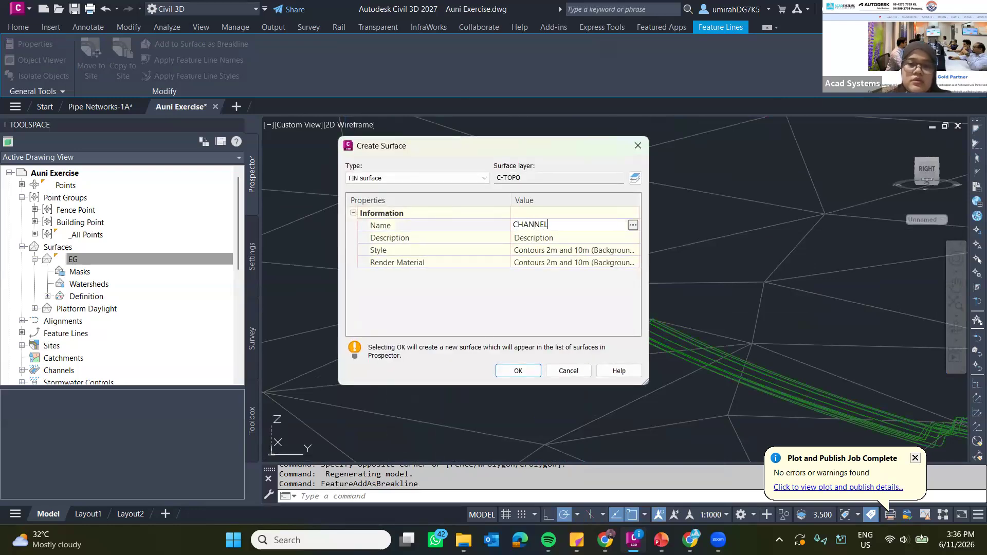
pyautogui.click(520, 371)
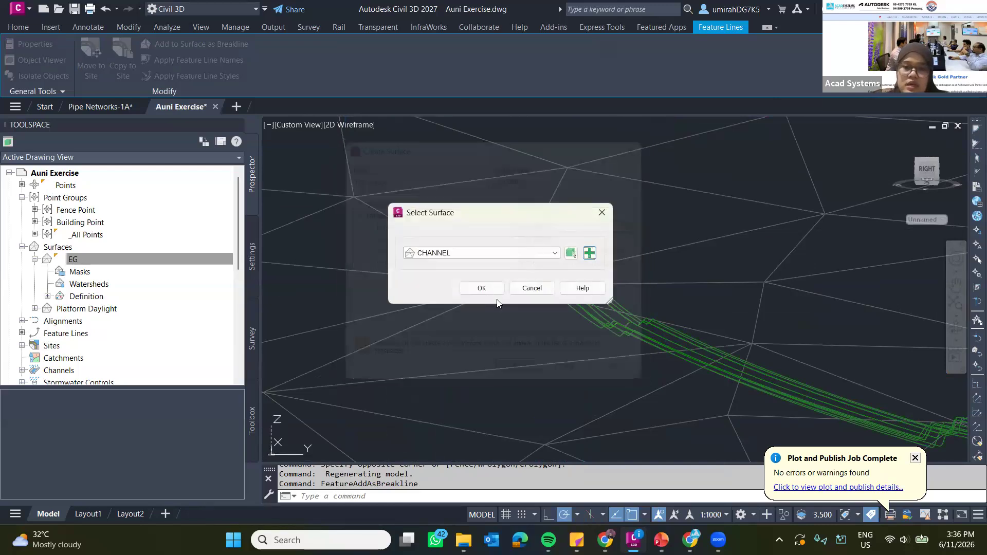
pyautogui.click(486, 287)
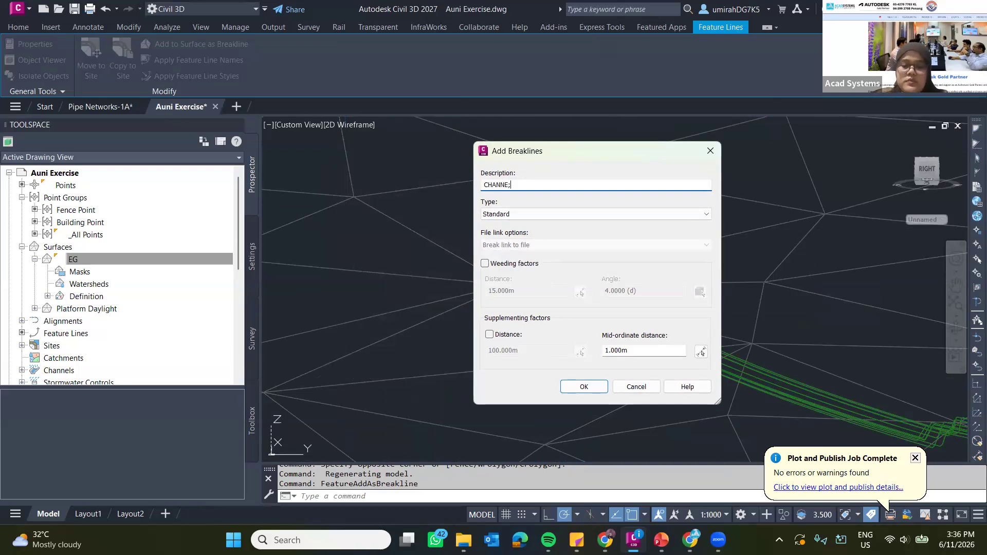
pyautogui.click(597, 385)
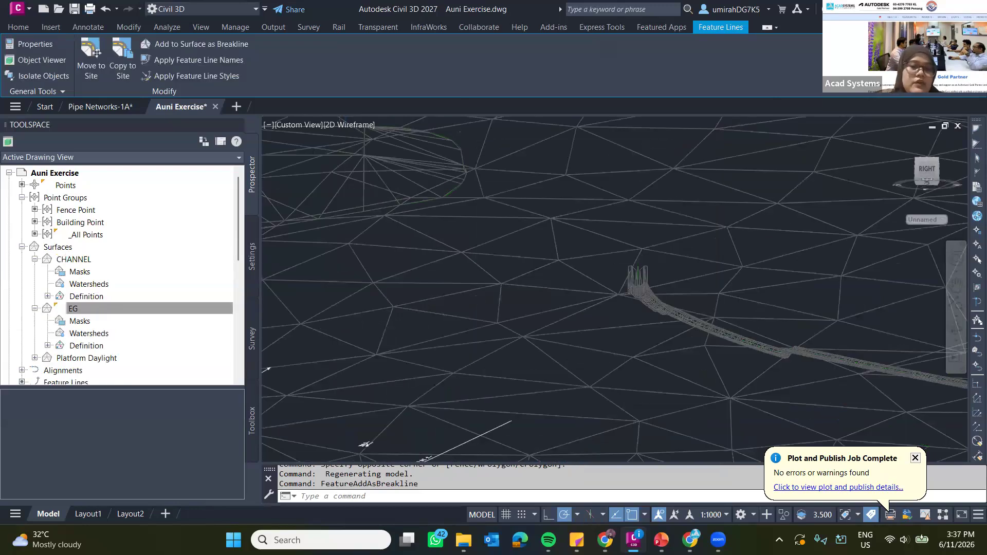
# Examine the CHANNEL surface's triangulation along the channel and its step-downs in 3D, selecting it briefly and clearing the selection.
pyautogui.scroll(-2, 710, 296)
pyautogui.moveTo(718, 294); pyautogui.dragTo(598, 281, button='middle')
pyautogui.scroll(5, 565, 257)
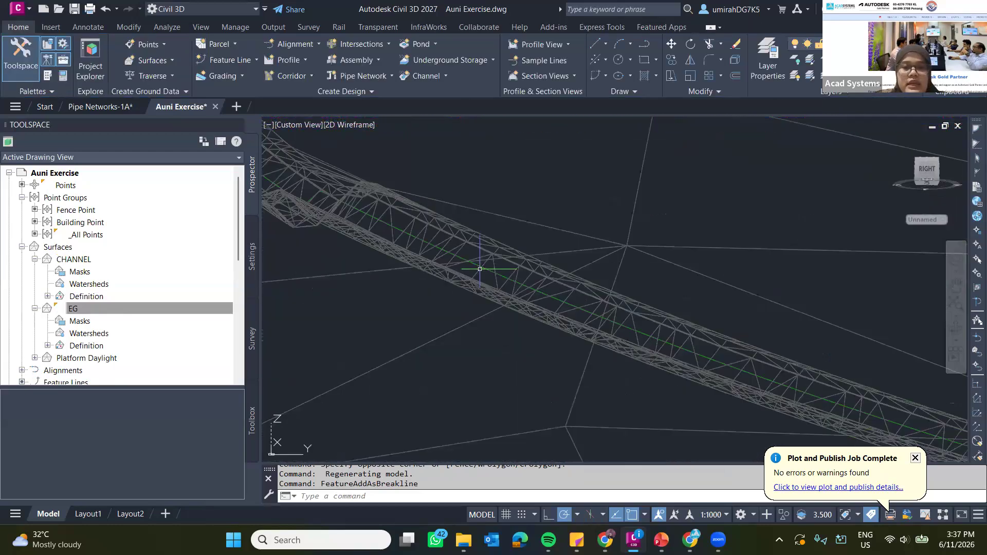
pyautogui.moveTo(312, 281); pyautogui.dragTo(533, 276, button='middle')
pyautogui.scroll(5, 532, 281)
pyautogui.moveTo(628, 223); pyautogui.dragTo(571, 291, button='middle')
pyautogui.click(579, 200)
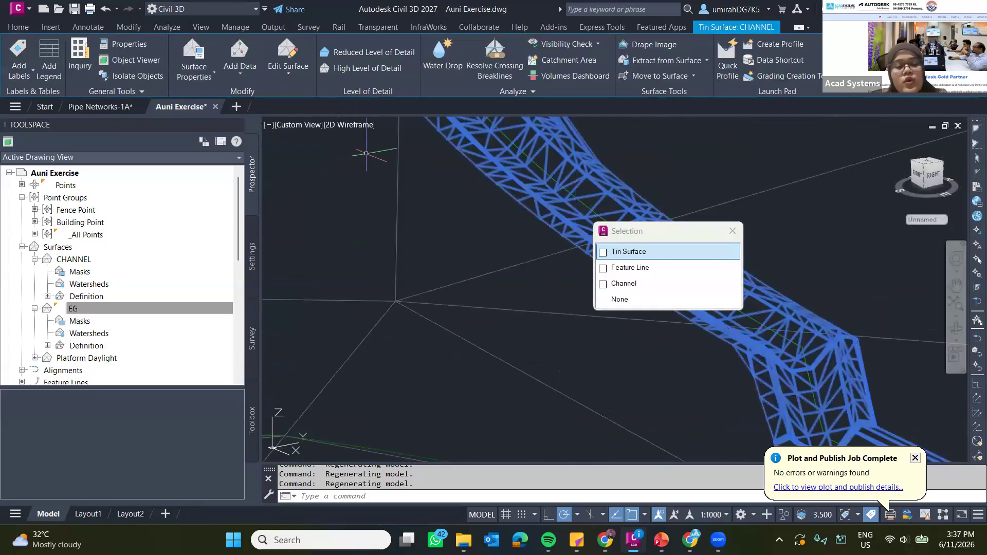
pyautogui.press('Escape')
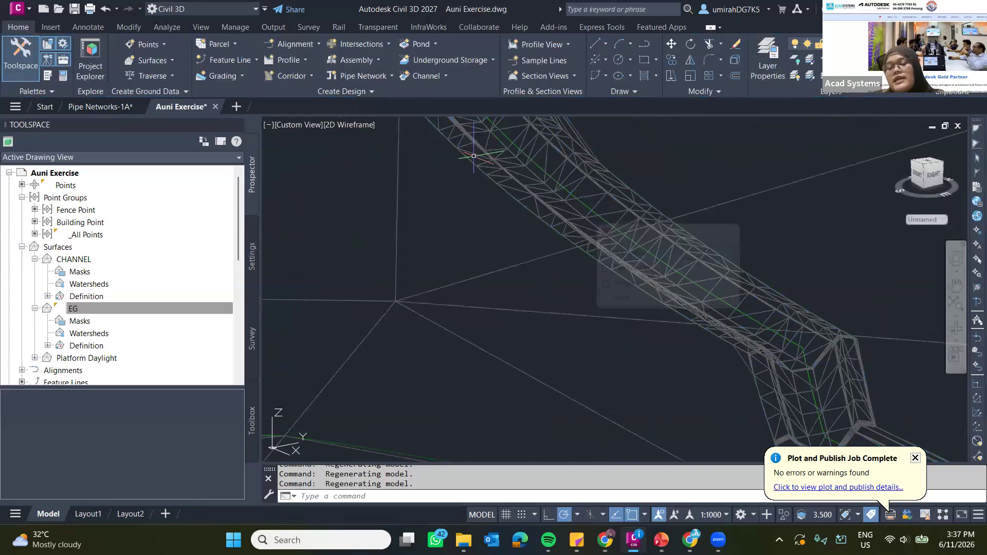
# Switch to the PowerPoint deck, show the closing THANK YOU slide full screen, and end the slide show.
pyautogui.click(662, 540)
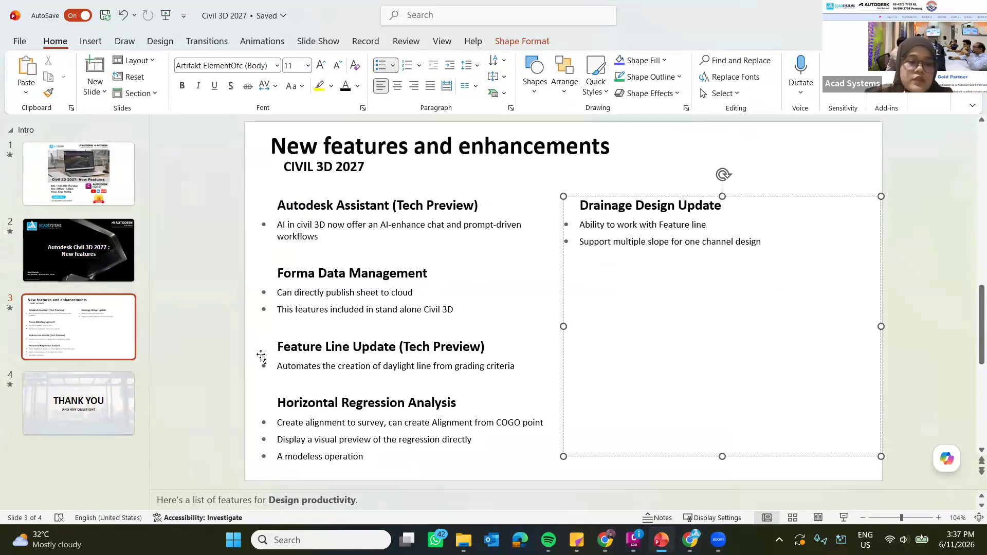
pyautogui.click(114, 406)
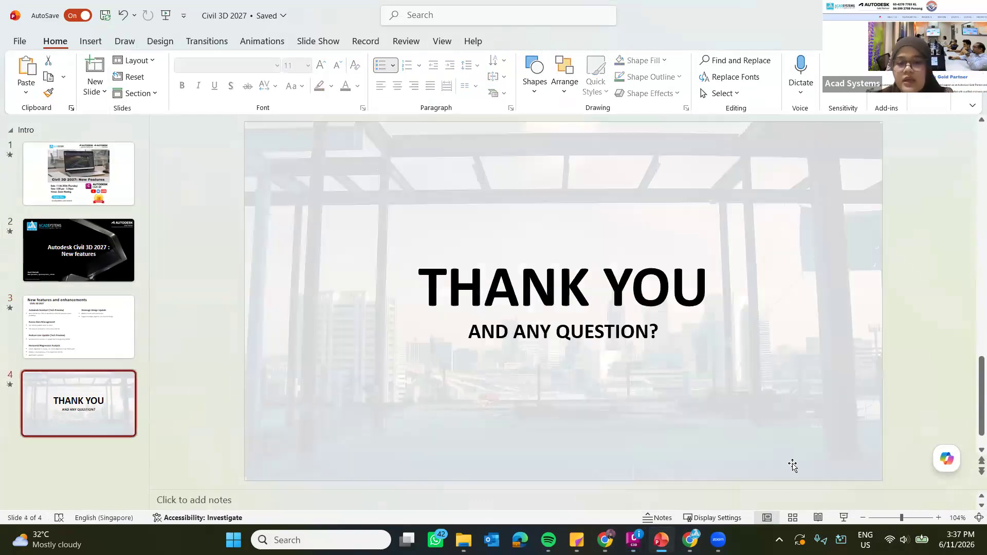
pyautogui.click(844, 518)
pyautogui.click(222, 20)
pyautogui.click(234, 44)
pyautogui.click(446, 256)
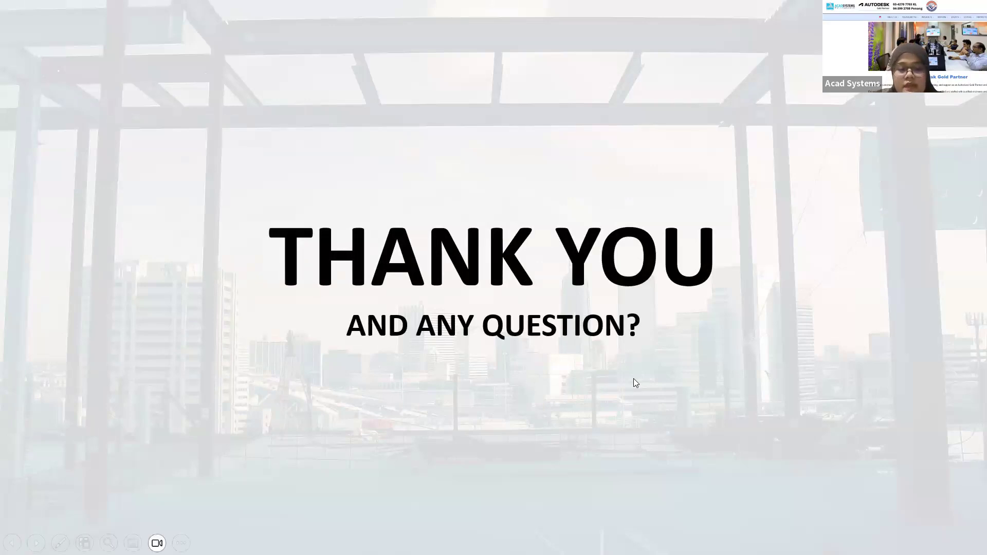
pyautogui.press('Escape')
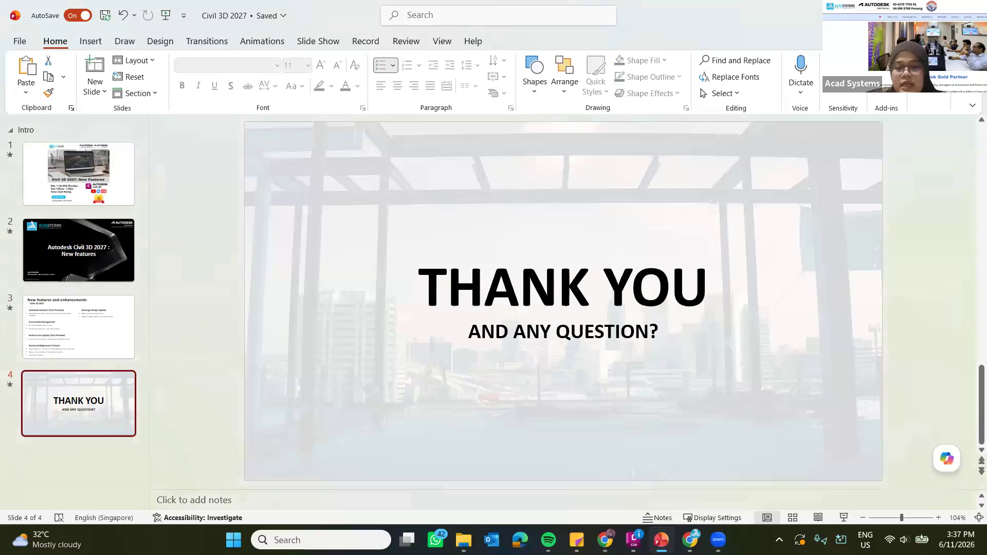
# Switch to the Acad Systems website in Chrome and review its latest promotions, news and upcoming free online lessons.
pyautogui.click(690, 540)
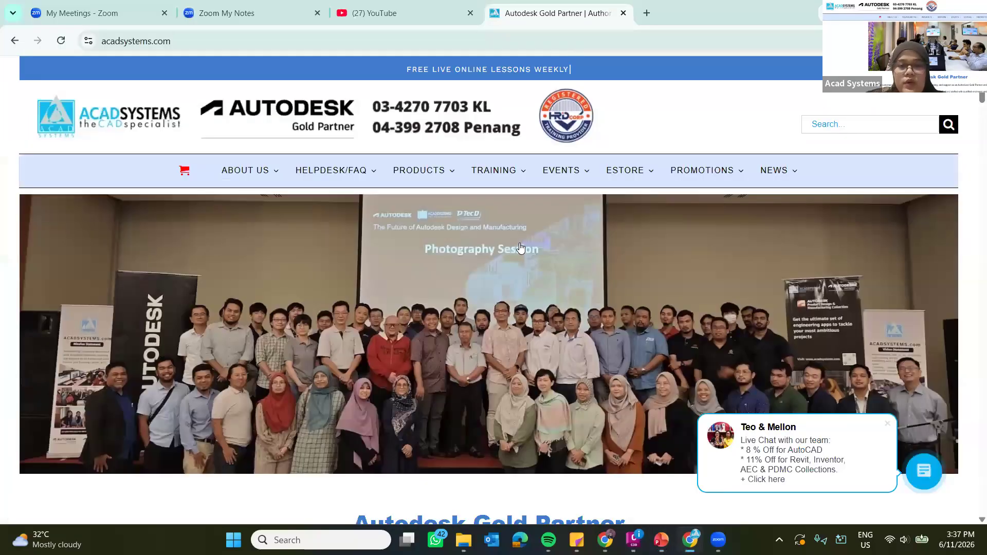
pyautogui.scroll(-15, 520, 248)
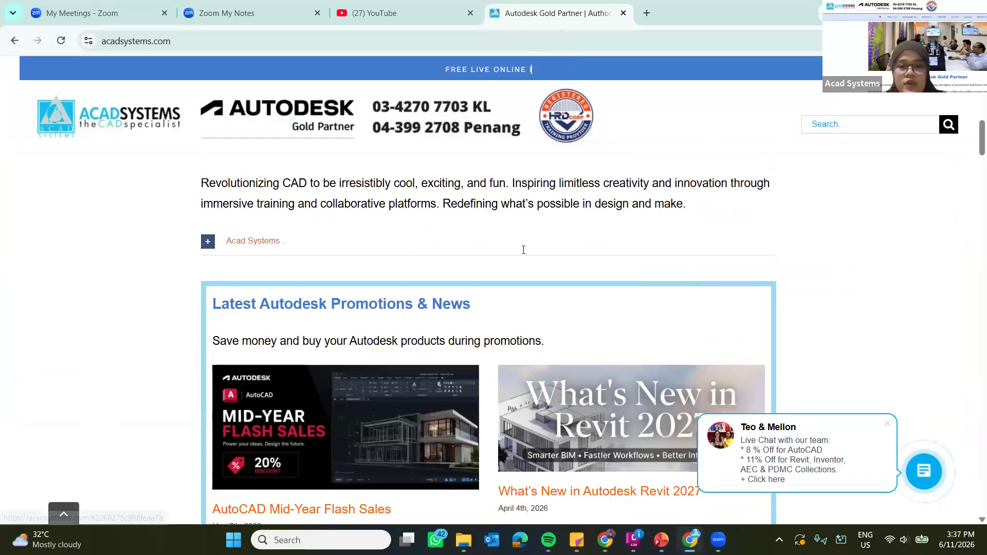
pyautogui.scroll(-12, 526, 252)
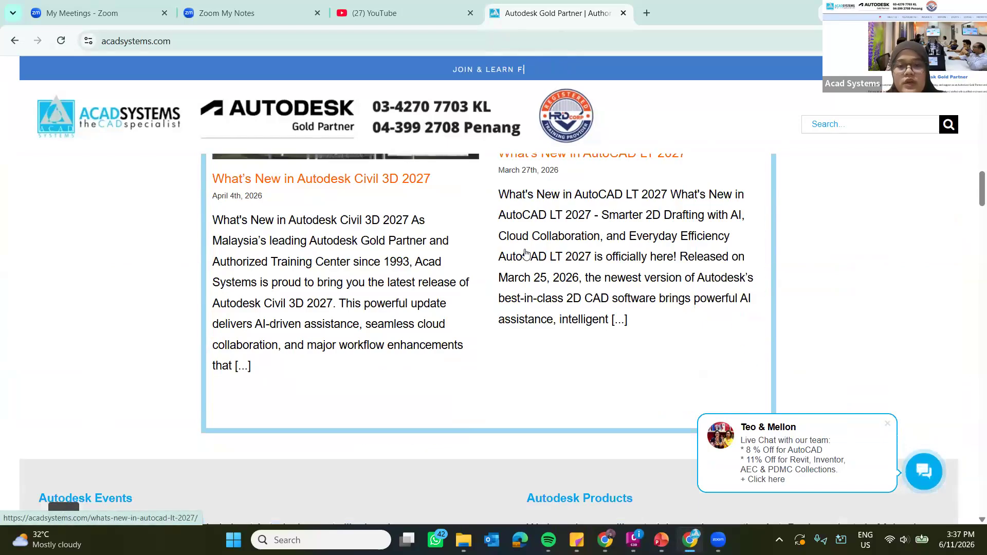
pyautogui.scroll(-4, 526, 252)
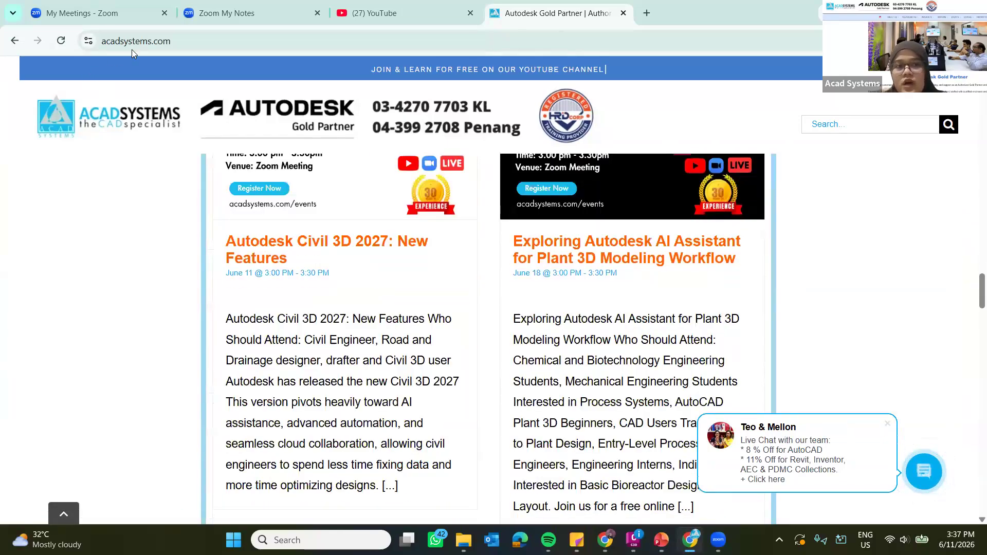
pyautogui.scroll(2, 526, 265)
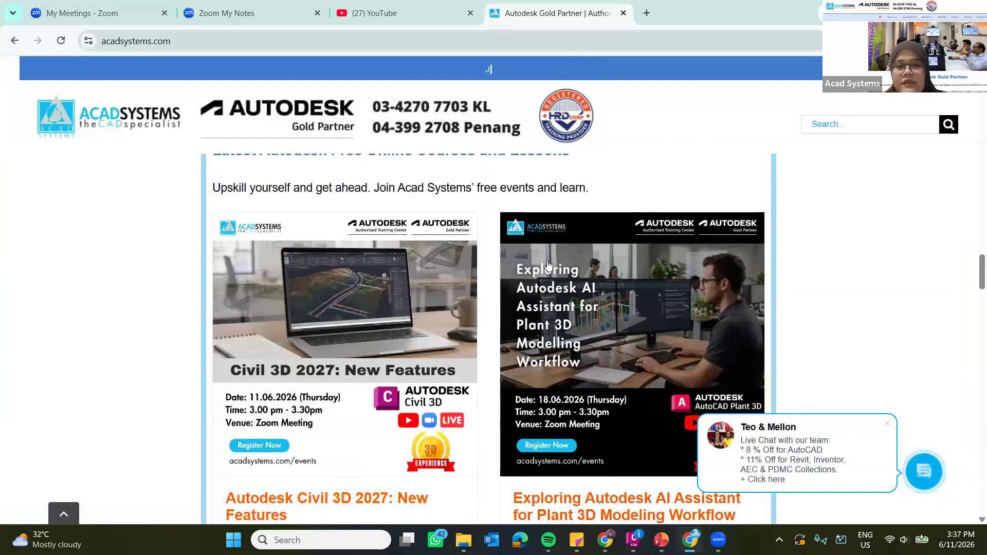
pyautogui.scroll(-2, 600, 280)
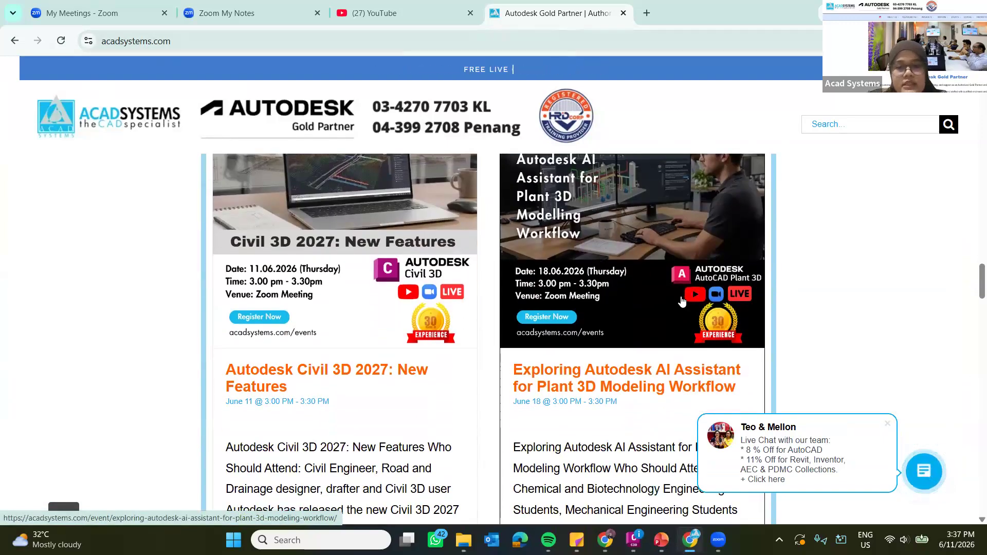
pyautogui.scroll(-2, 617, 211)
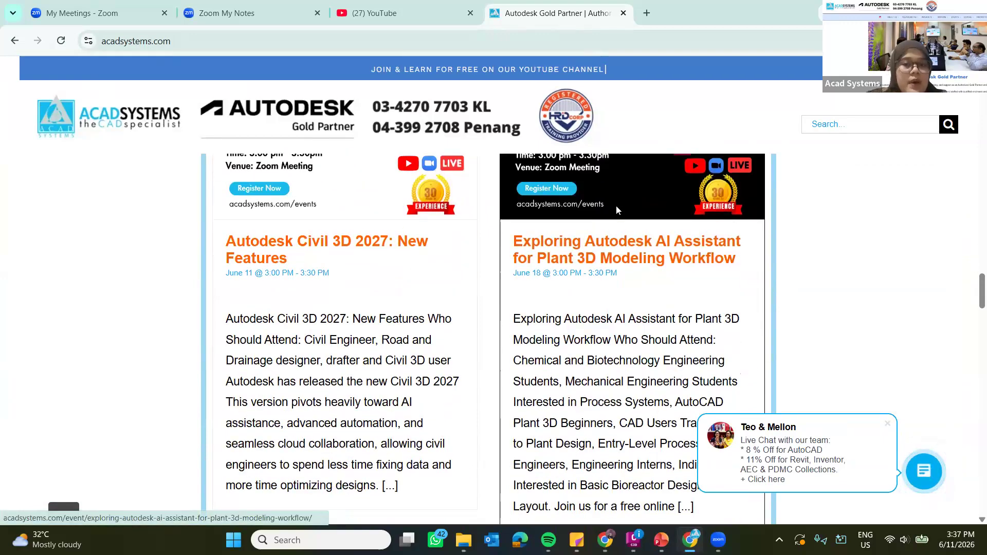
# Open the Exploring Autodesk AI Assistant for Plant 3D Modeling Workflow event and read through its details and the training schedule.
pyautogui.click(617, 206)
pyautogui.scroll(-10, 421, 279)
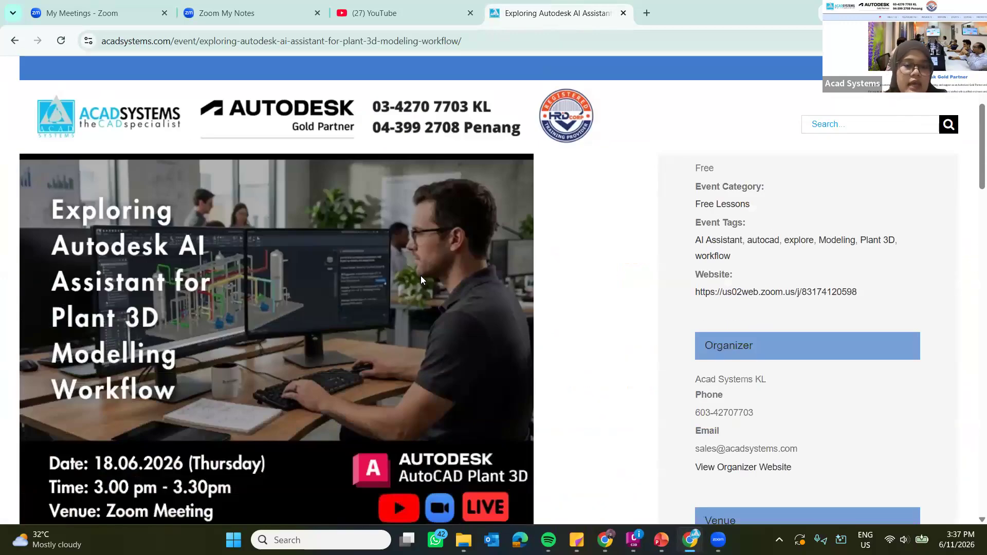
pyautogui.scroll(-1, 274, 244)
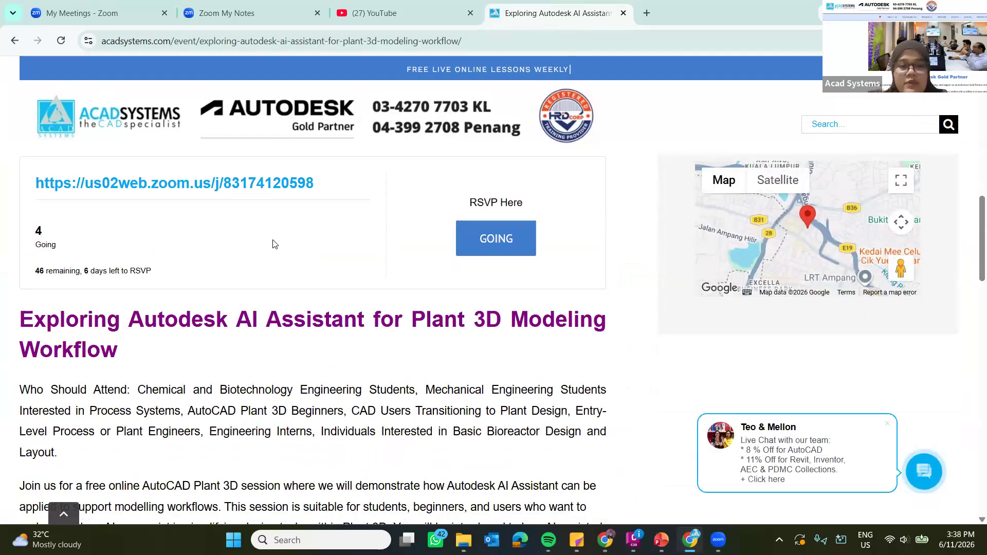
pyautogui.scroll(-3, 313, 240)
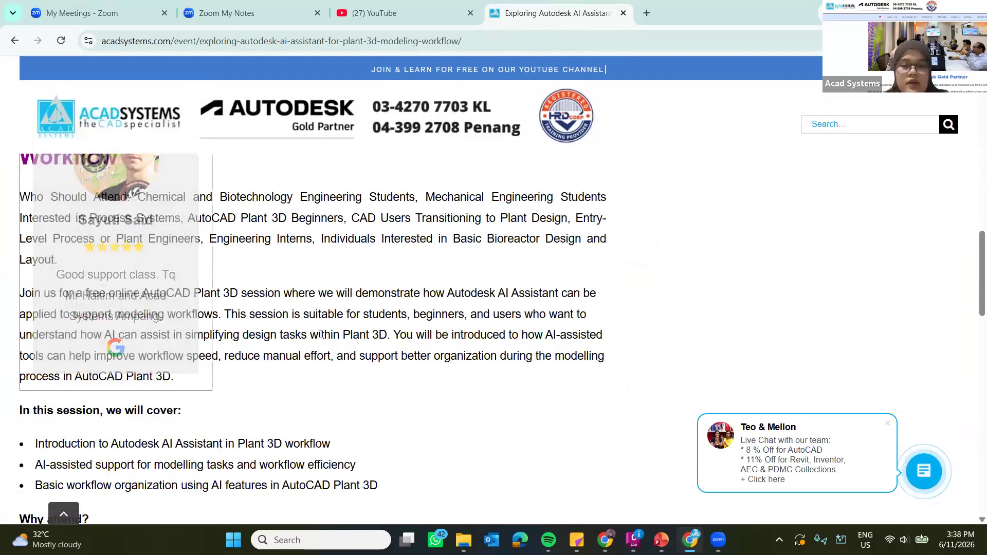
pyautogui.scroll(-12, 321, 356)
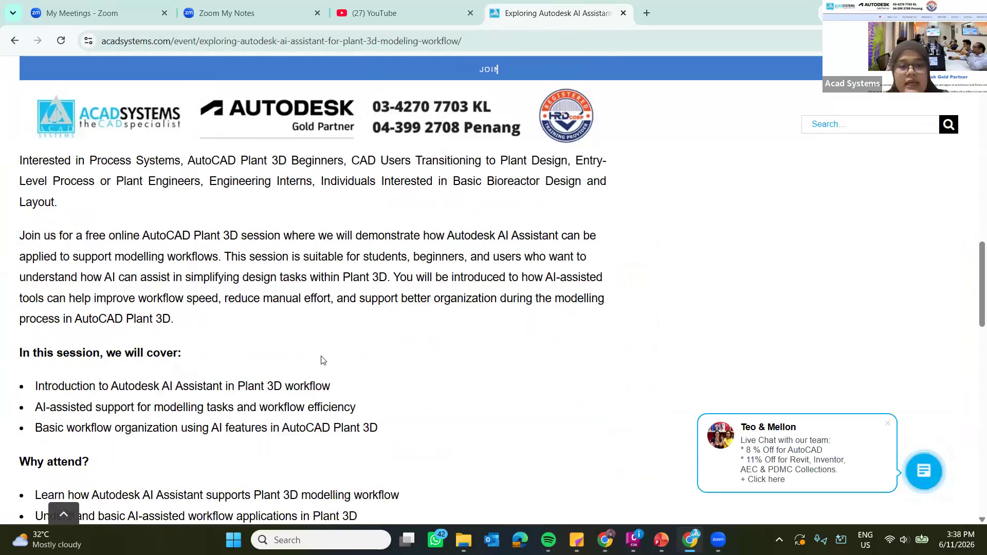
pyautogui.scroll(-10, 375, 331)
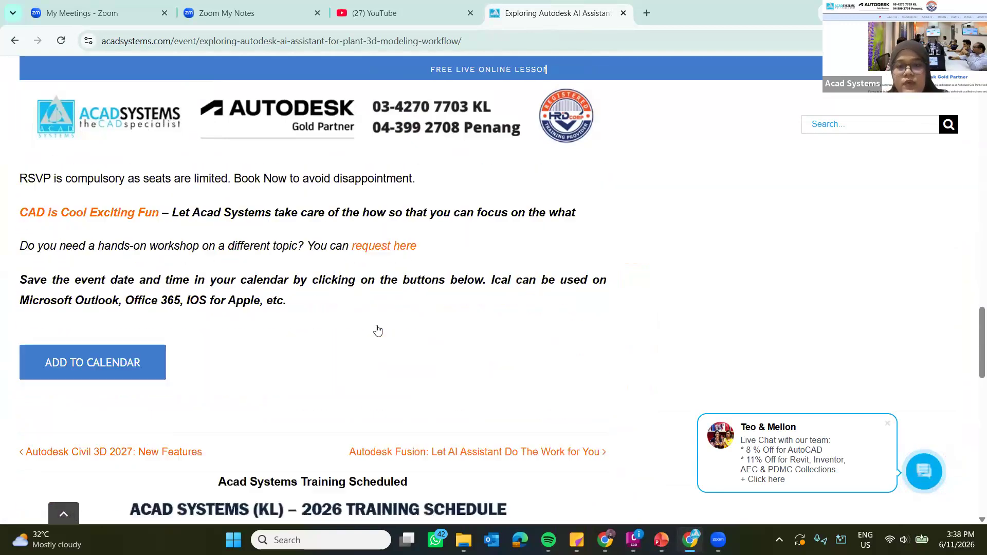
pyautogui.scroll(-8, 688, 371)
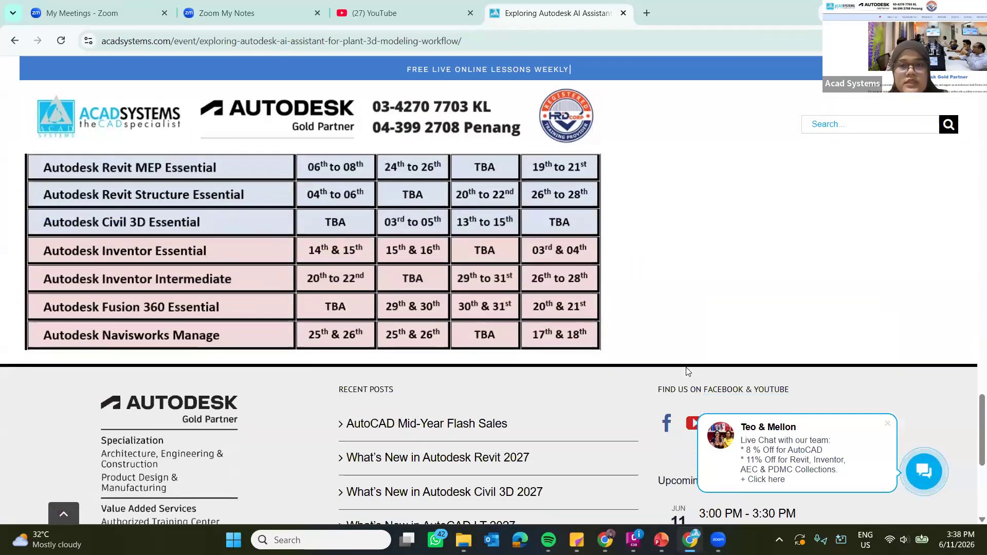
# Open the Acad Systems YouTube channel from the website's footer link and browse through its latest published videos.
pyautogui.scroll(5, 688, 370)
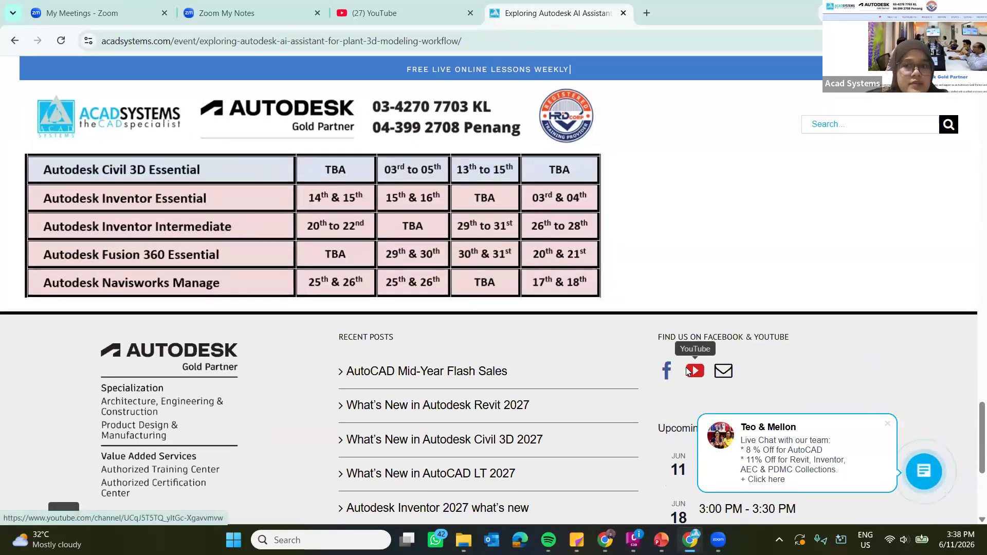
pyautogui.click(688, 370)
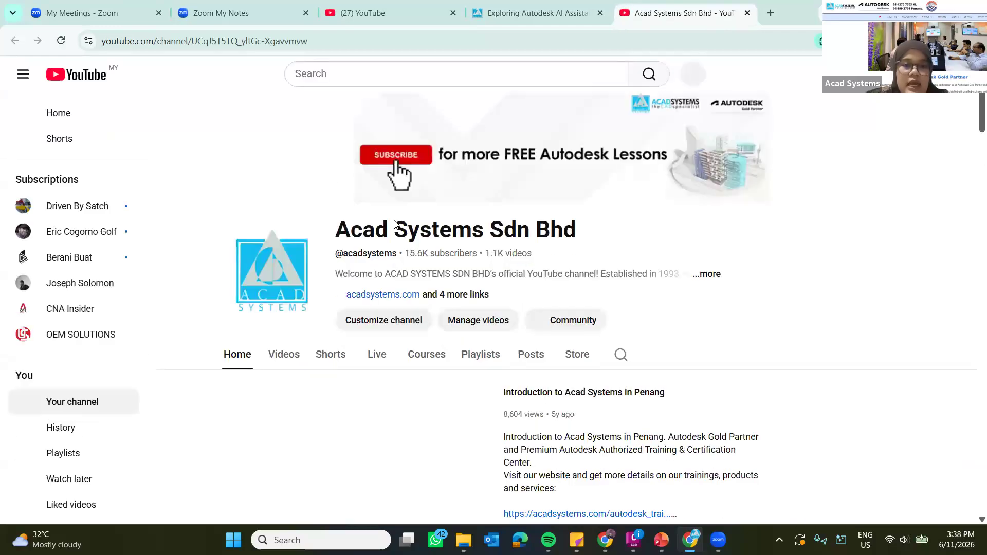
pyautogui.scroll(-1, 274, 167)
pyautogui.scroll(-2, 273, 166)
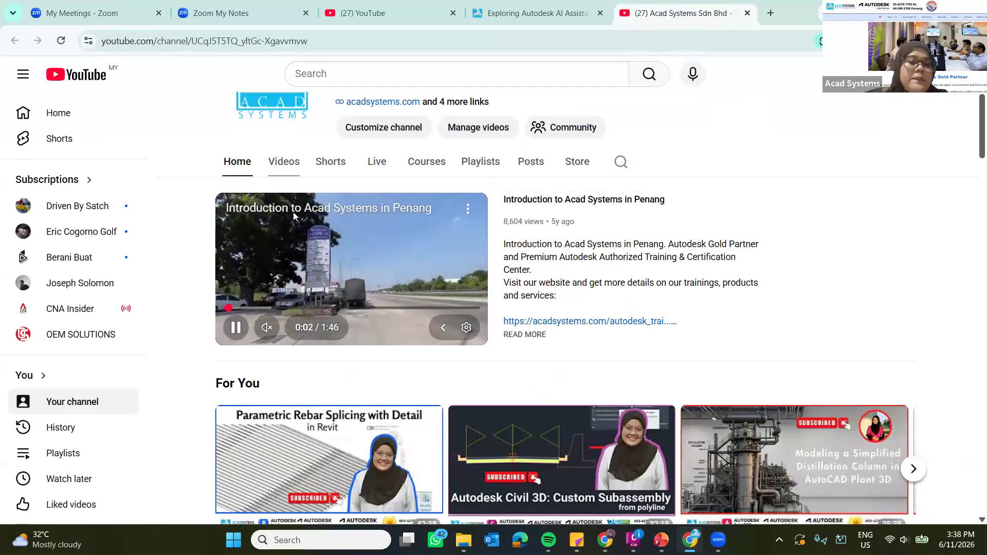
pyautogui.scroll(-3, 497, 276)
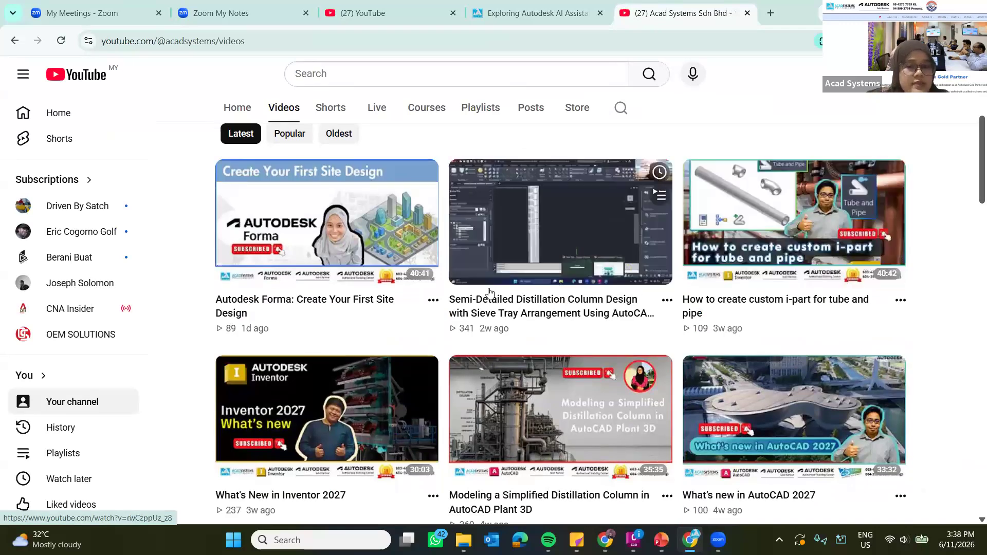
pyautogui.scroll(-3, 584, 335)
pyautogui.scroll(-15, 585, 335)
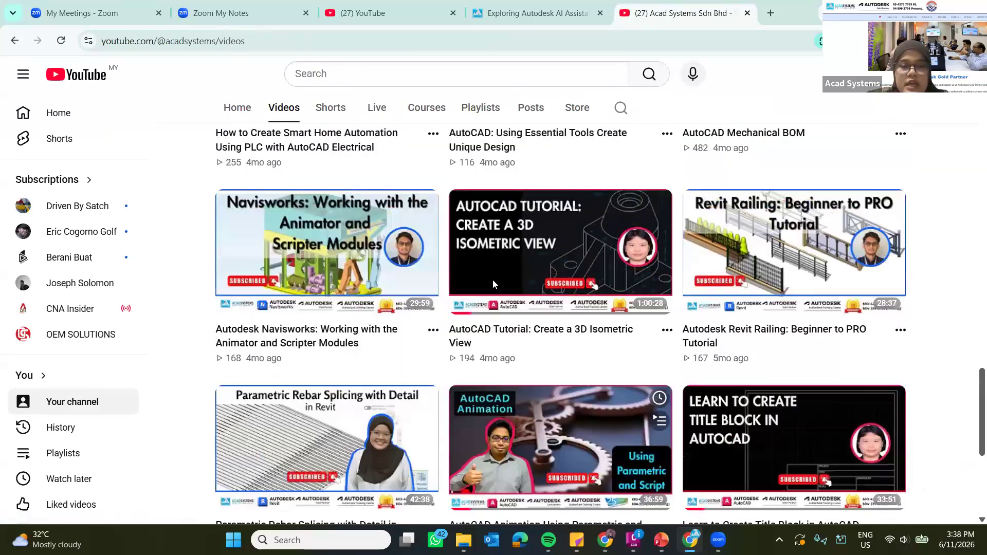
# Switch back to the PowerPoint deck and show the closing THANK YOU slide full screen.
pyautogui.hotkey('alt', 'Tab')
pyautogui.click(490, 277)
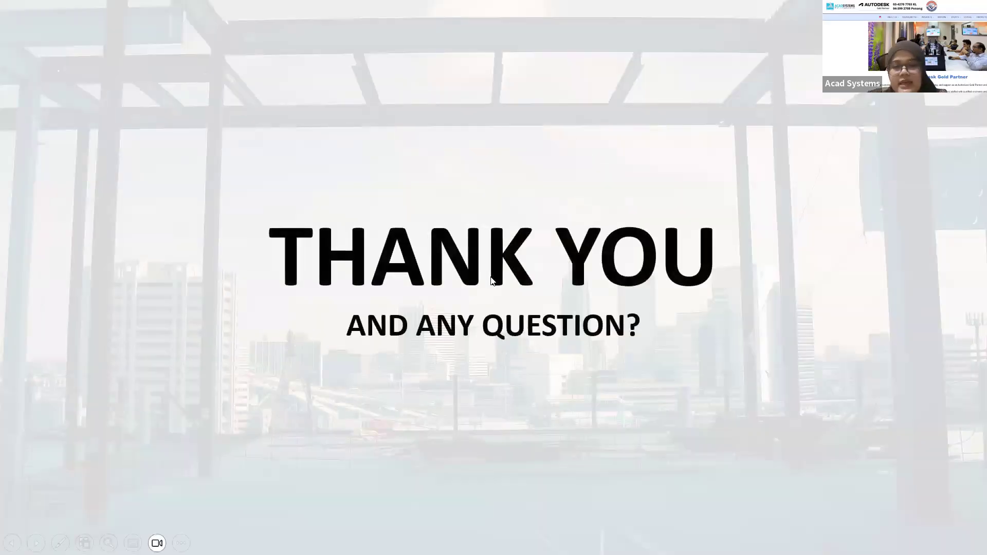